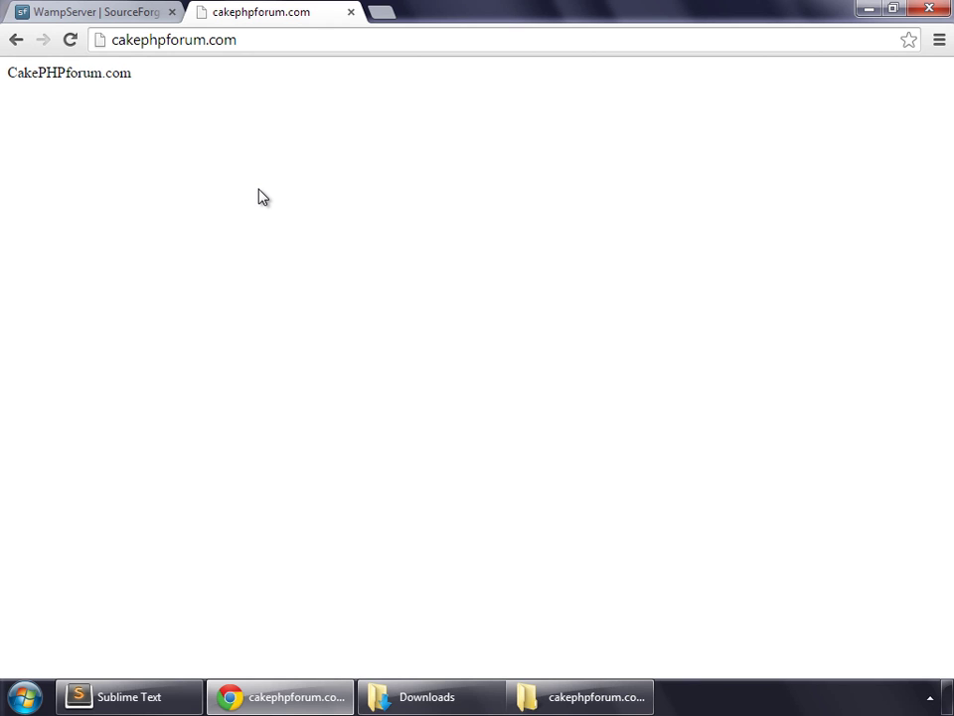
Step: Go to cakephp.org and download the CakePHP 2.5.4 Stable release
left_click(169, 10)
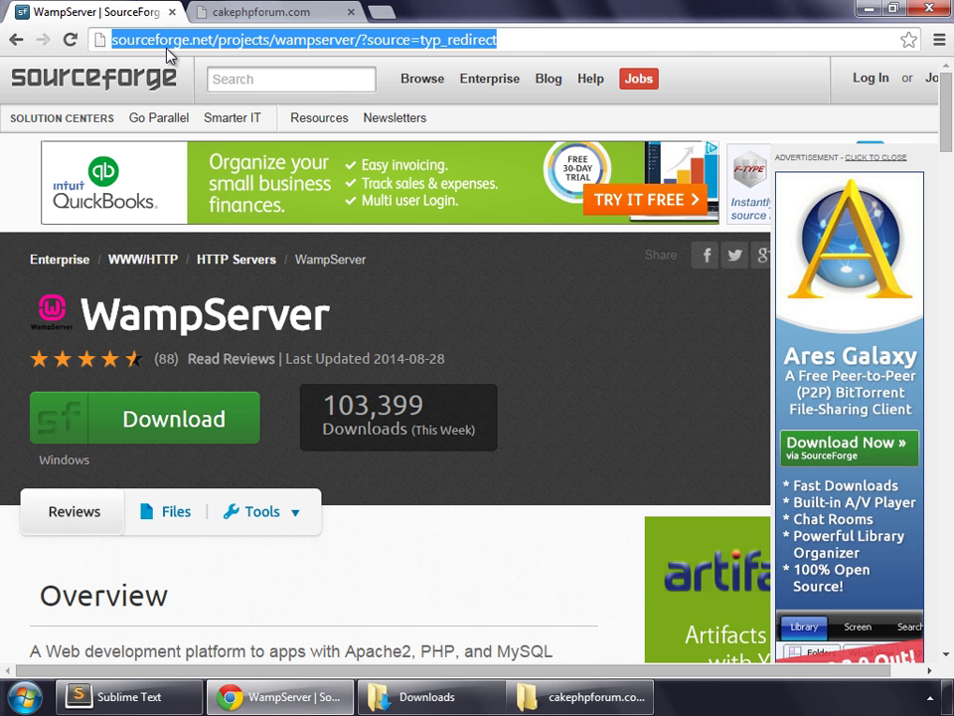
type("cake")
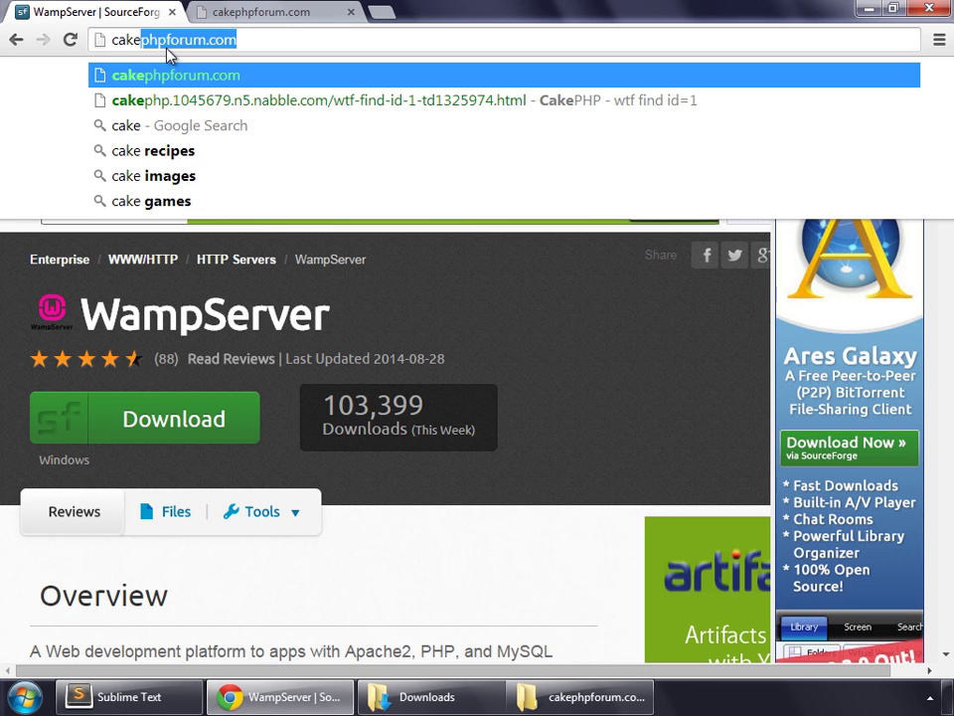
type("php.or")
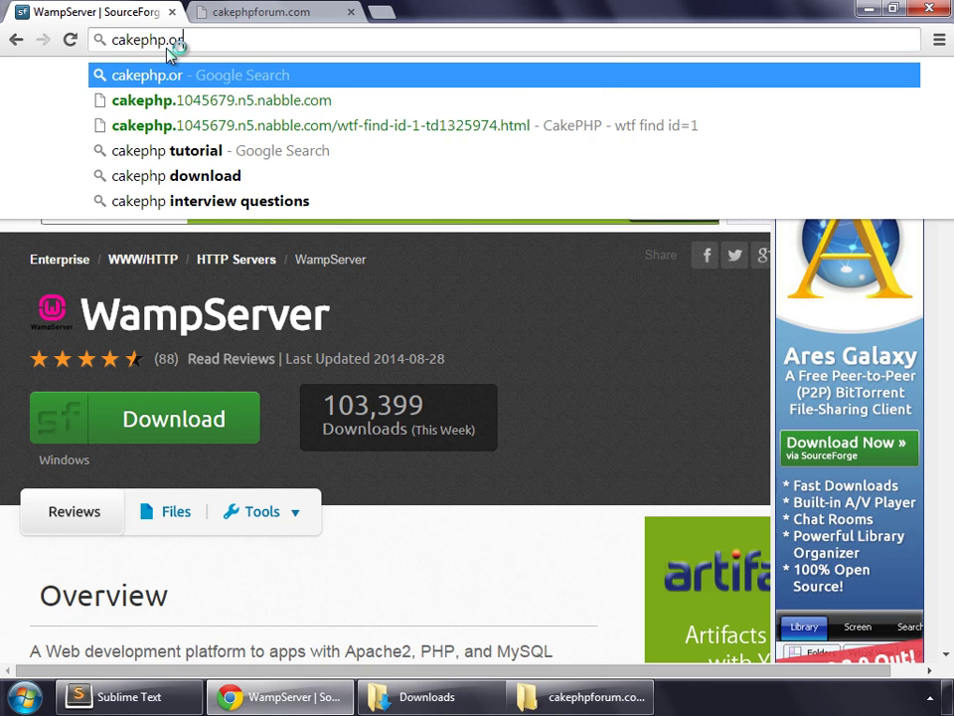
type("g")
key("Return")
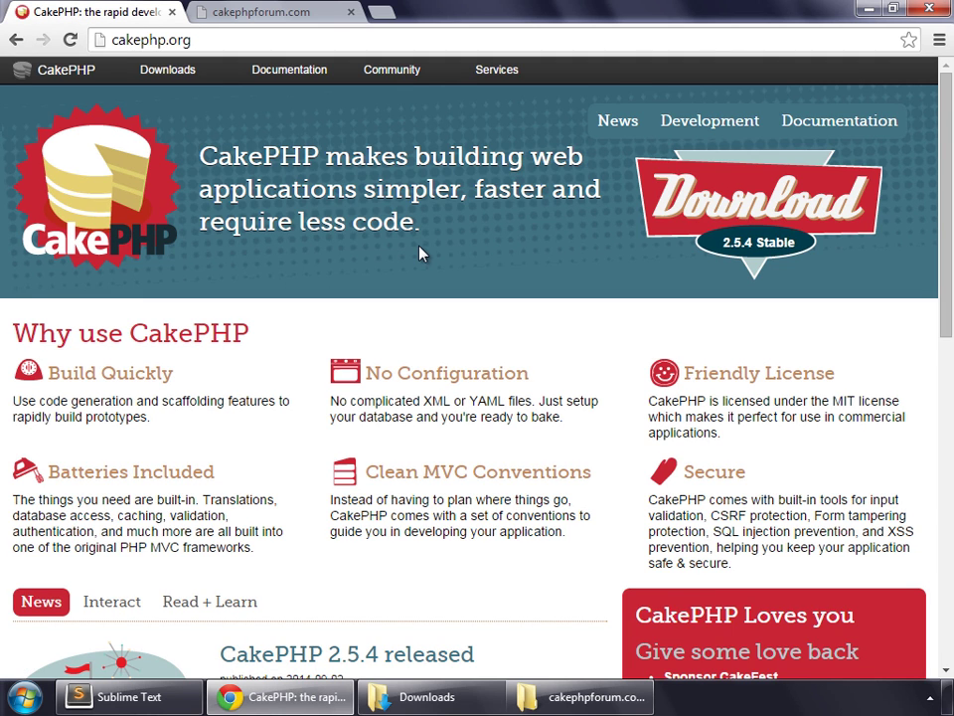
left_click(781, 246)
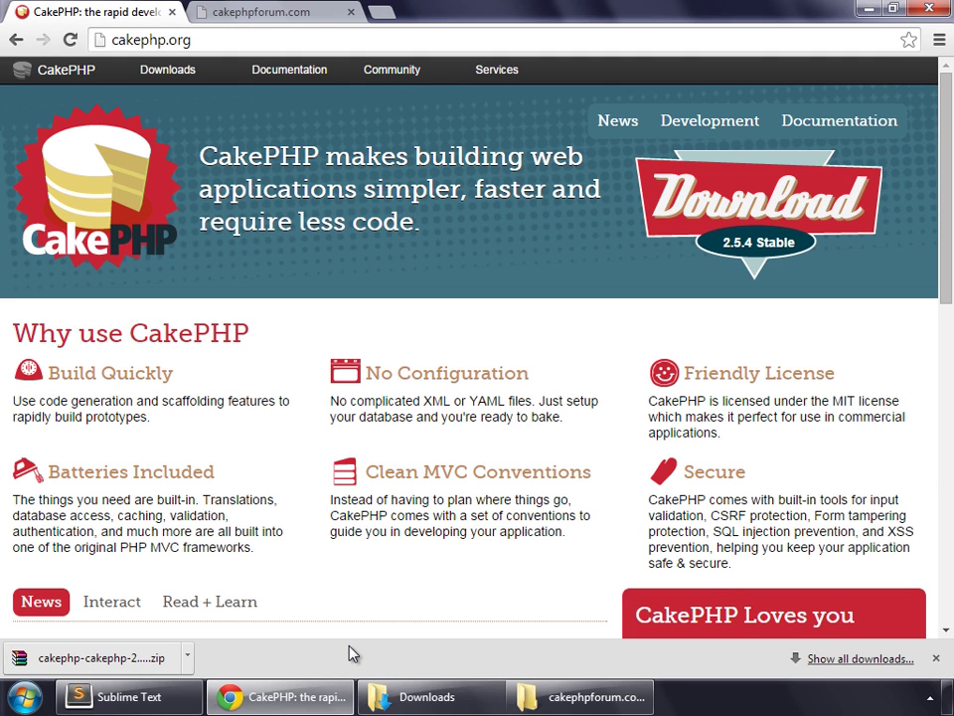
Step: Extract the cakephp-cakephp-2.5.4-0-g9c2a25d.zip archive within the Downloads folder
left_click(426, 700)
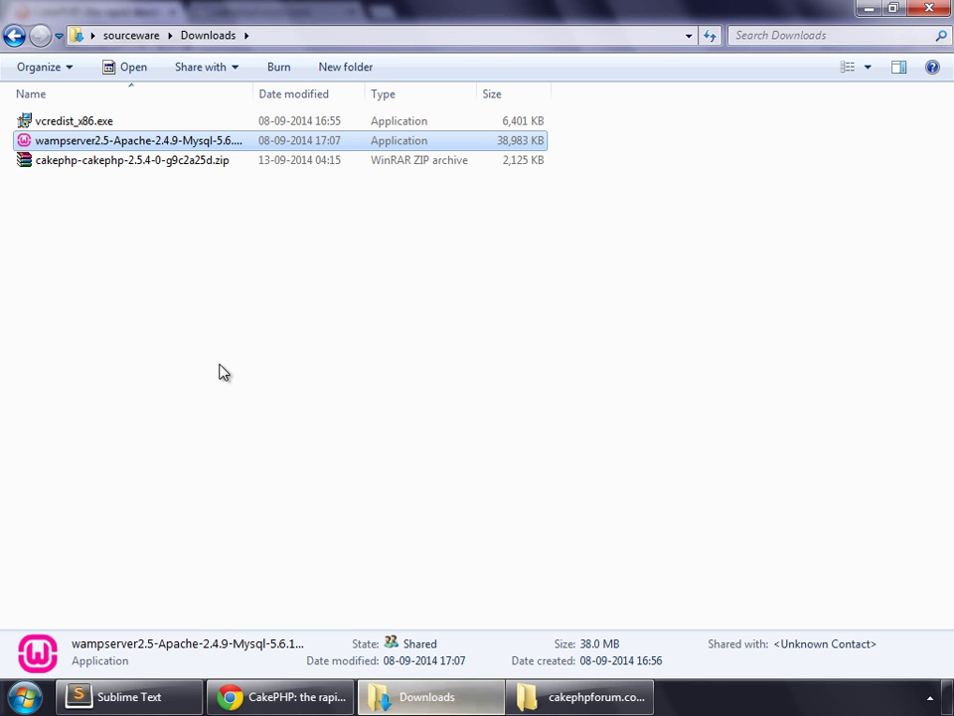
left_click(75, 165)
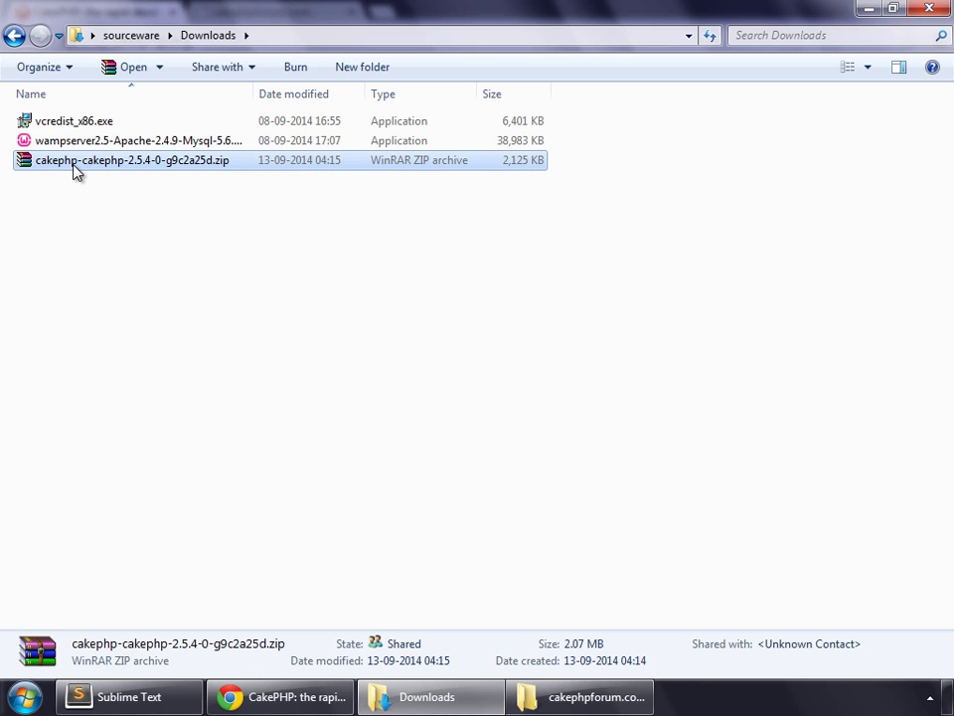
right_click(75, 171)
left_click(123, 235)
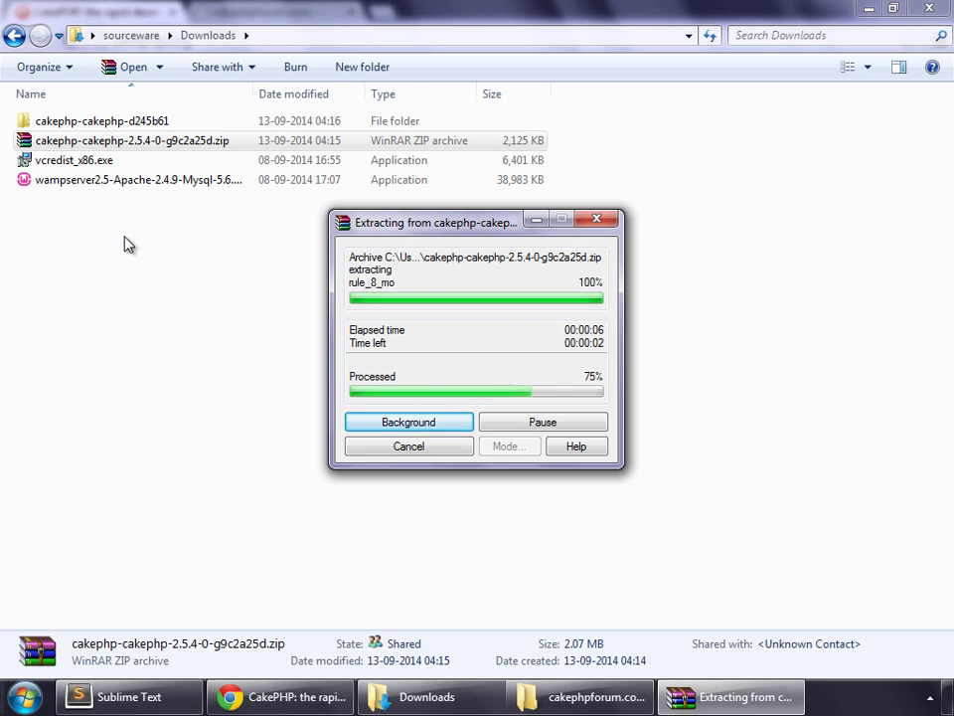
Step: Copy all files and folders inside the extracted cakephp-cakephp-d245b61 folder
left_click(62, 123)
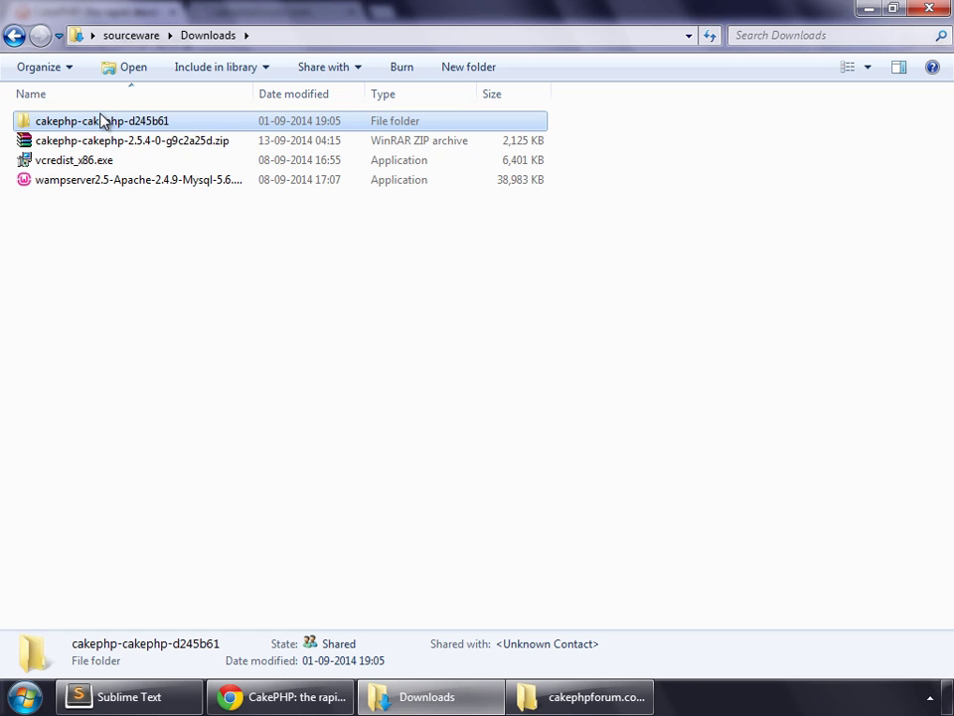
double_click(104, 124)
key("ctrl+a")
left_click(47, 449)
key("ctrl+a")
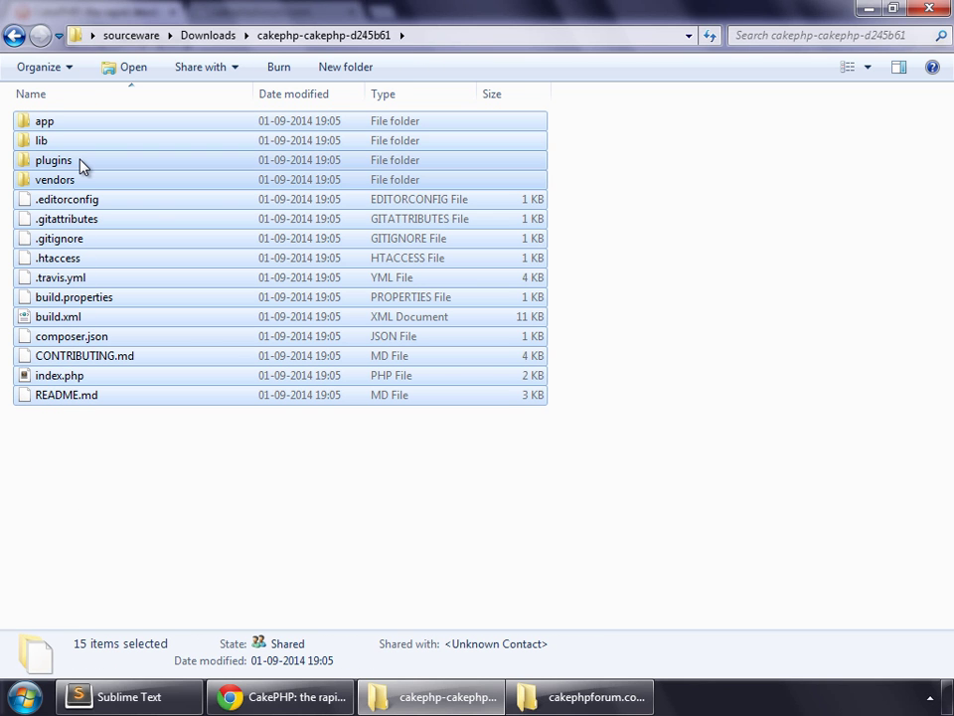
right_click(80, 160)
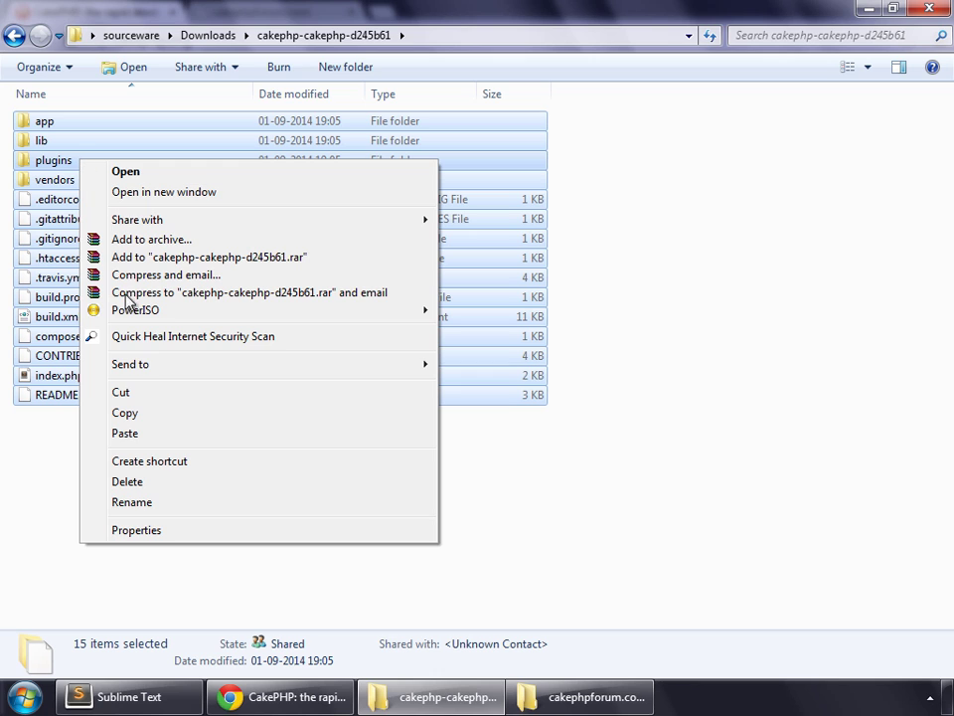
left_click(168, 414)
Step: Delete index.php from D:\cakephpforum.com and paste the copied CakePHP files there
left_click(553, 688)
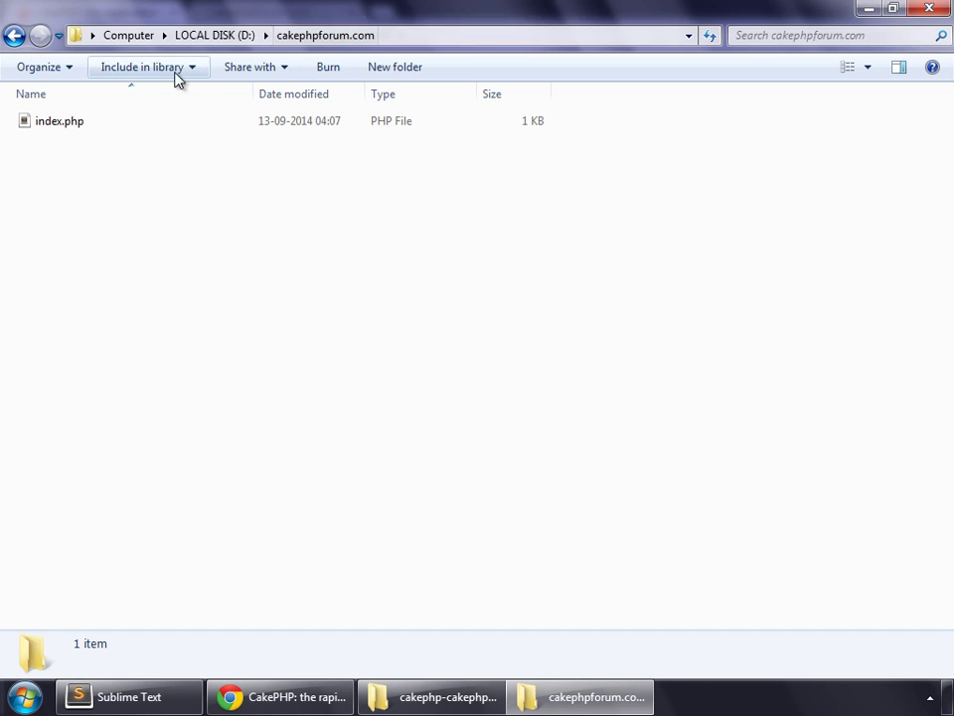
left_click(80, 128)
key("Delete")
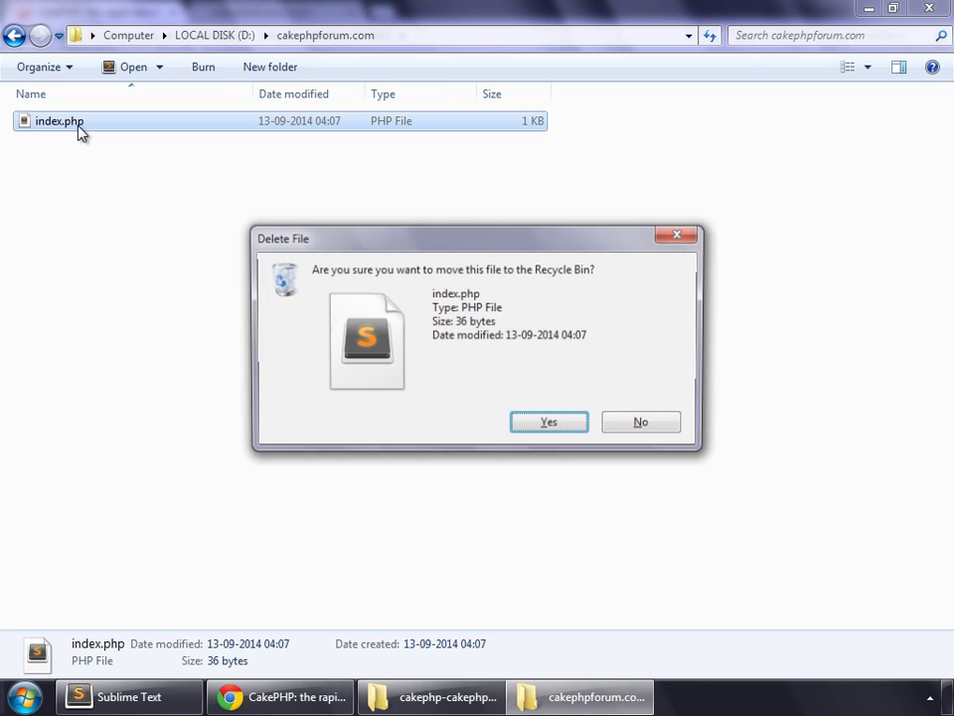
key("Return")
right_click(91, 213)
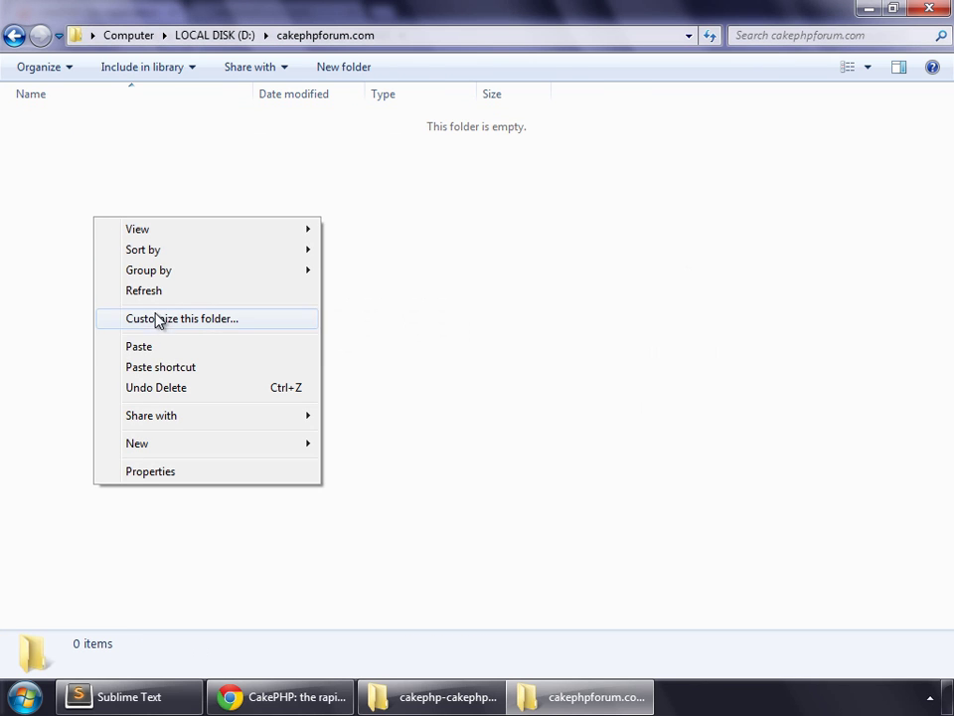
left_click(151, 348)
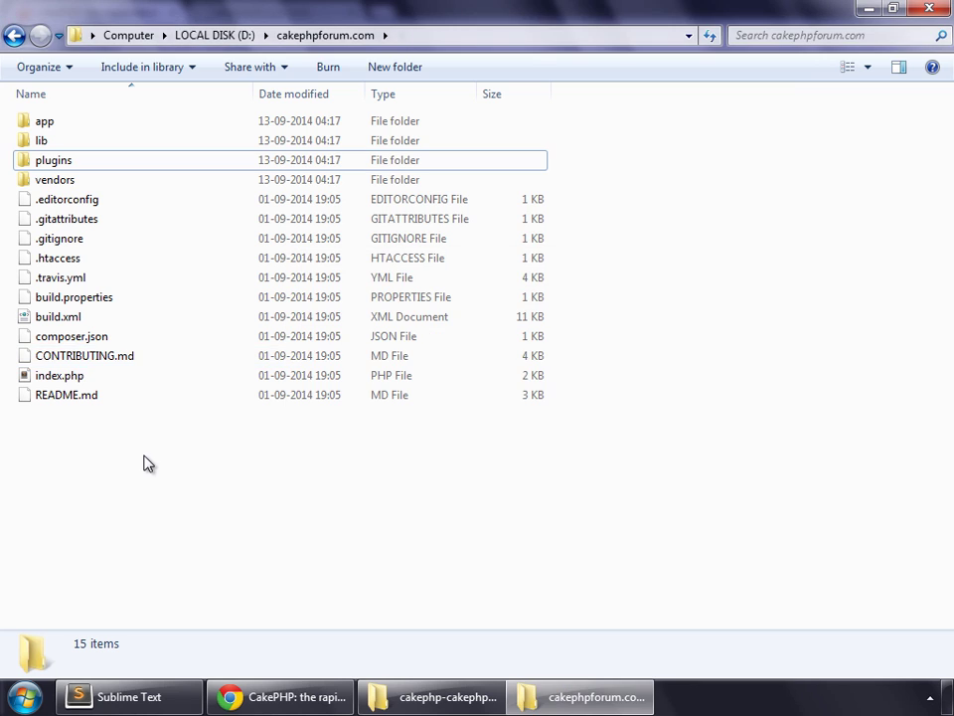
Step: Open the app folder inside D:\cakephpforum.com to look at its contents
double_click(52, 121)
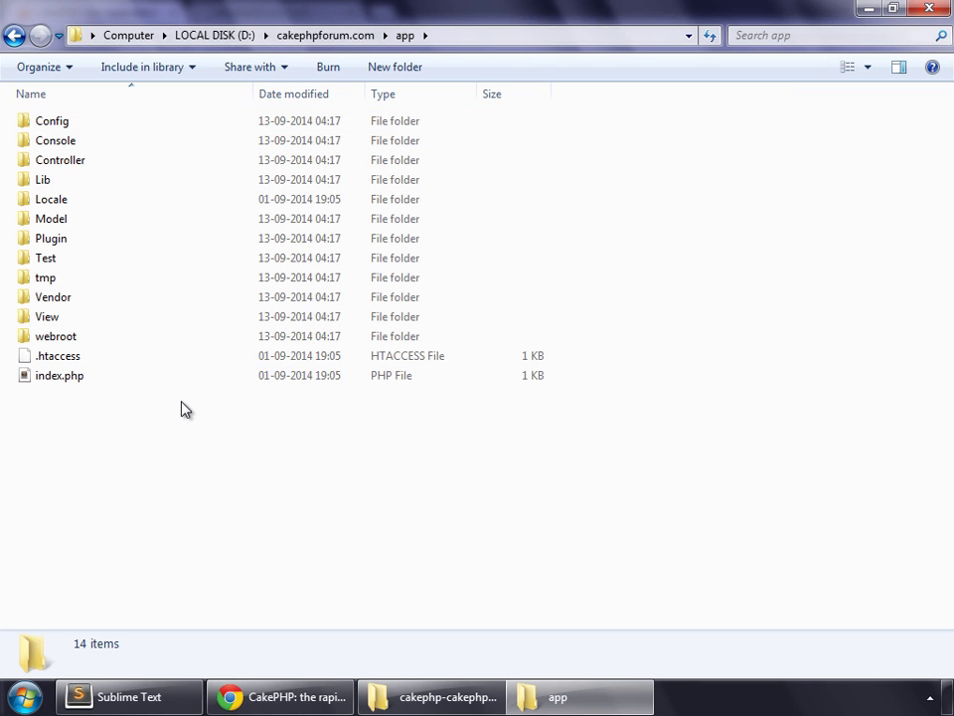
key("alt+Tab")
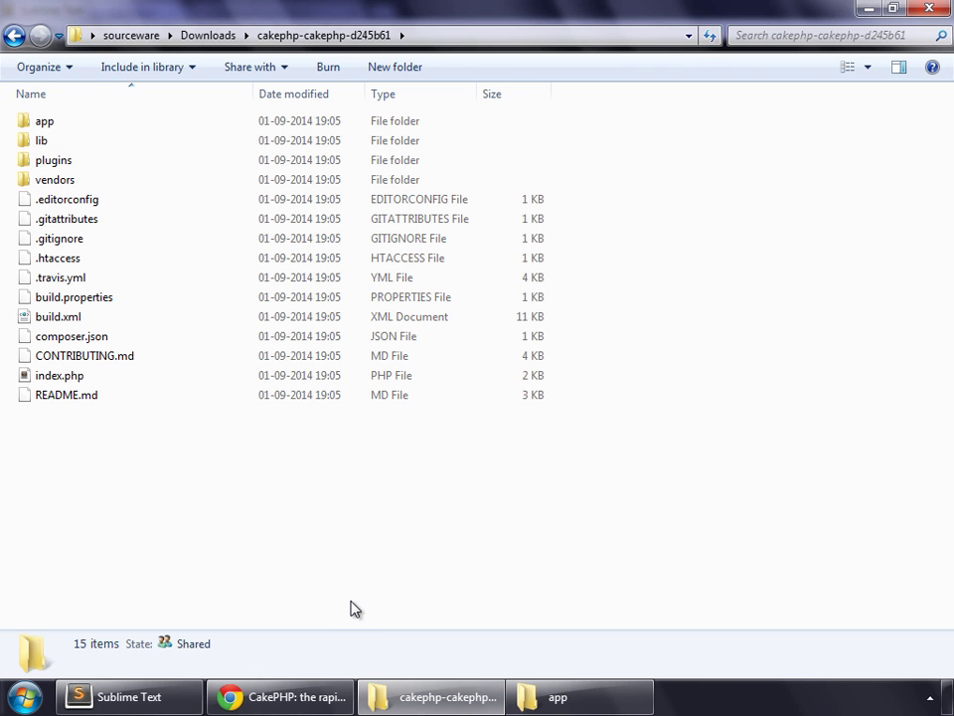
key("alt+Tab")
Step: Open httpd.conf from C:\wamp\bin\apache\apache2.4.9\conf in Sublime Text
left_click(129, 35)
left_click(60, 182)
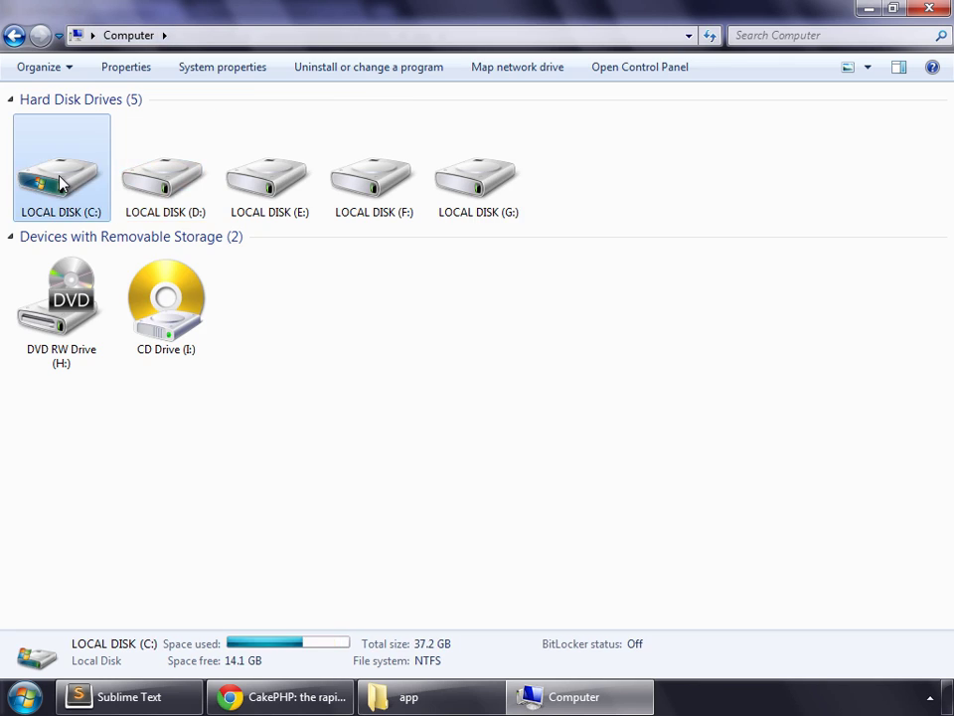
double_click(60, 182)
double_click(59, 181)
double_click(43, 162)
double_click(79, 126)
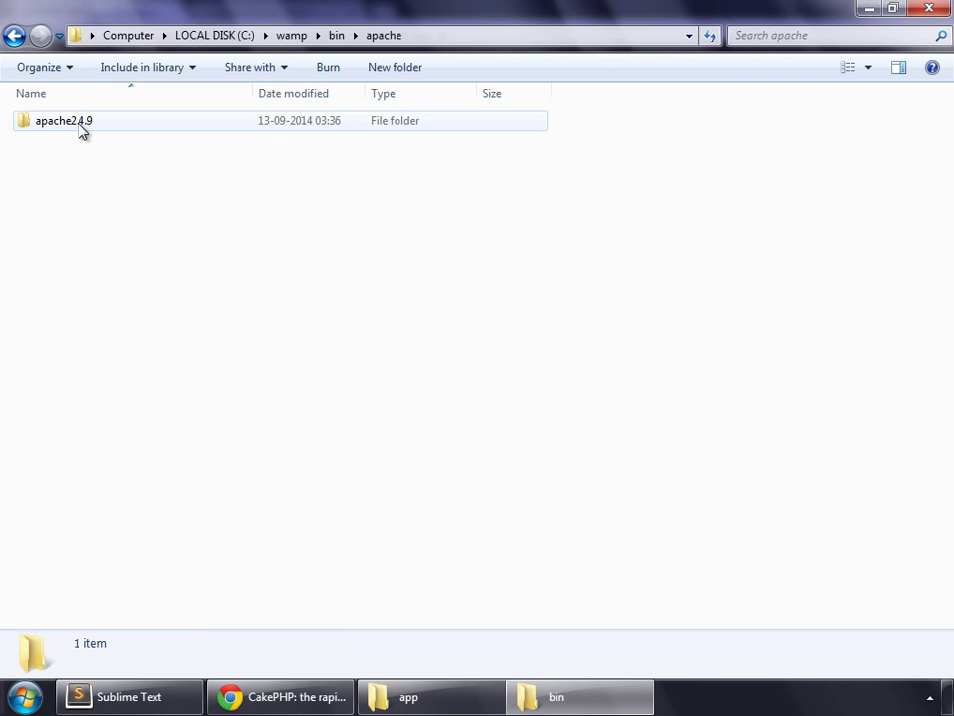
double_click(79, 125)
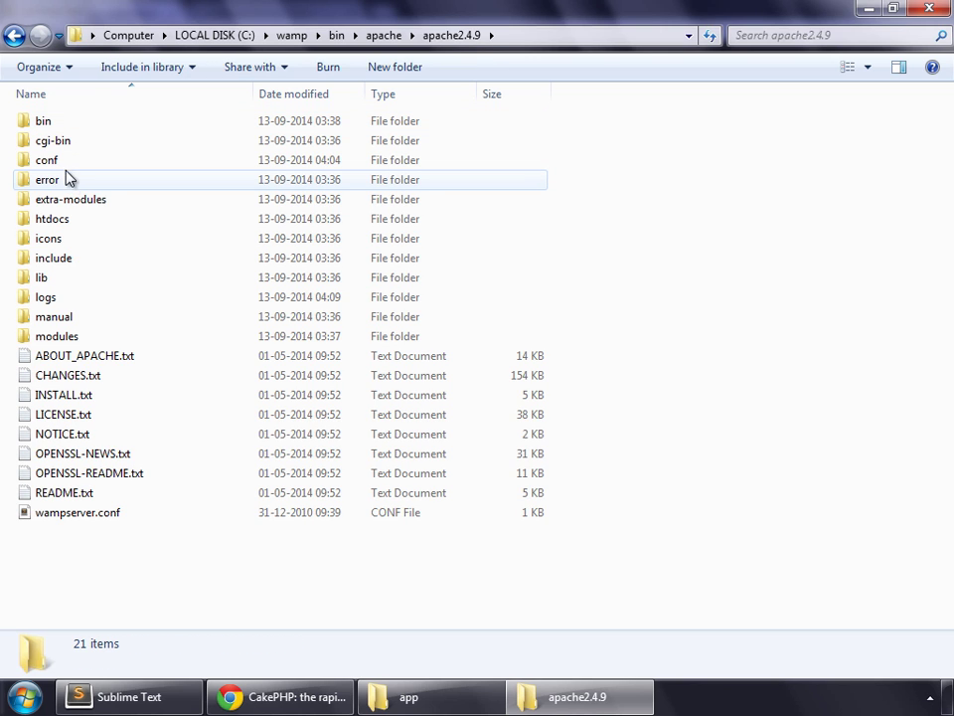
double_click(46, 161)
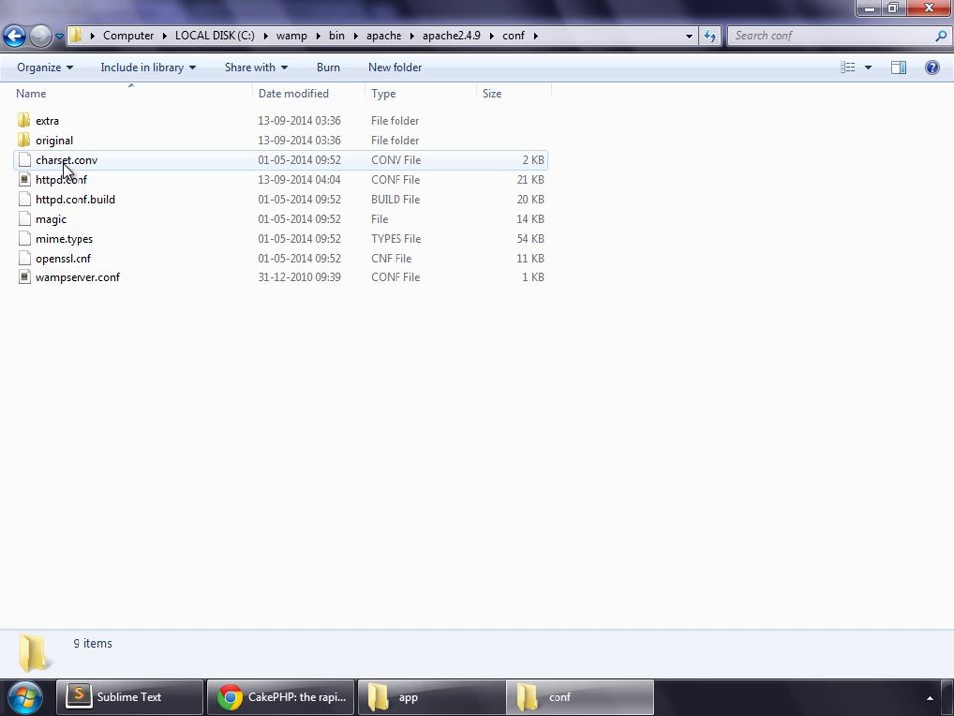
double_click(80, 181)
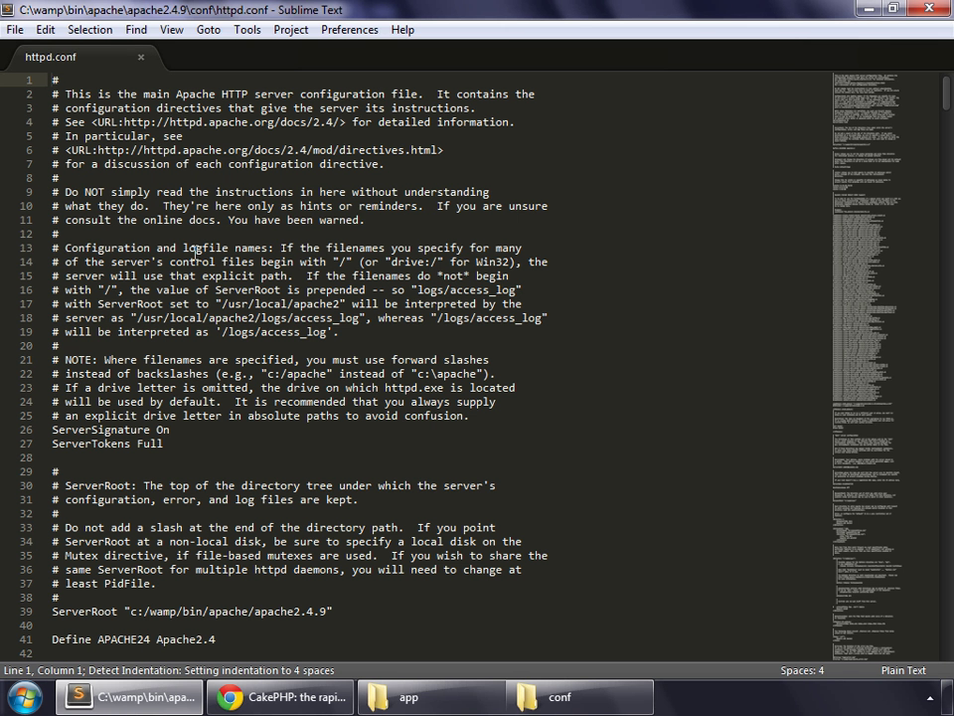
Step: Find "www" in httpd.conf and set the cakephpforum.com virtual host's DocumentRoot to "D:\cakephpforum.com\app"
key("ctrl+f")
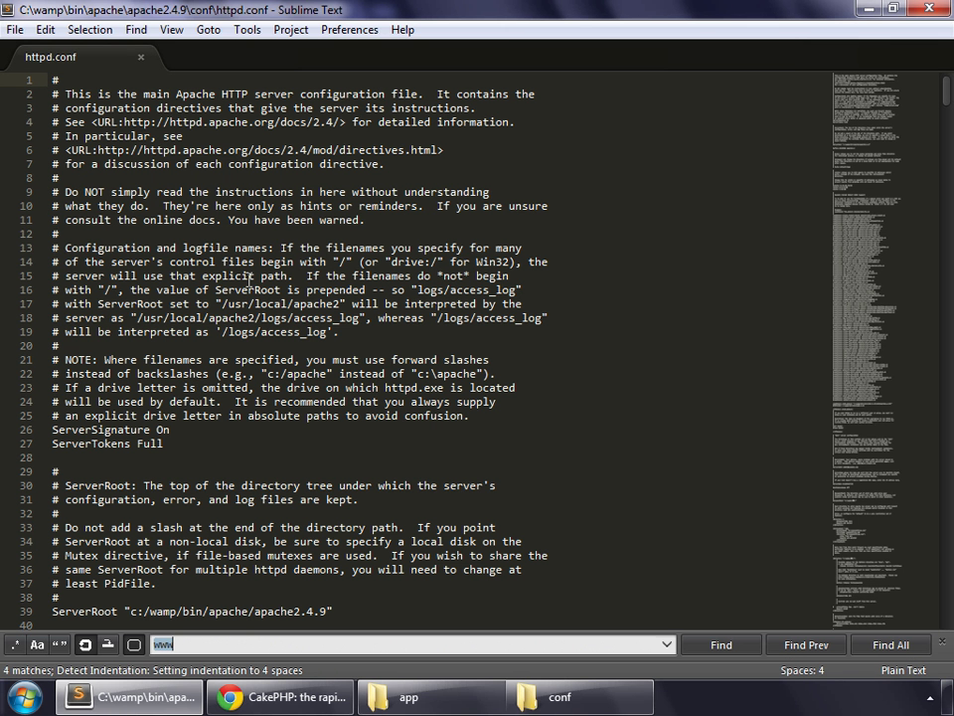
key("Return")
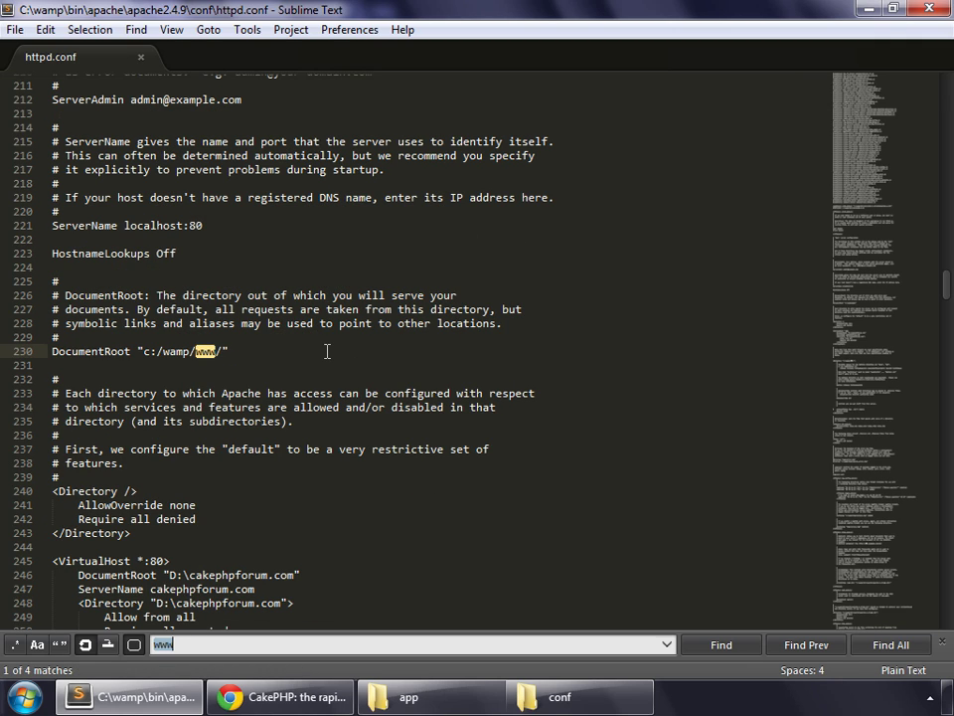
left_click(299, 573)
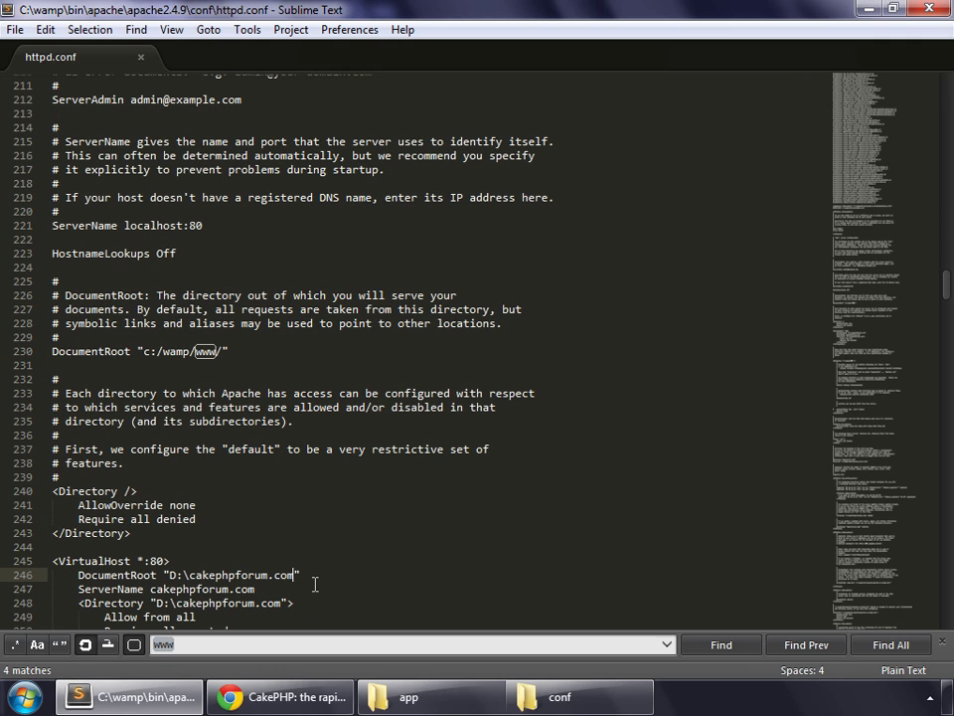
key("BackSpace")
type("m")
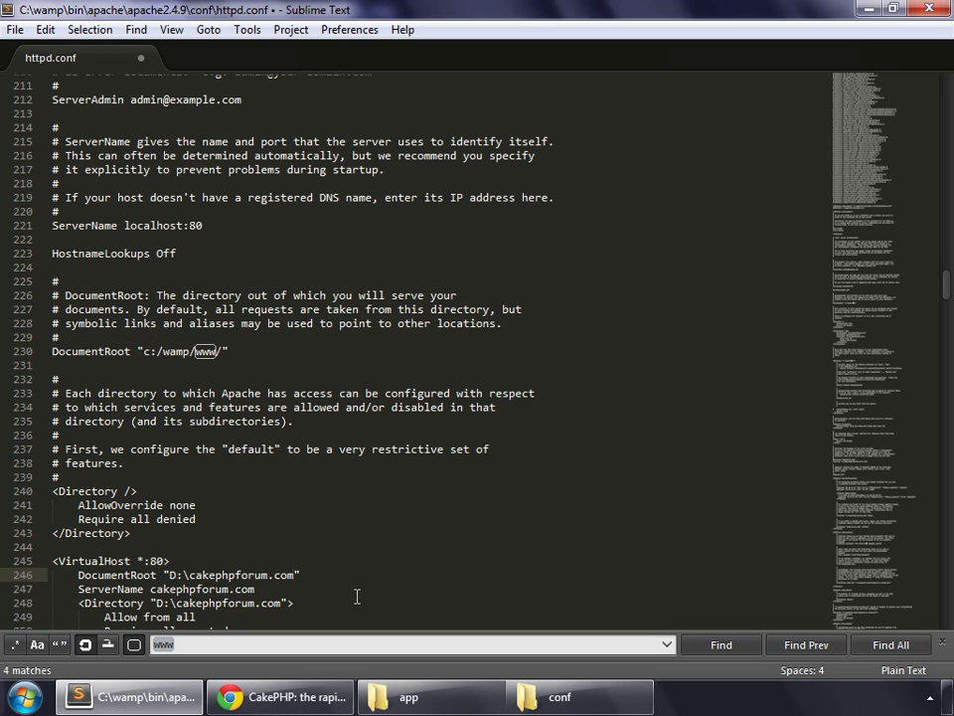
type("\\app")
Step: Set the virtual host's Directory path to "D:\cakephpforum.com\app" and save httpd.conf
key("Down")
key("Down")
key("Left")
key("Left")
type("\\app")
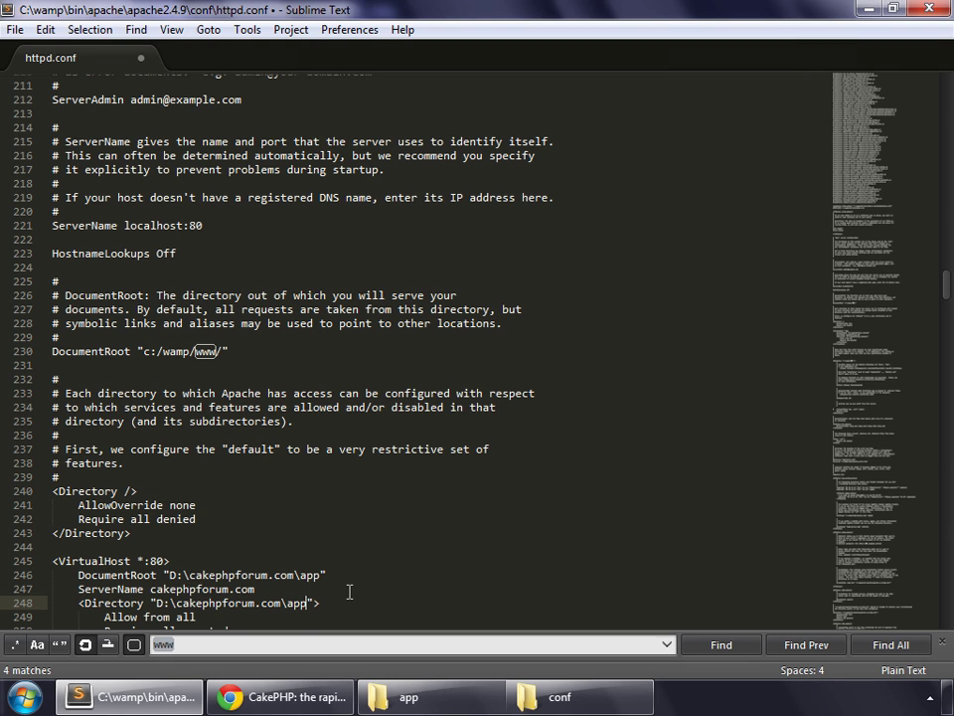
left_click(14, 30)
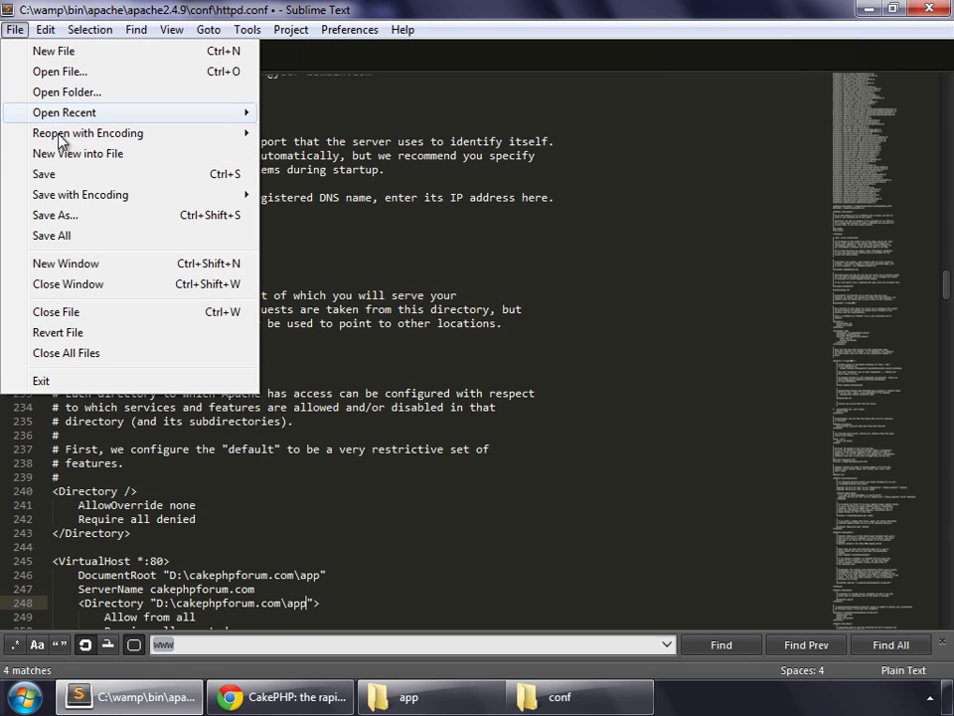
left_click(75, 171)
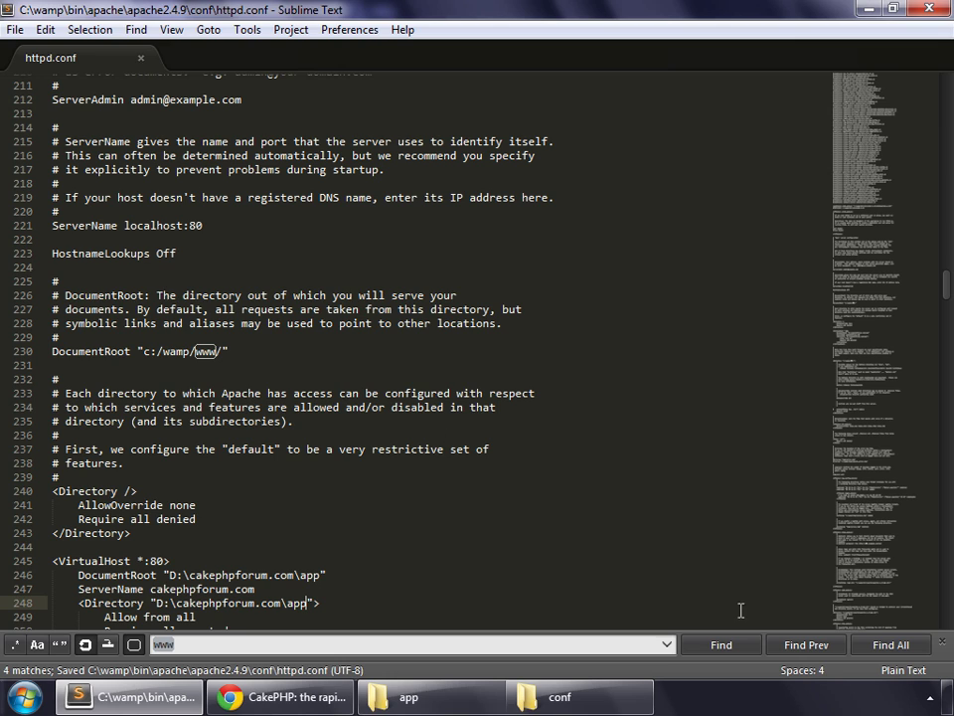
Step: Restart all WampServer services
left_click(932, 697)
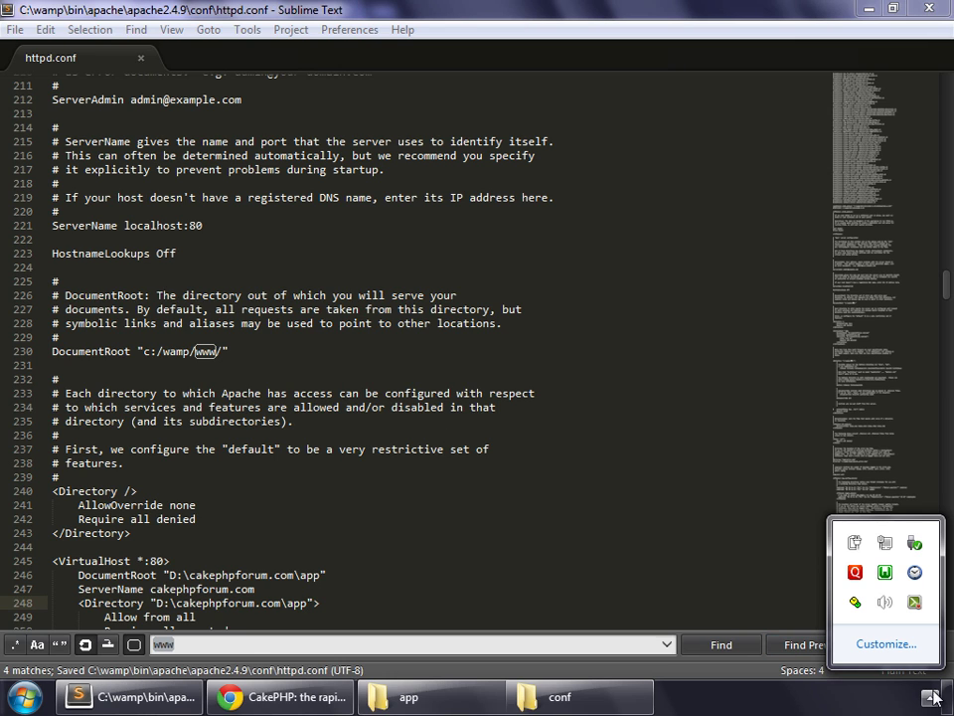
left_click(885, 573)
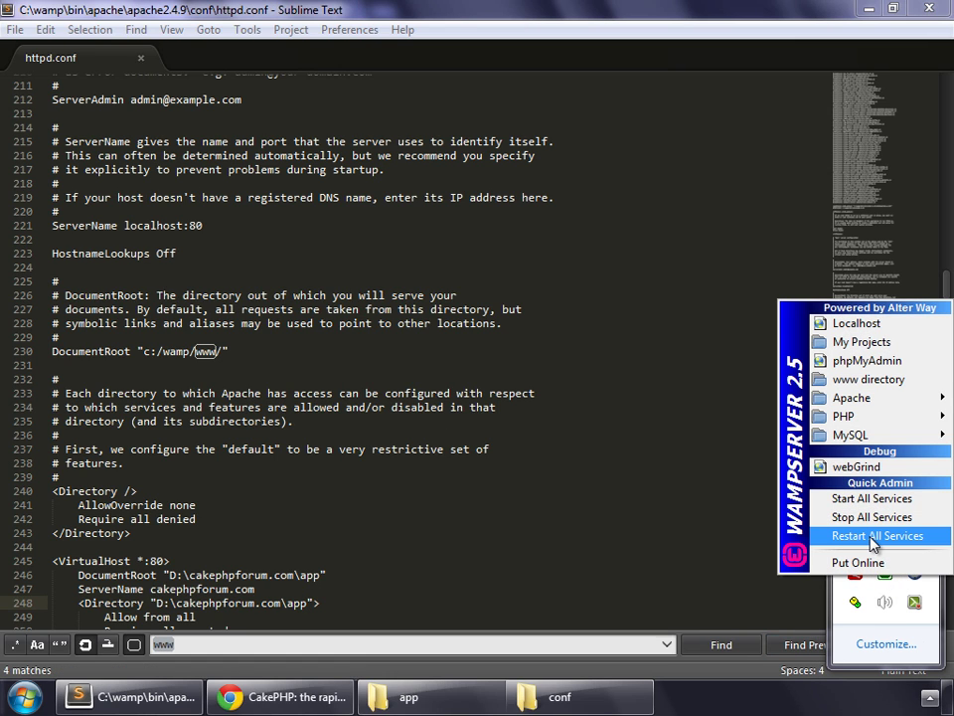
left_click(873, 537)
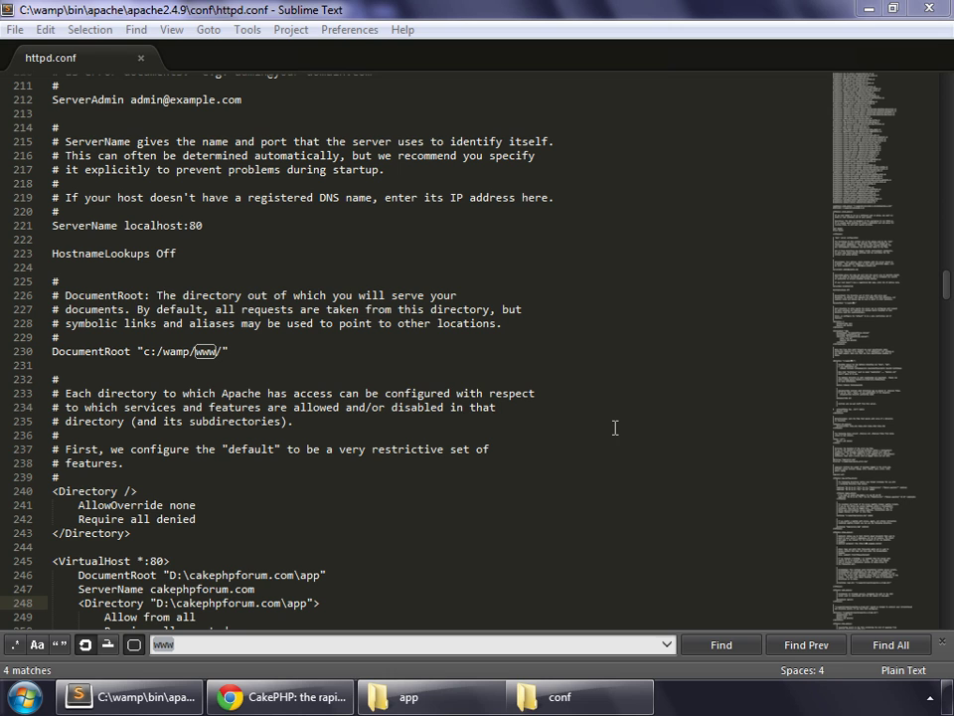
Step: Switch to Chrome, reload cakephpforum.com and examine the notice about Security.salt
left_click(293, 696)
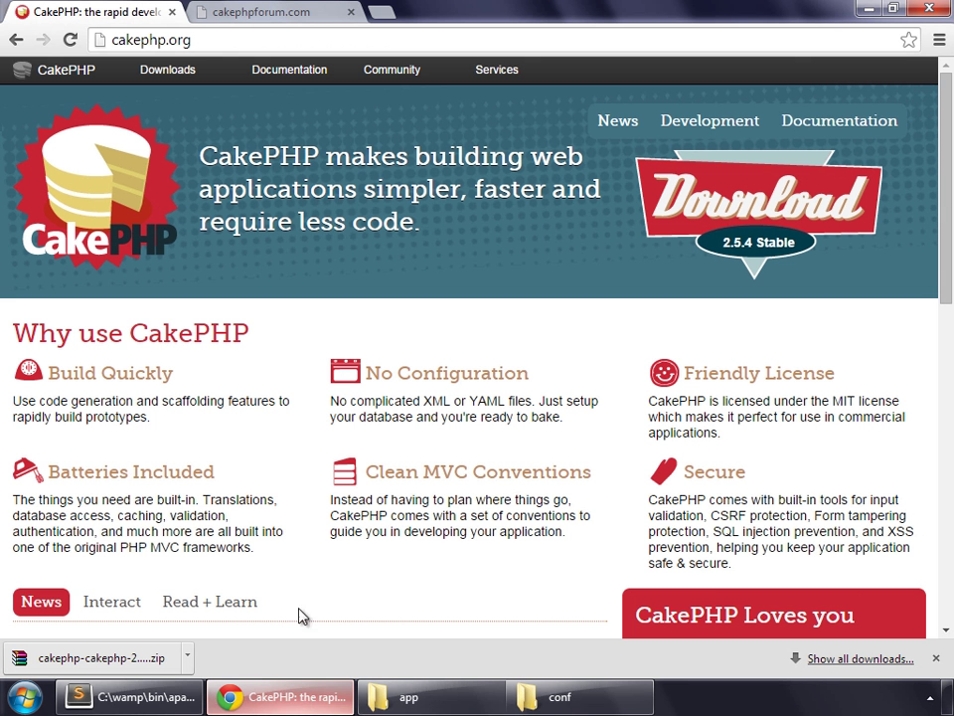
left_click(283, 10)
left_click(69, 40)
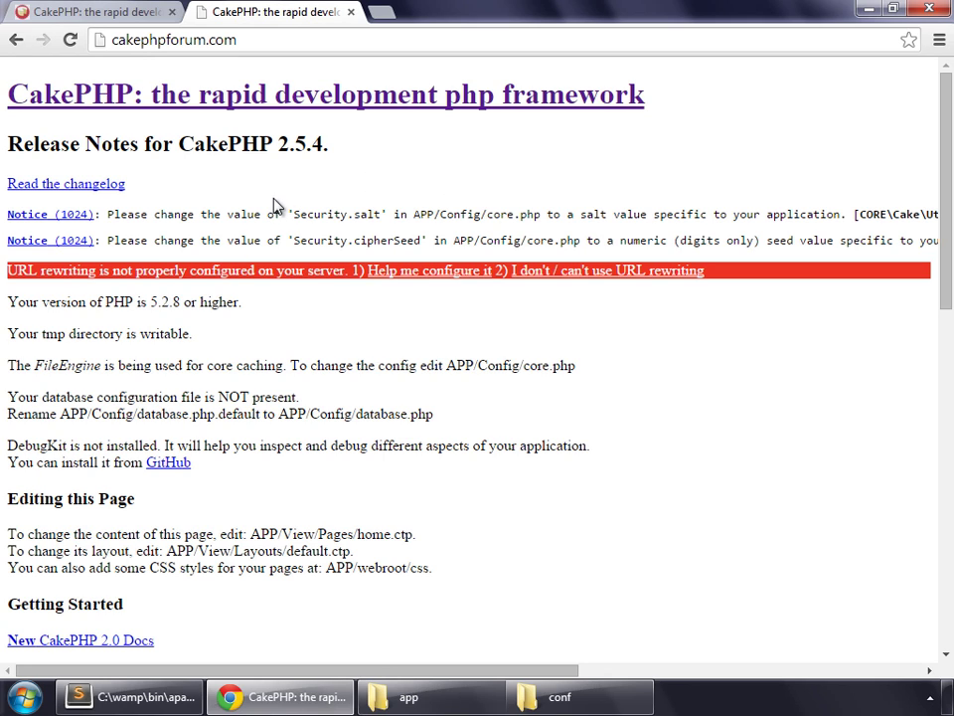
double_click(311, 214)
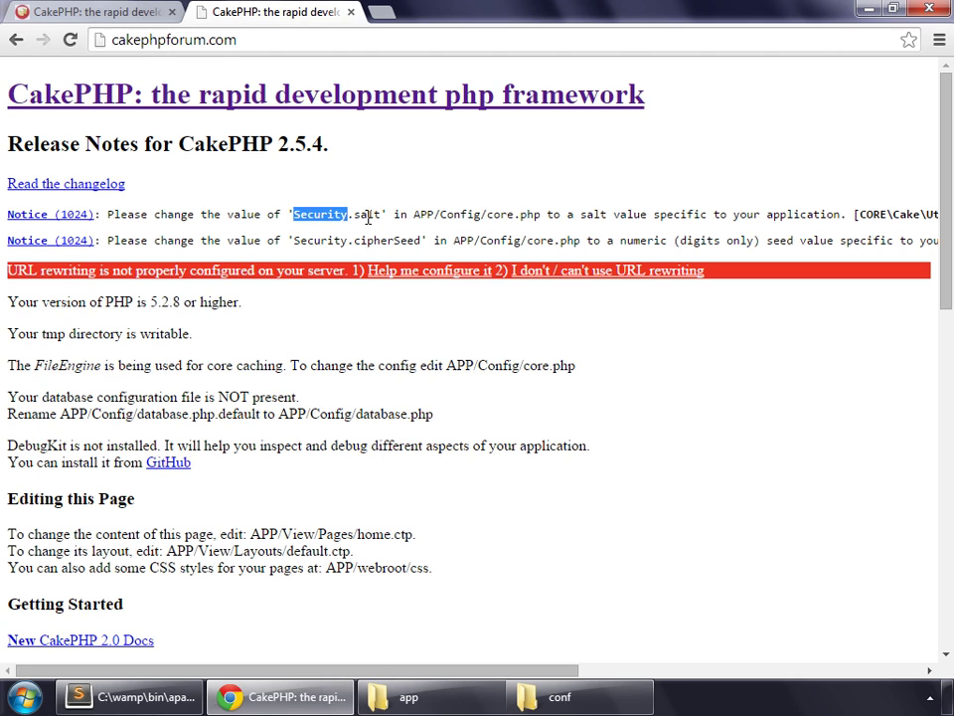
Step: Examine the notices about Security.salt and Security.cipherSeed and the URL rewriting message on the CakePHP page
double_click(367, 215)
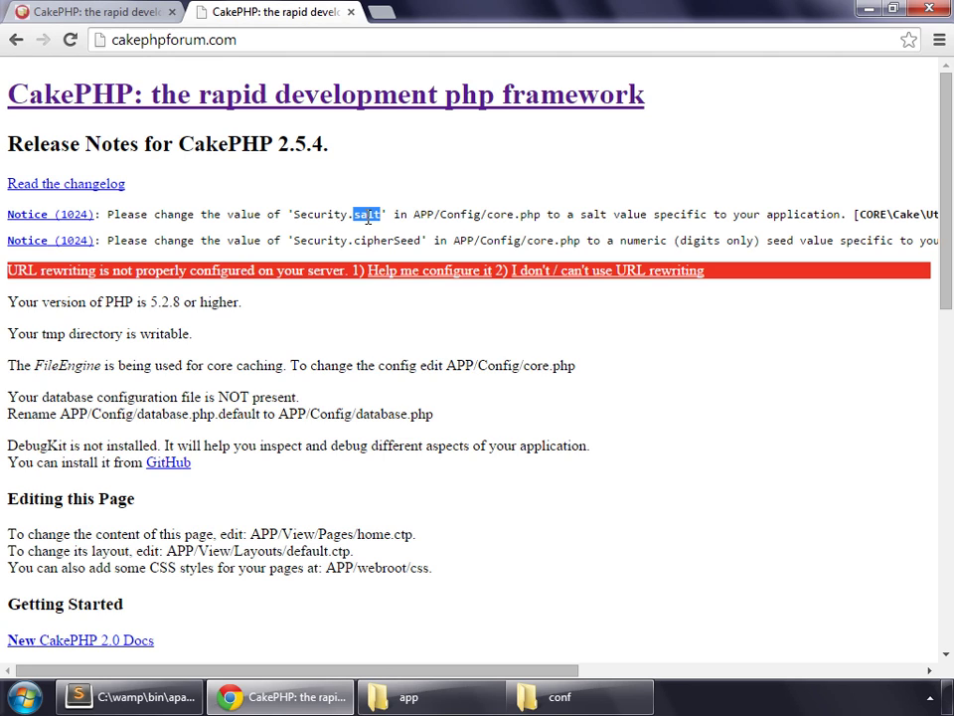
double_click(328, 240)
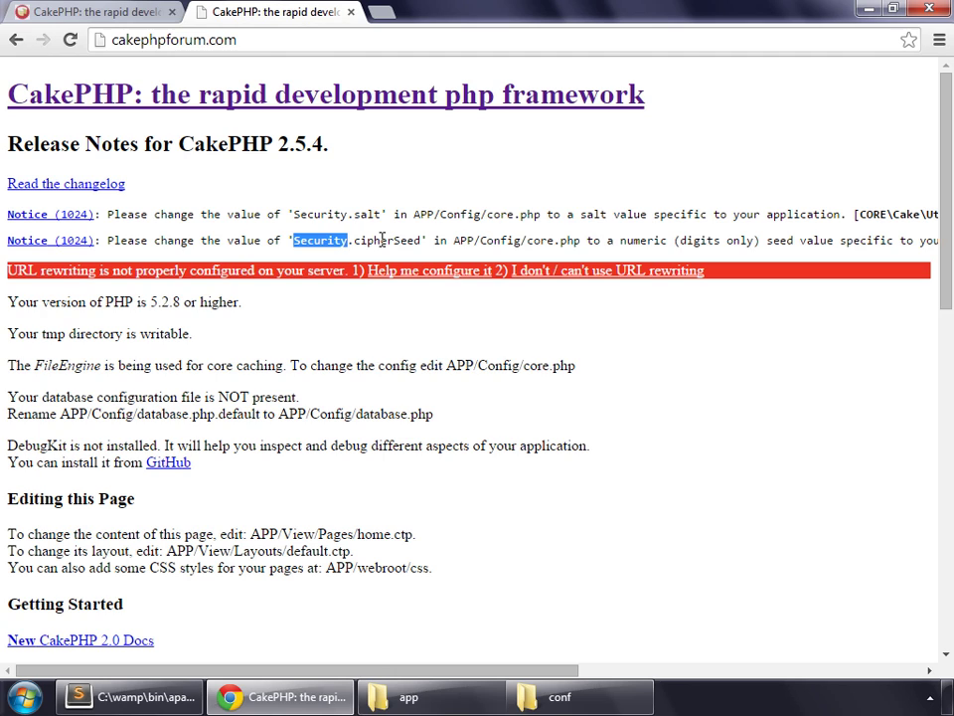
double_click(382, 239)
left_click(96, 270)
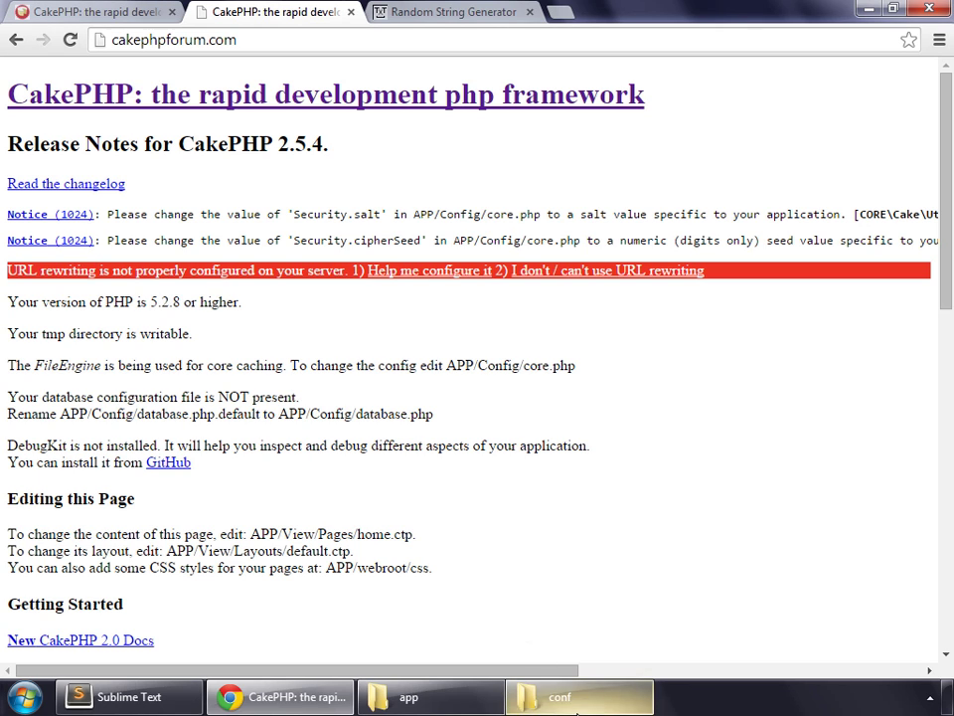
Step: Switch to the file manager and open core.php from D:\cakephpforum.com\app\Config in Sublime Text
left_click(559, 696)
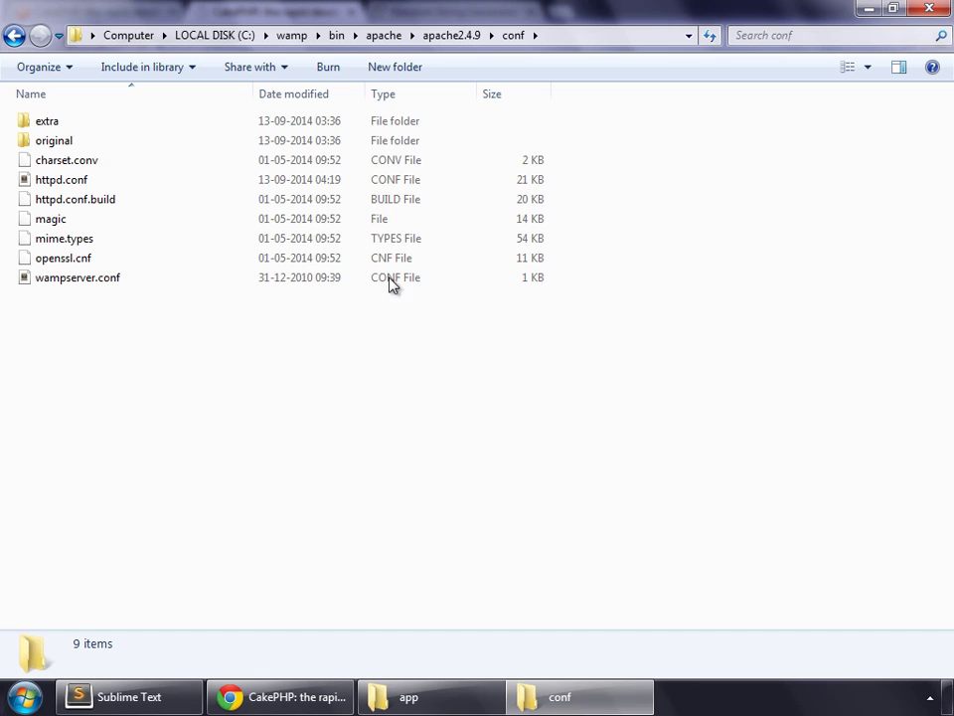
left_click(145, 37)
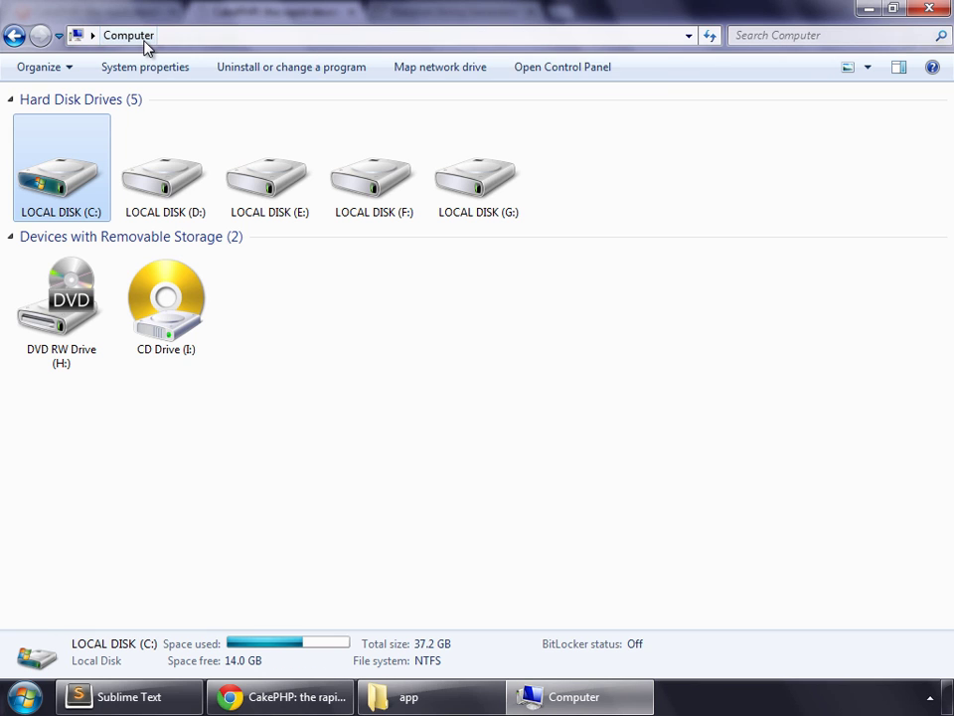
double_click(170, 181)
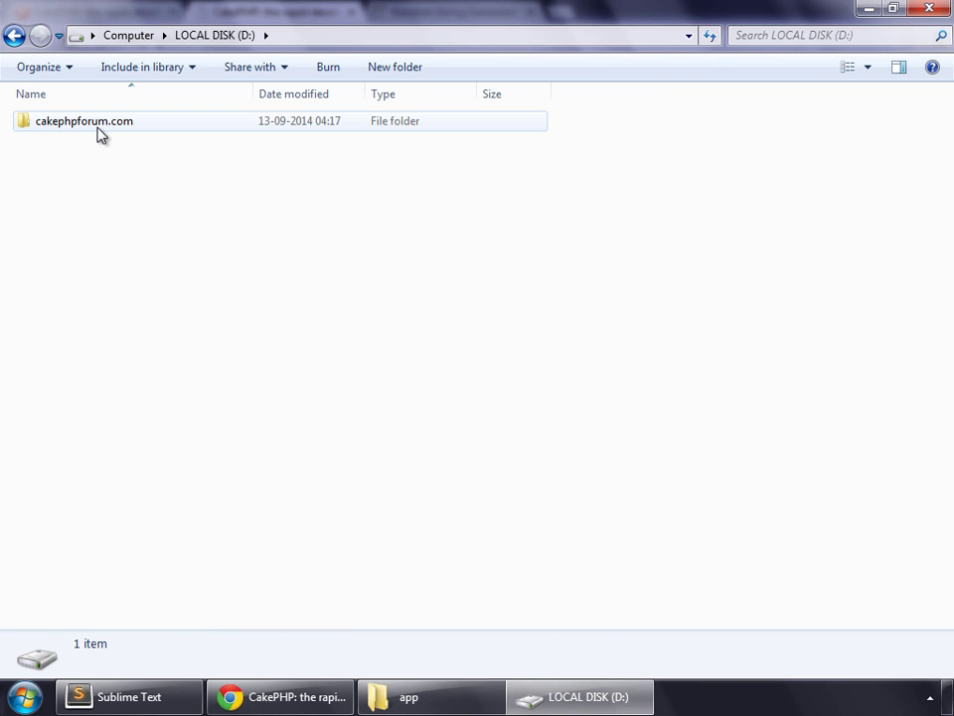
double_click(98, 127)
double_click(78, 125)
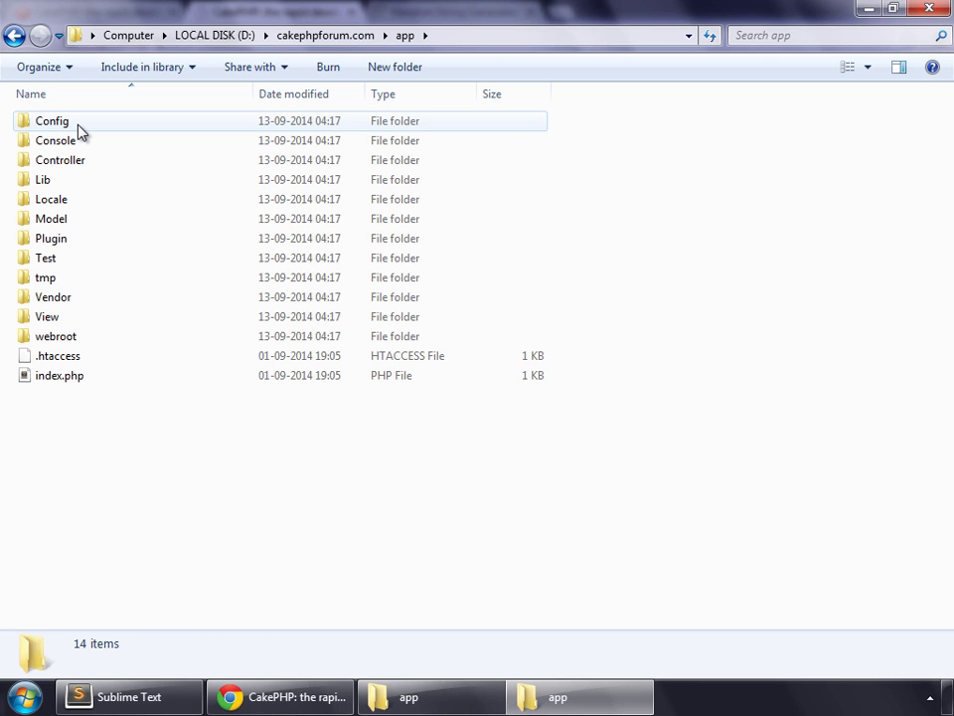
double_click(79, 124)
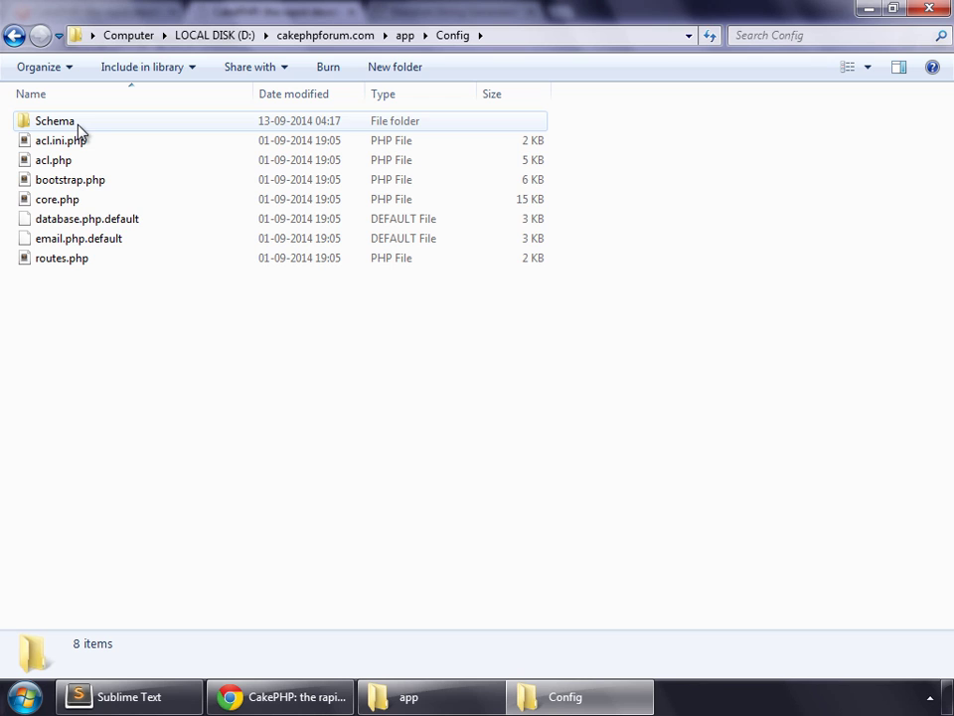
double_click(63, 200)
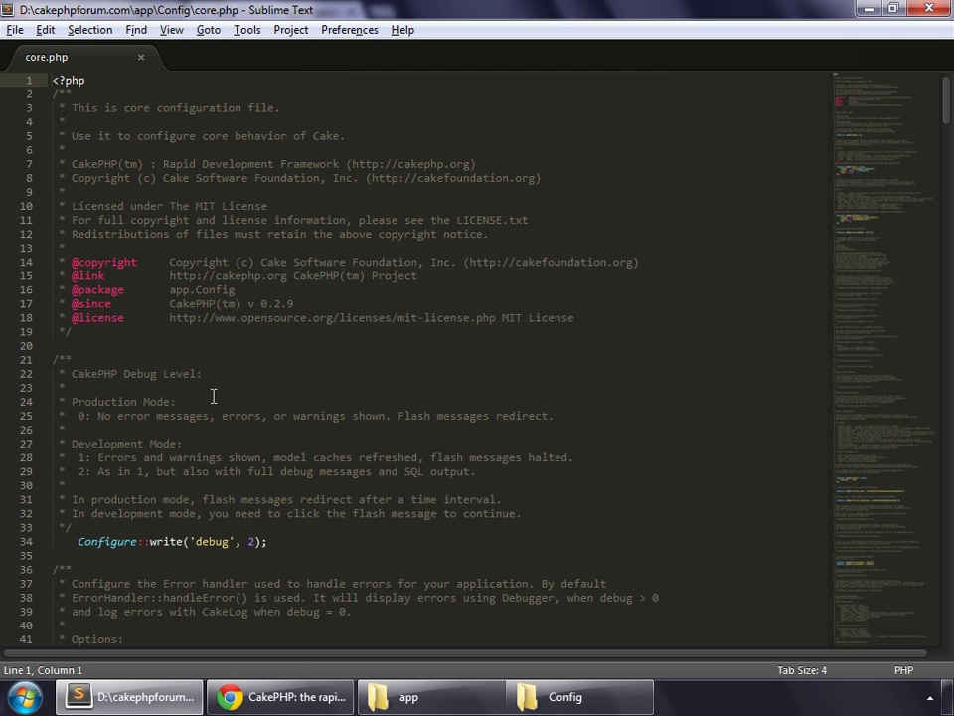
Step: Find "salt" in core.php and select the existing Security.salt value
key("ctrl+f")
type("salt")
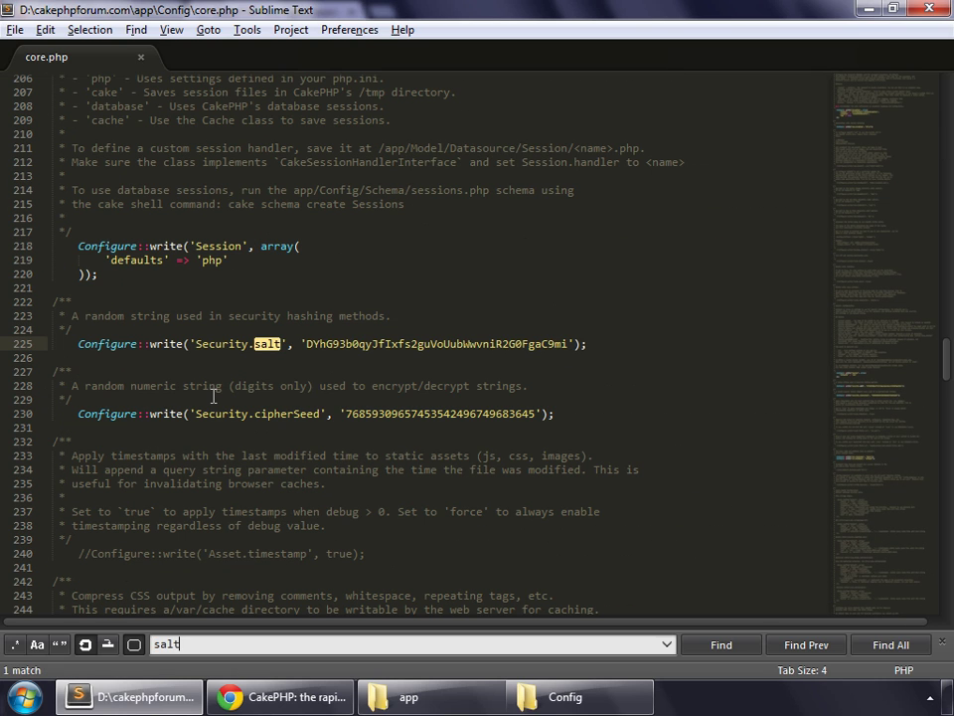
double_click(448, 343)
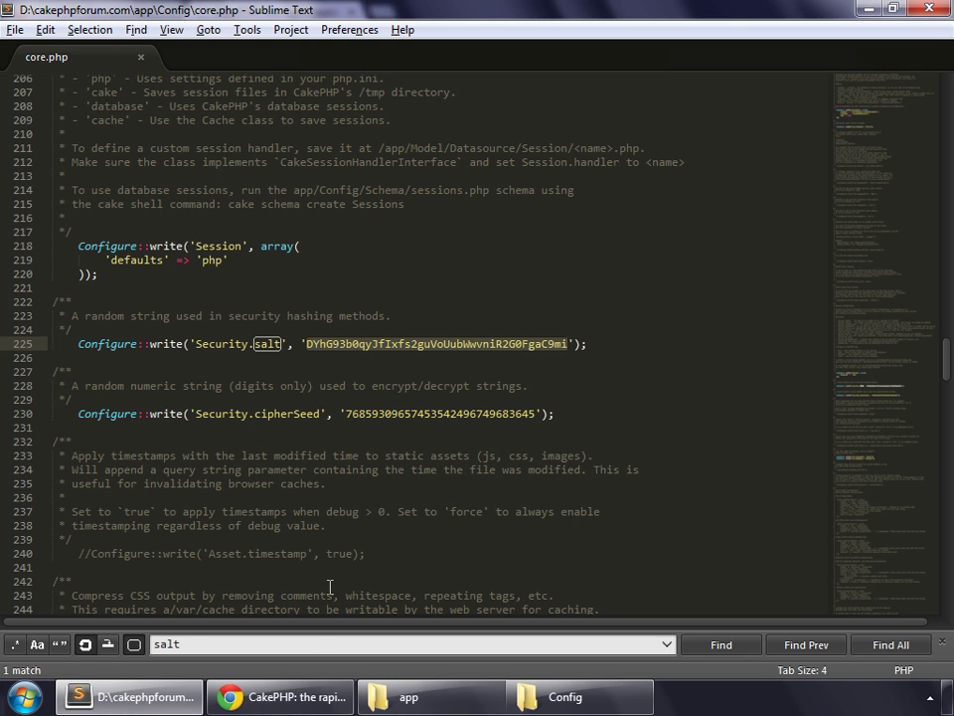
Step: Switch to Chrome and open the Random String Generator from textmechanic.com in a new tab
left_click(279, 697)
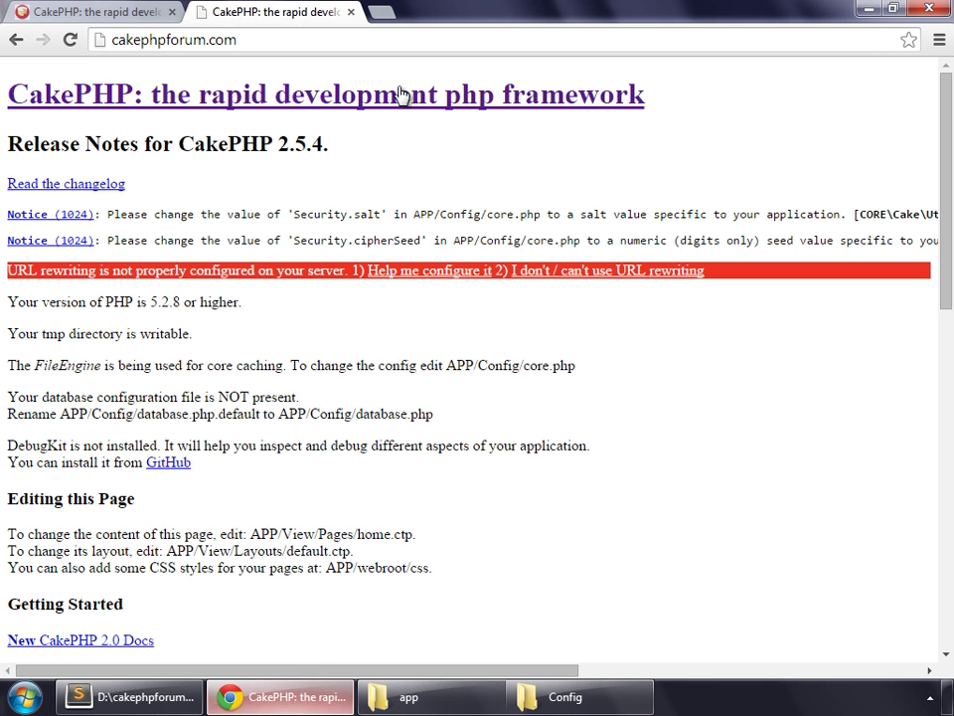
left_click(391, 13)
type("text")
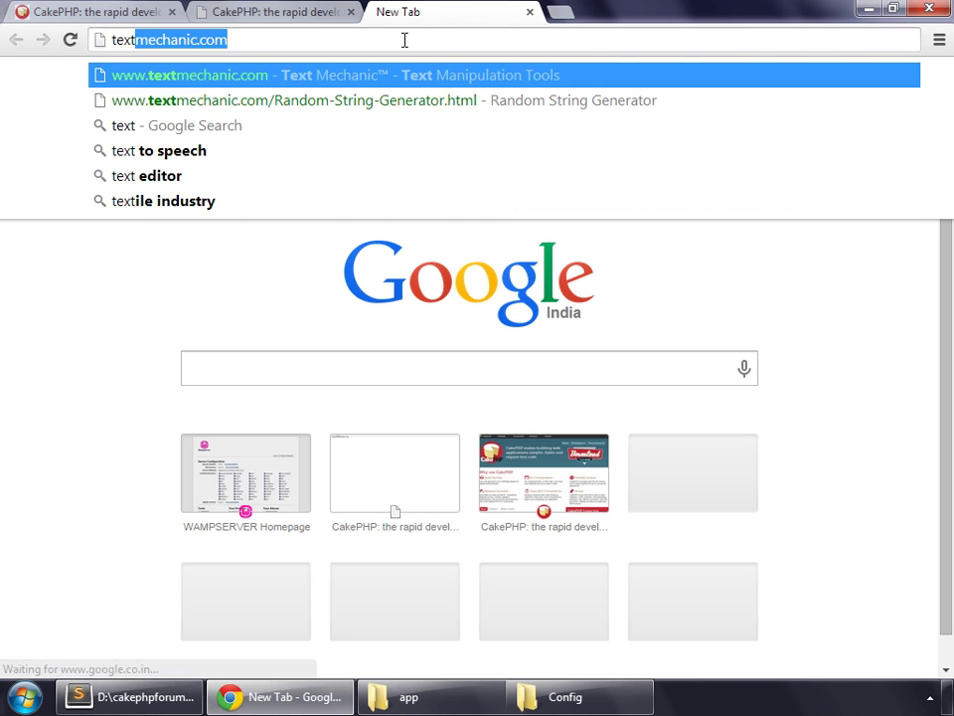
key("Return")
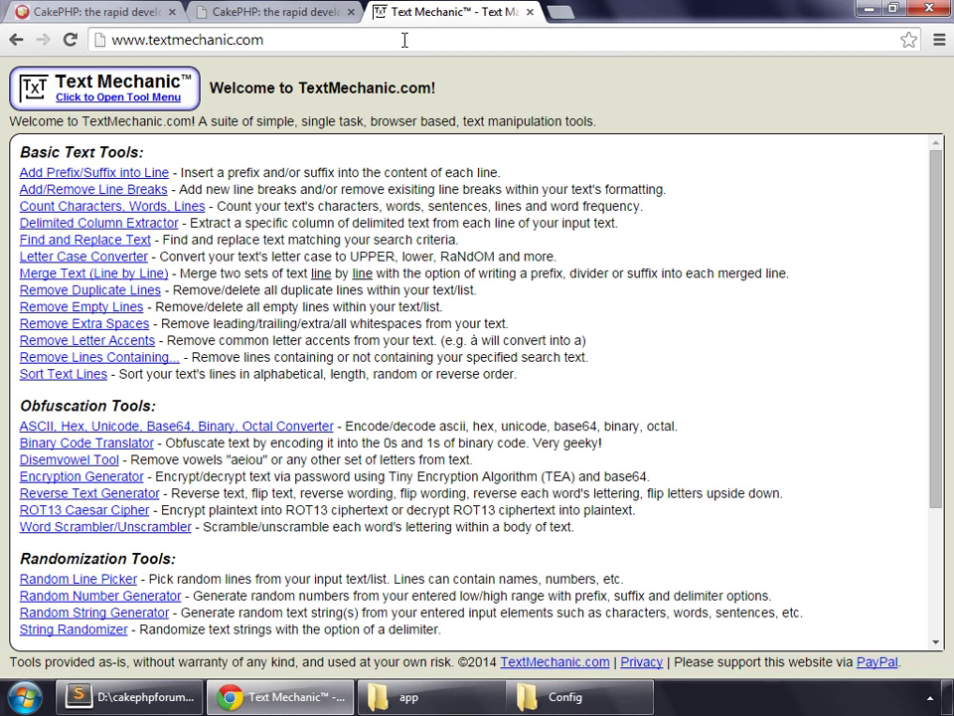
left_click(132, 614)
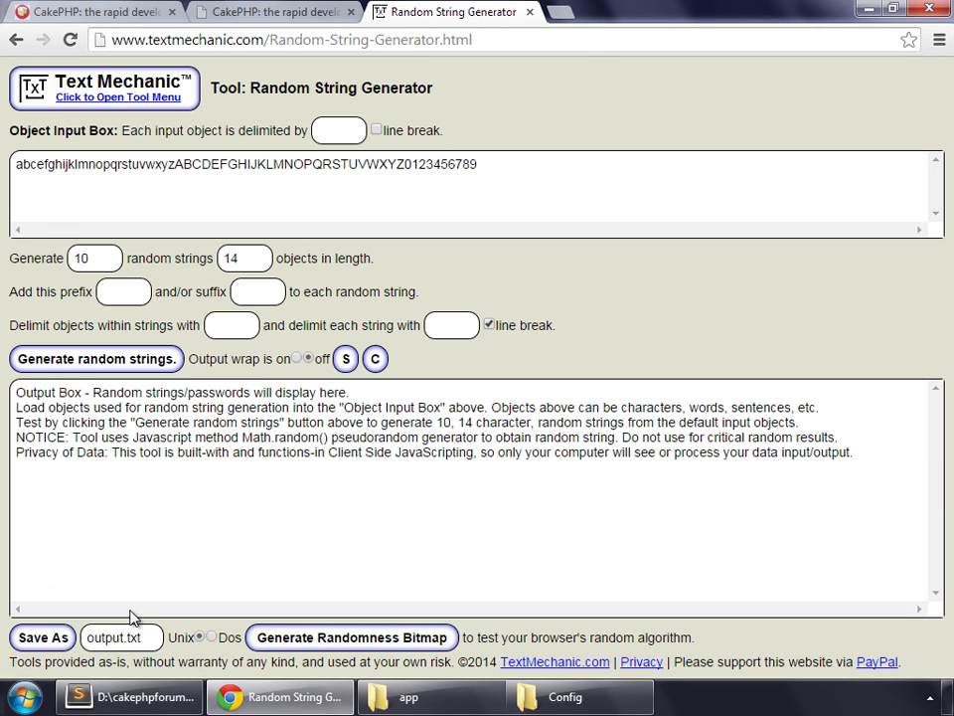
Step: Generate 1 random string 40 objects in length and copy it
left_click_drag(90, 257, 8, 245)
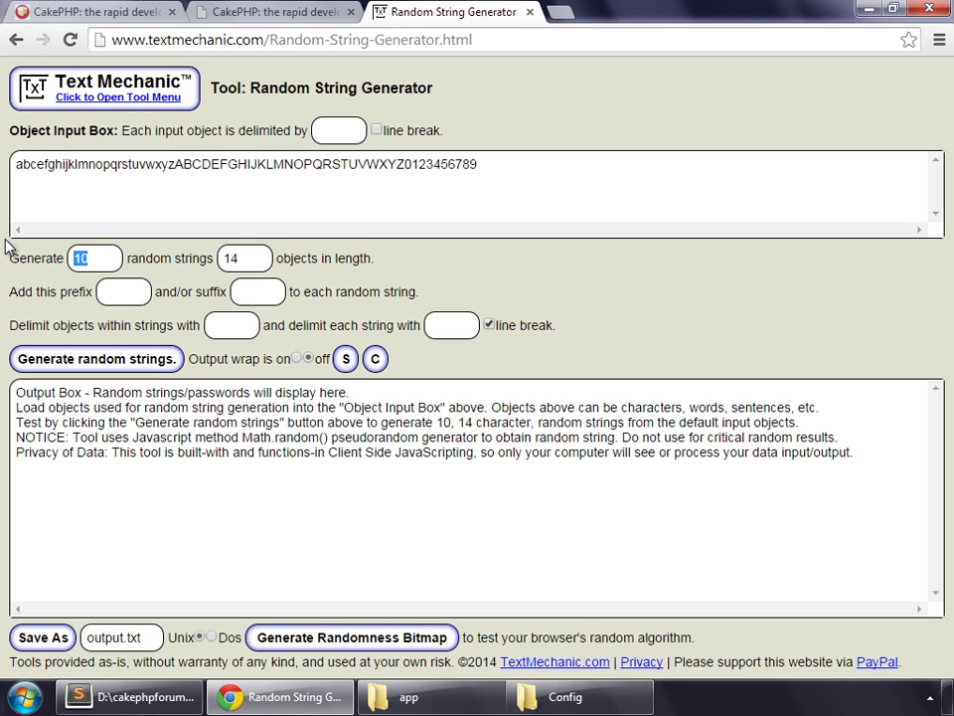
type("1")
left_click_drag(251, 257, 37, 241)
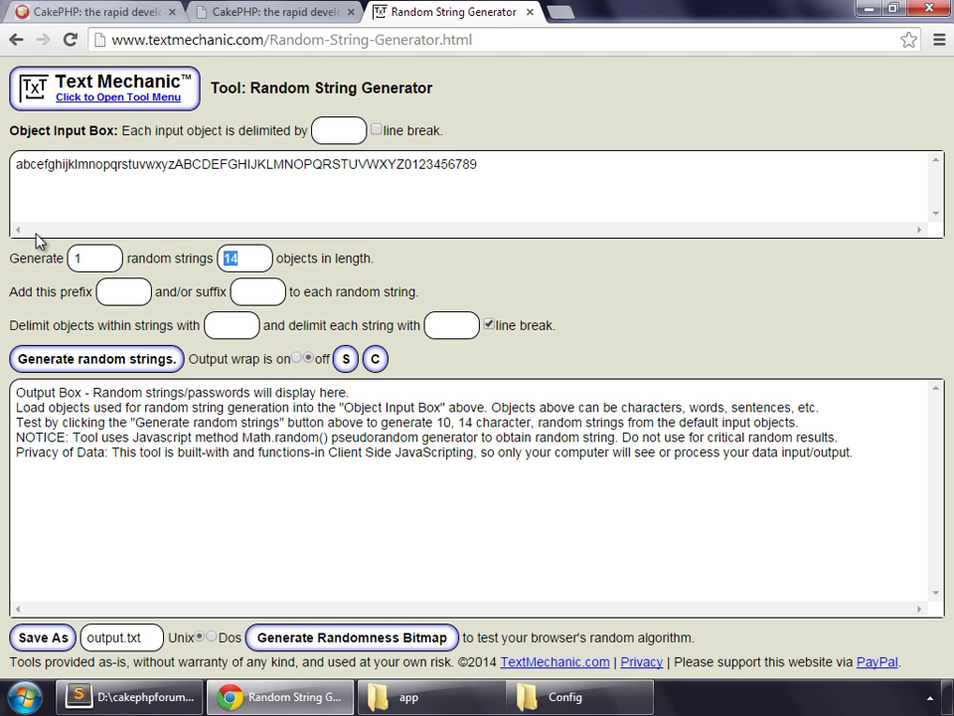
type("40")
left_click(25, 362)
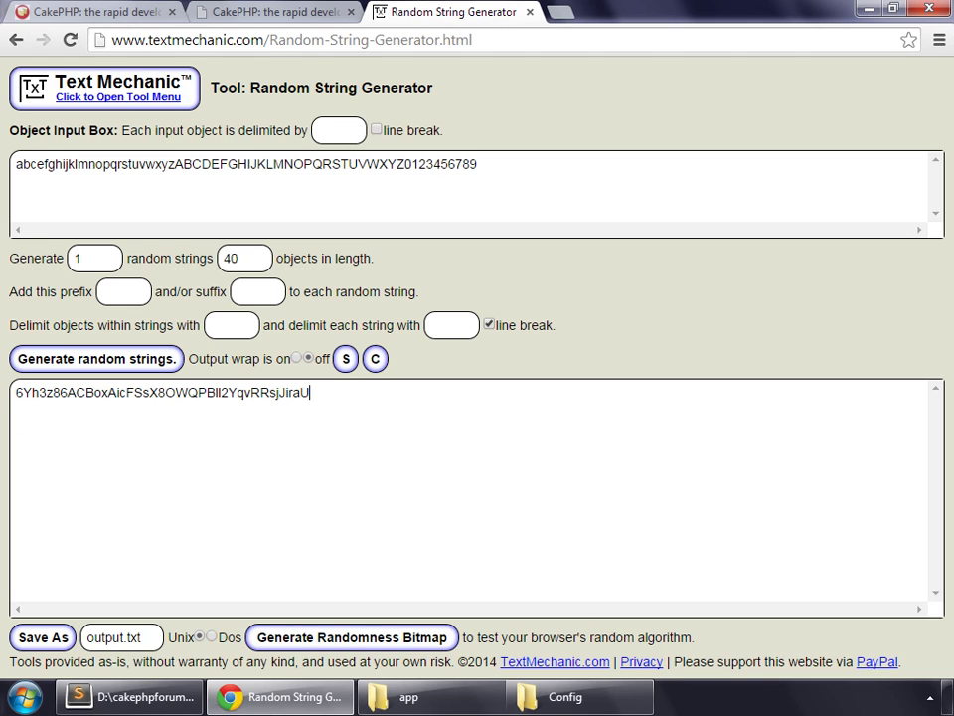
left_click_drag(318, 392, 4, 391)
key("ctrl+c")
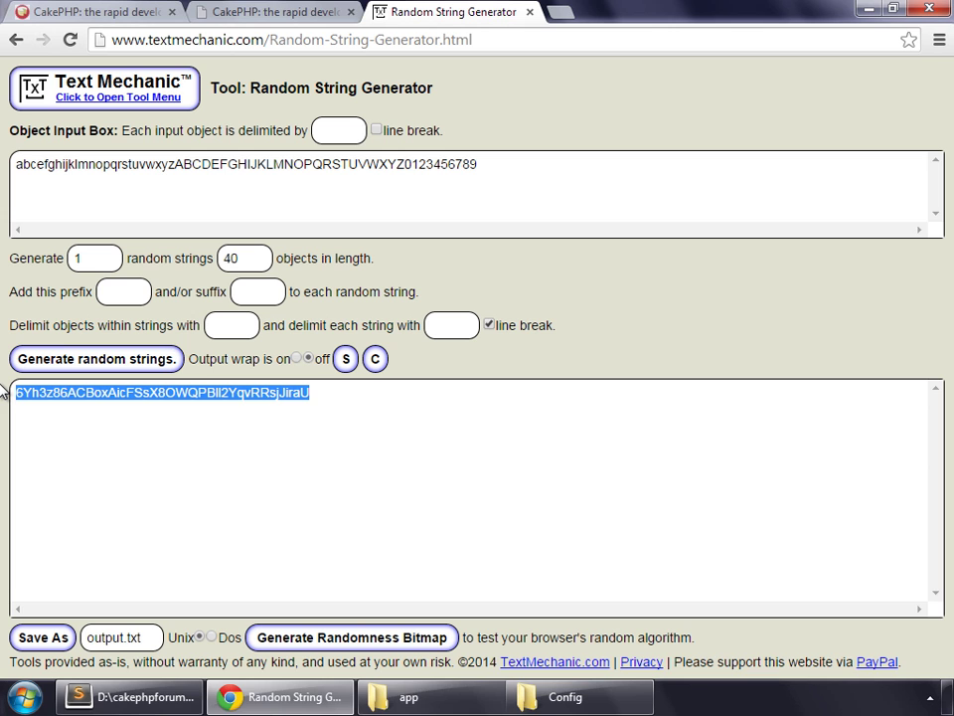
Step: Switch to Sublime Text, replace the Security.salt value in core.php with the copied random string, and save the file
left_click(139, 697)
key("ctrl+v")
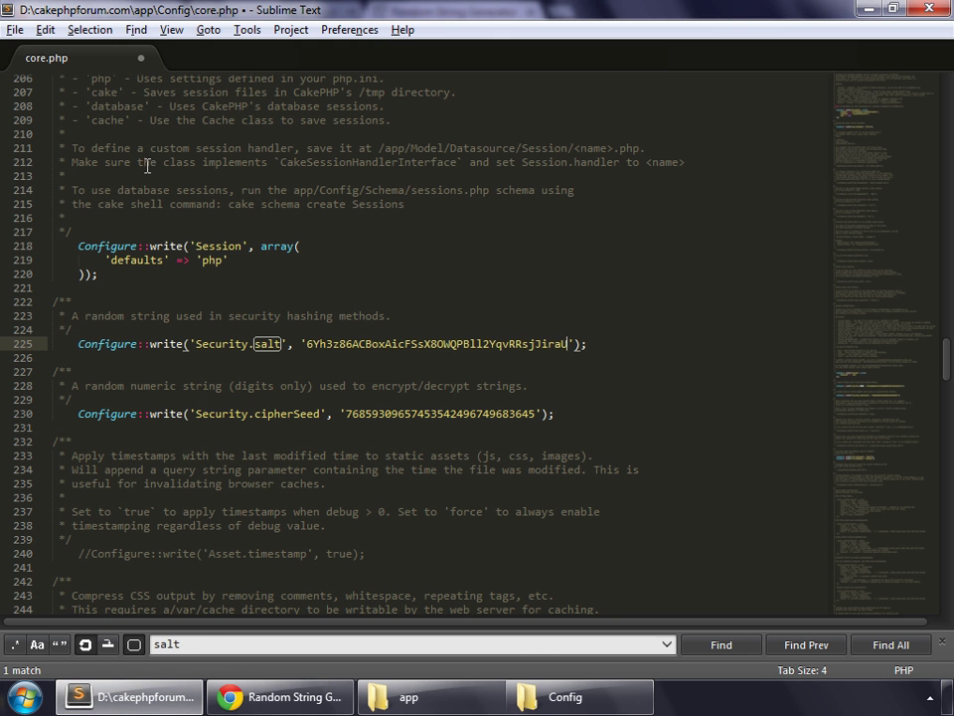
left_click(16, 30)
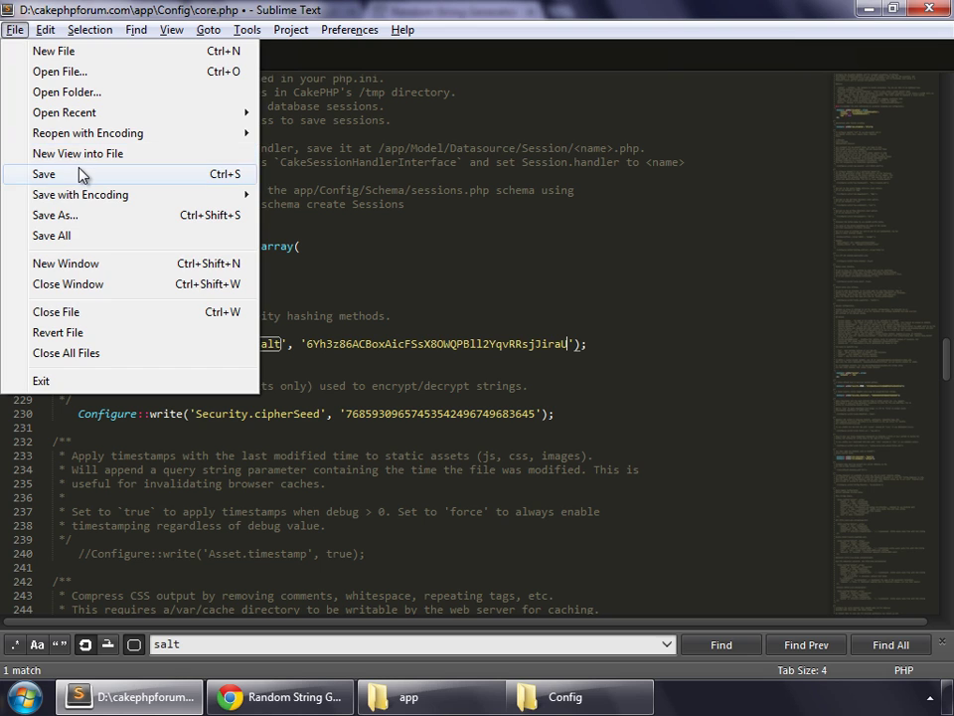
left_click(58, 176)
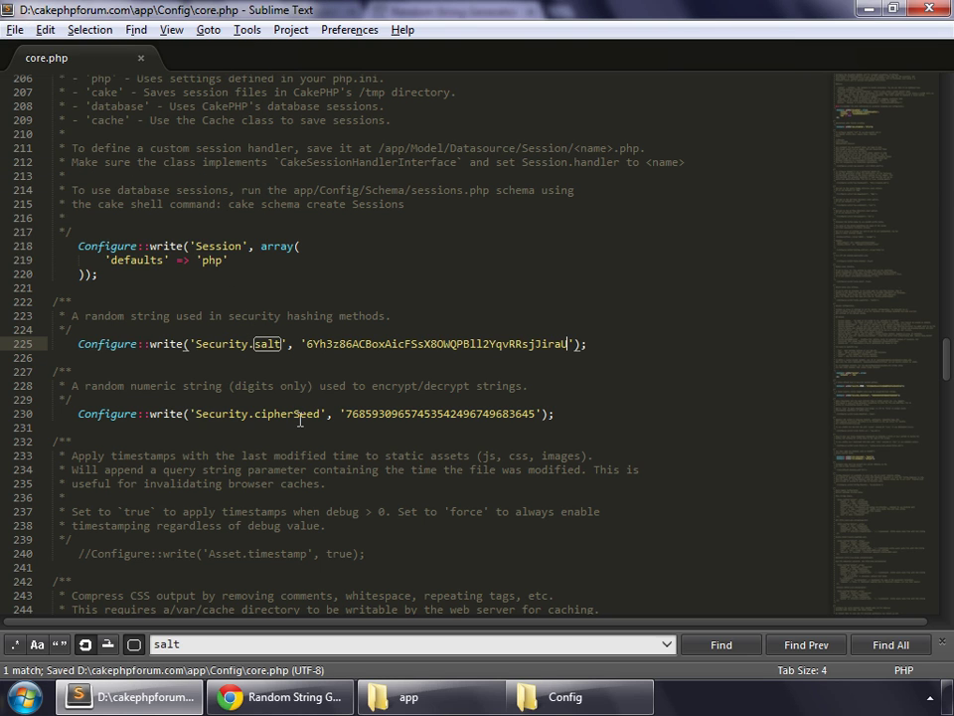
key("alt+Tab")
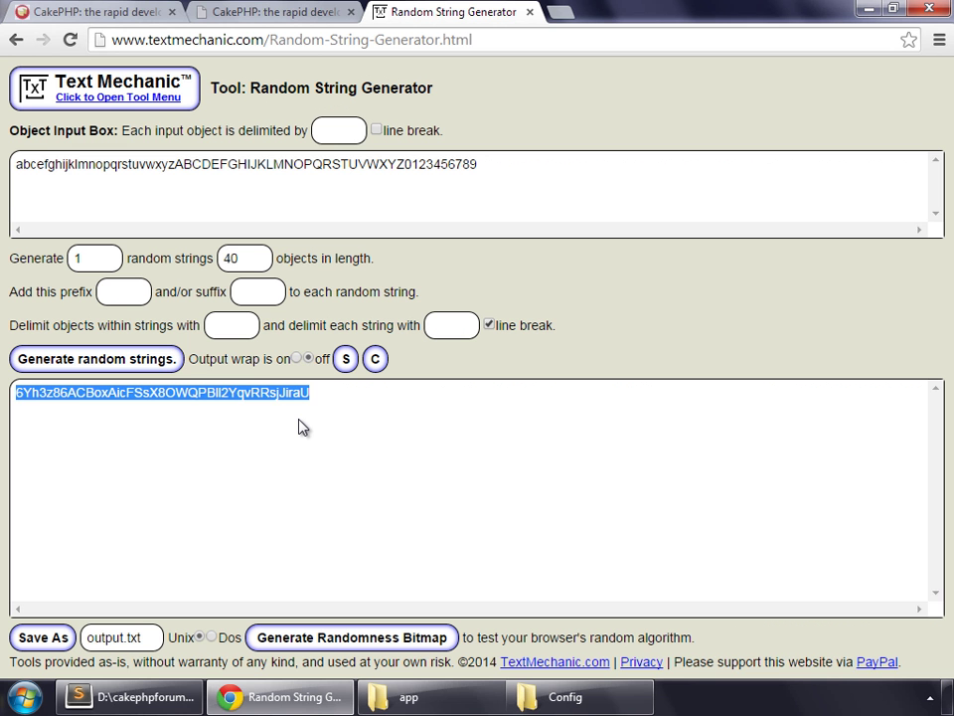
double_click(255, 262)
type("30")
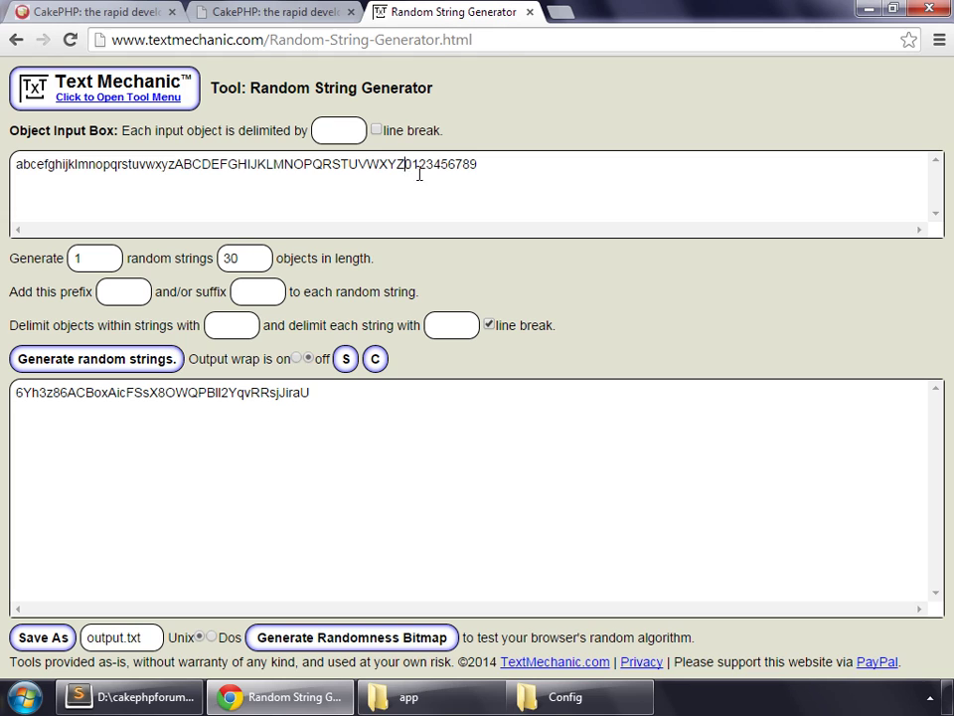
key("shift+Home")
key("BackSpace")
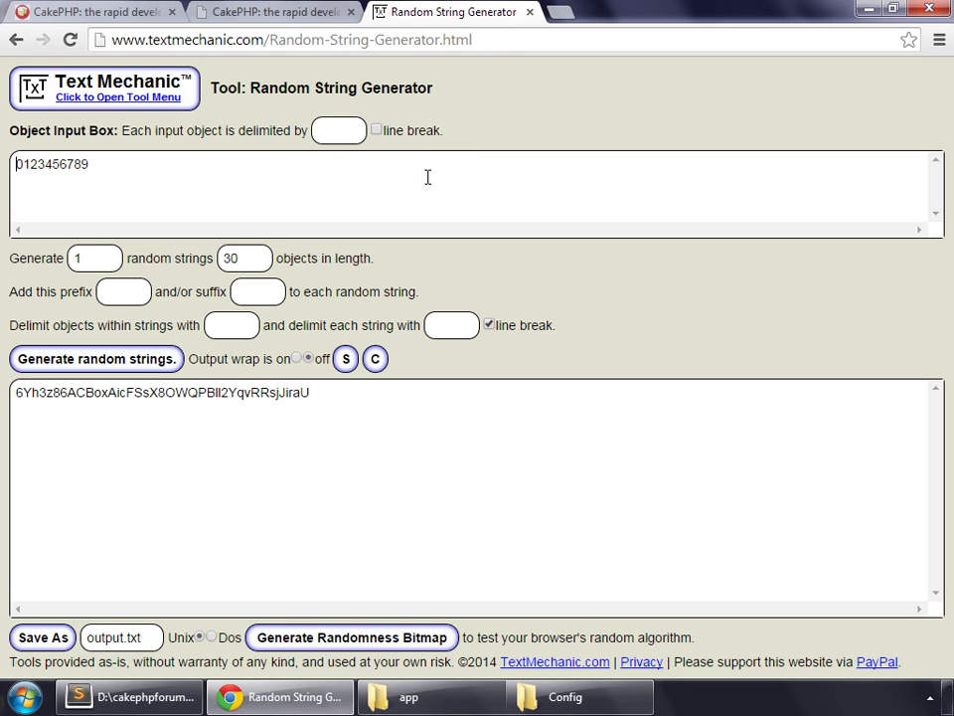
left_click(123, 360)
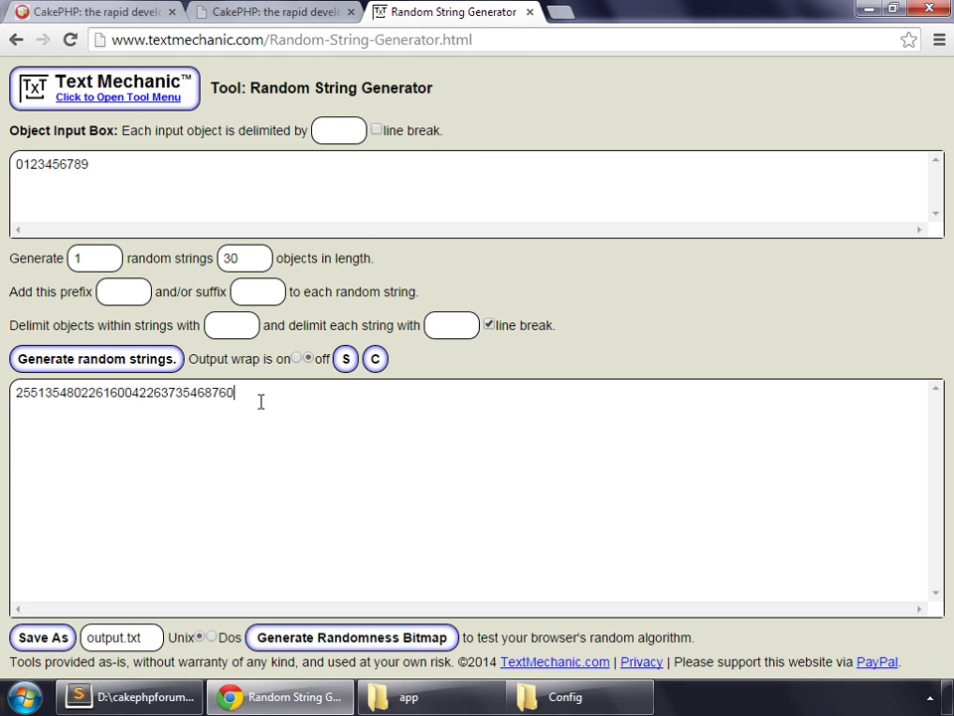
left_click_drag(259, 399, 2, 438)
key("ctrl+c")
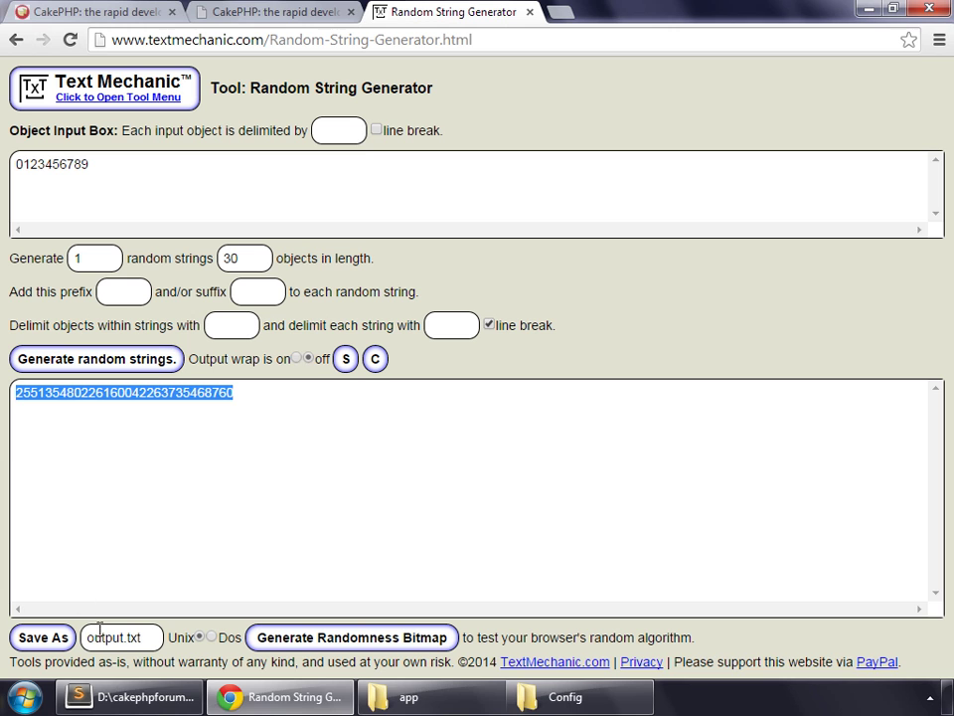
Step: Switch to Sublime Text, replace the Security.cipherSeed value in core.php with the copied numeric string, and save the file
left_click(134, 701)
double_click(442, 413)
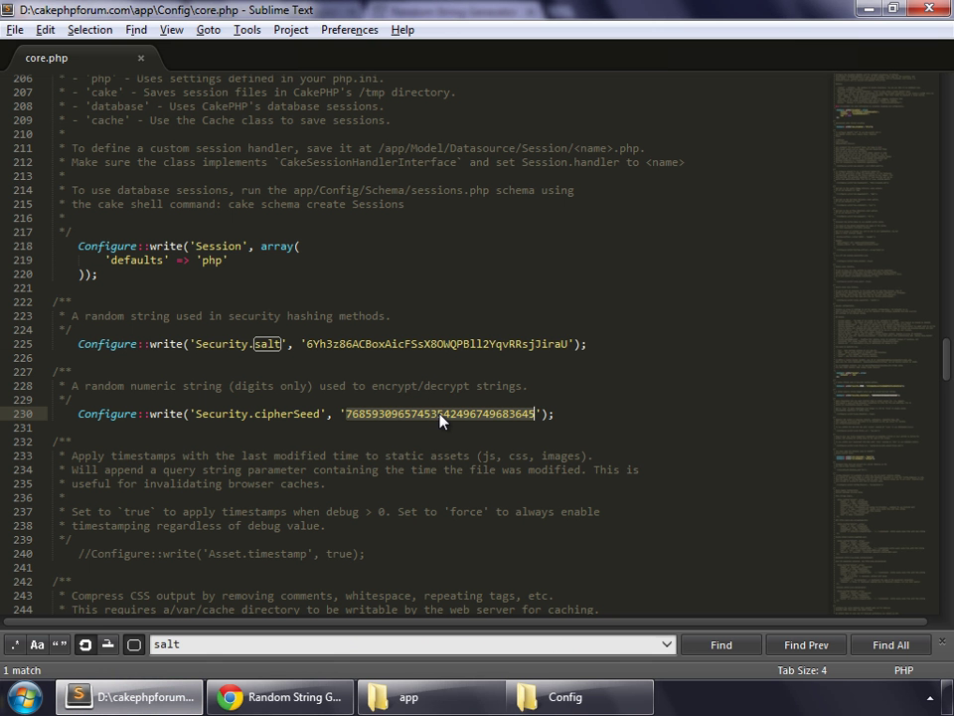
key("ctrl+v")
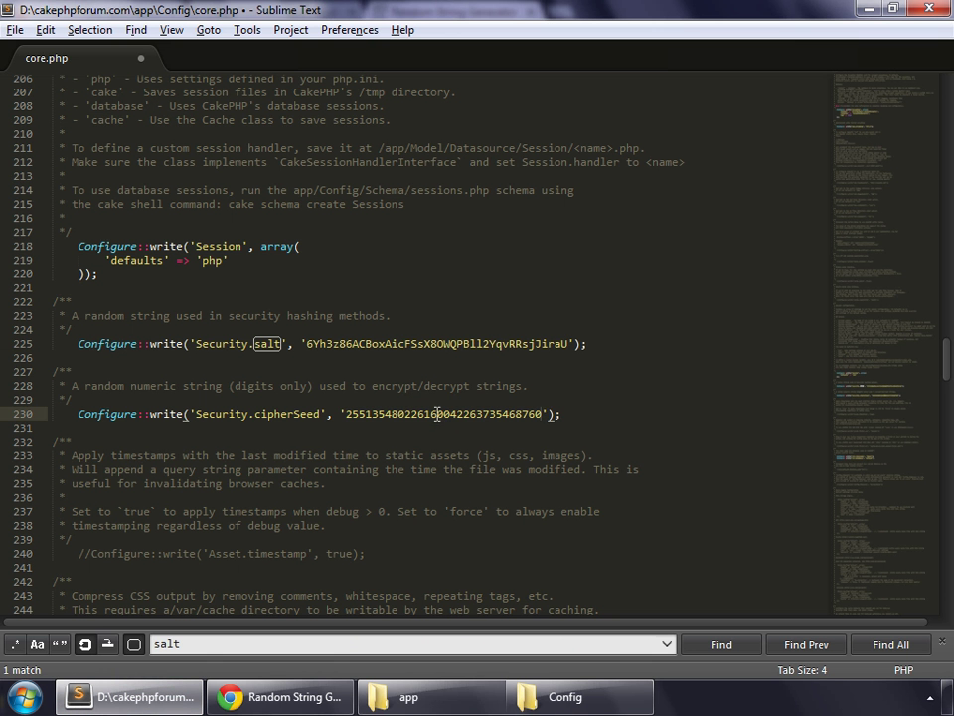
left_click(14, 29)
left_click(89, 179)
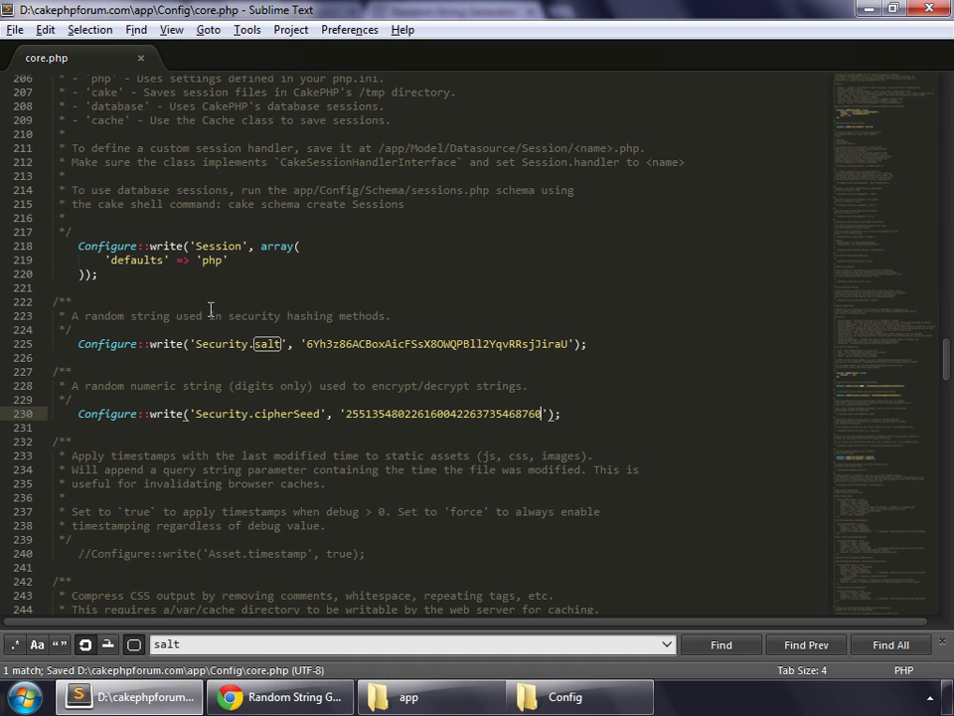
Step: Switch to Chrome and reload the cakephpforum.com page to check the notices
left_click(278, 697)
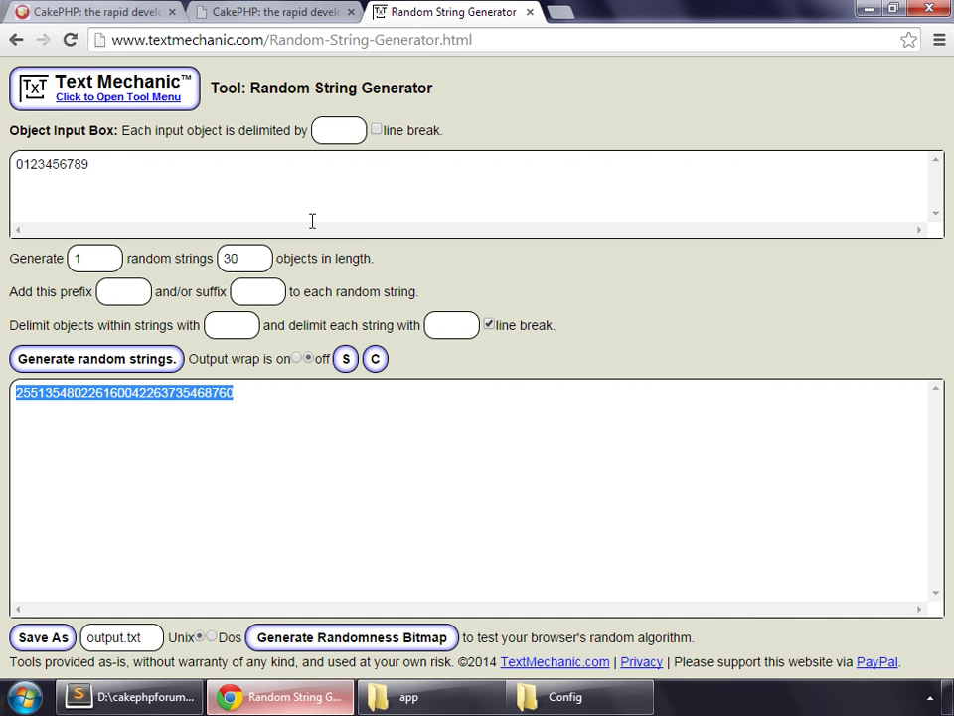
left_click(203, 12)
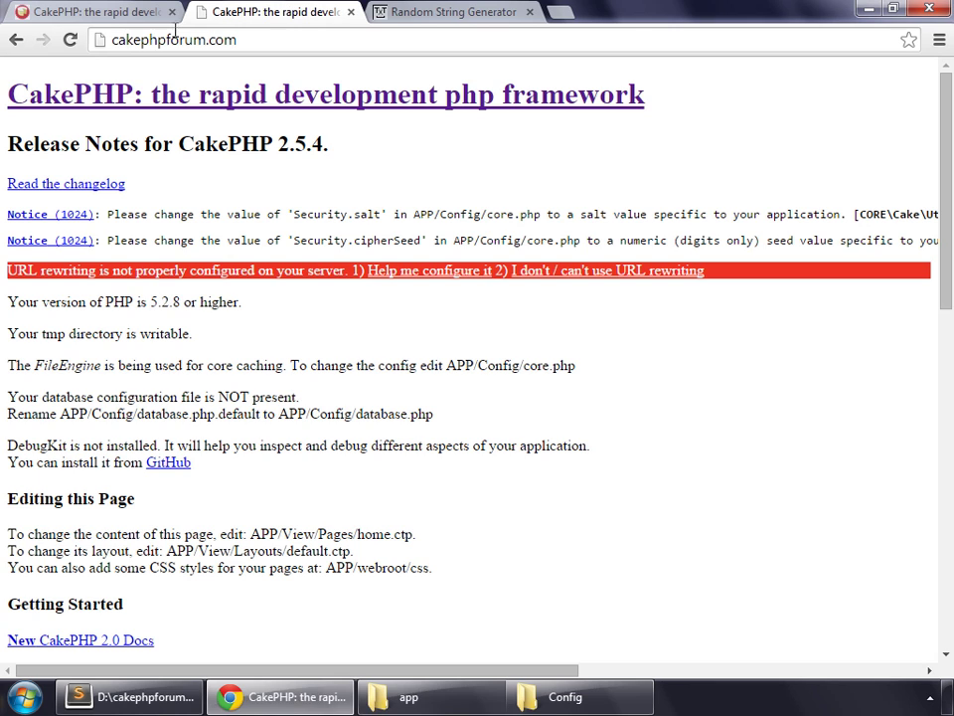
left_click(71, 39)
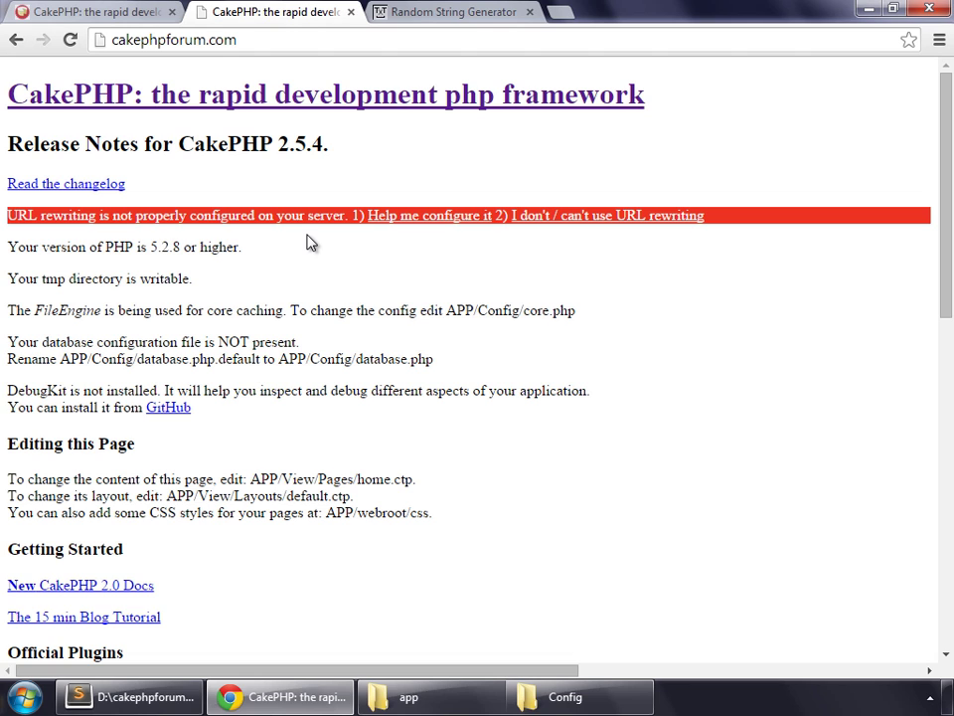
Step: Switch to Windows Explorer, go to C:\wamp\bin\apache\apache2.4.9\conf, and open httpd.conf in Sublime Text
left_click(400, 696)
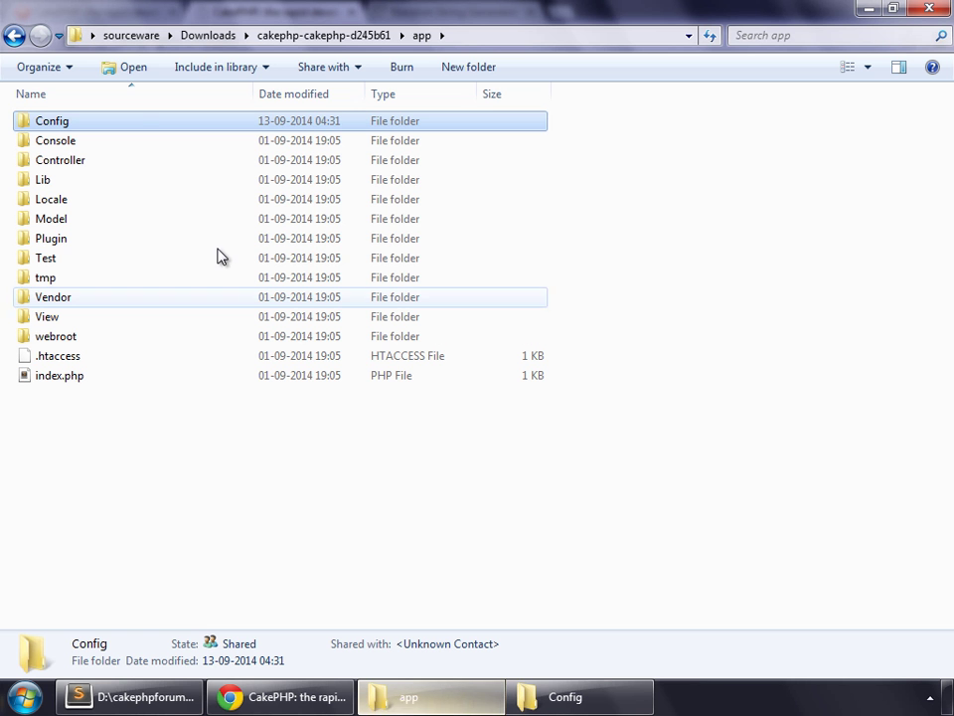
left_click(93, 36)
left_click(154, 149)
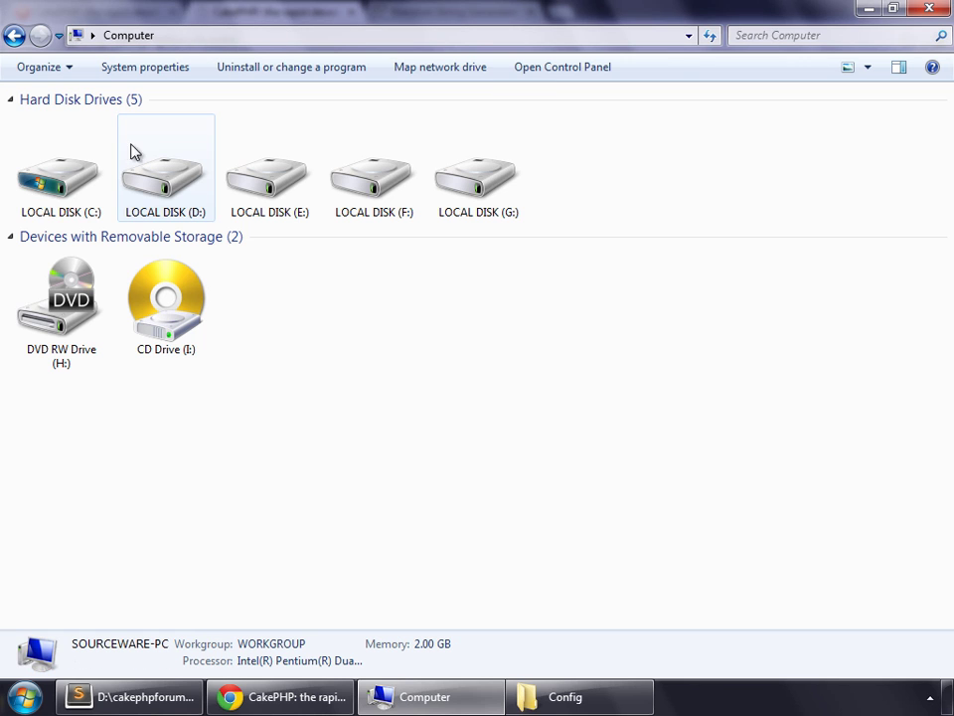
double_click(59, 163)
double_click(51, 180)
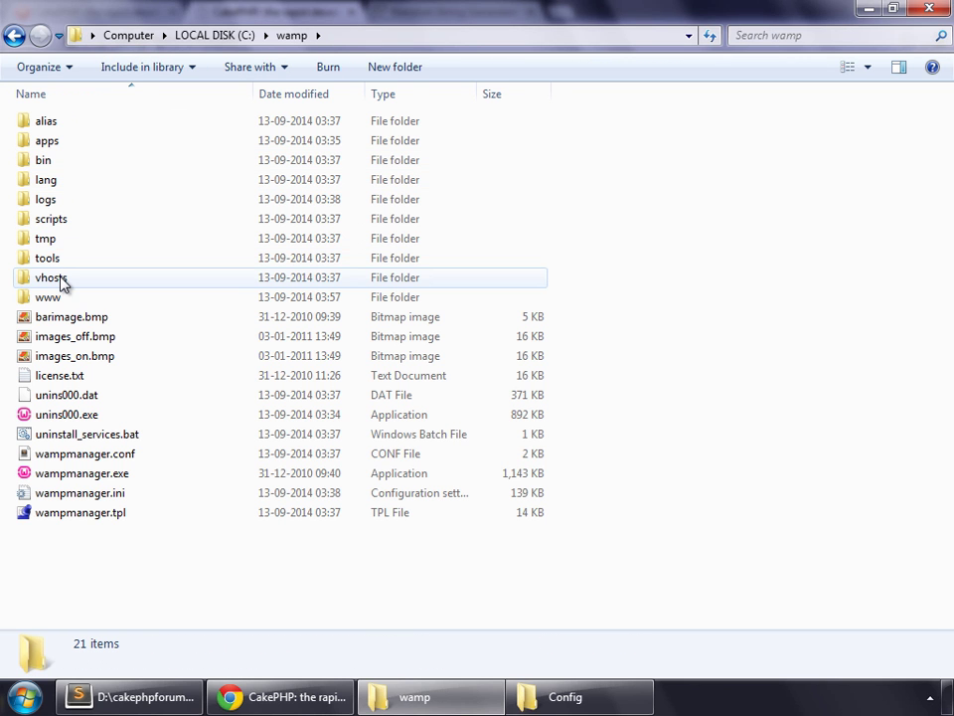
double_click(58, 162)
double_click(84, 123)
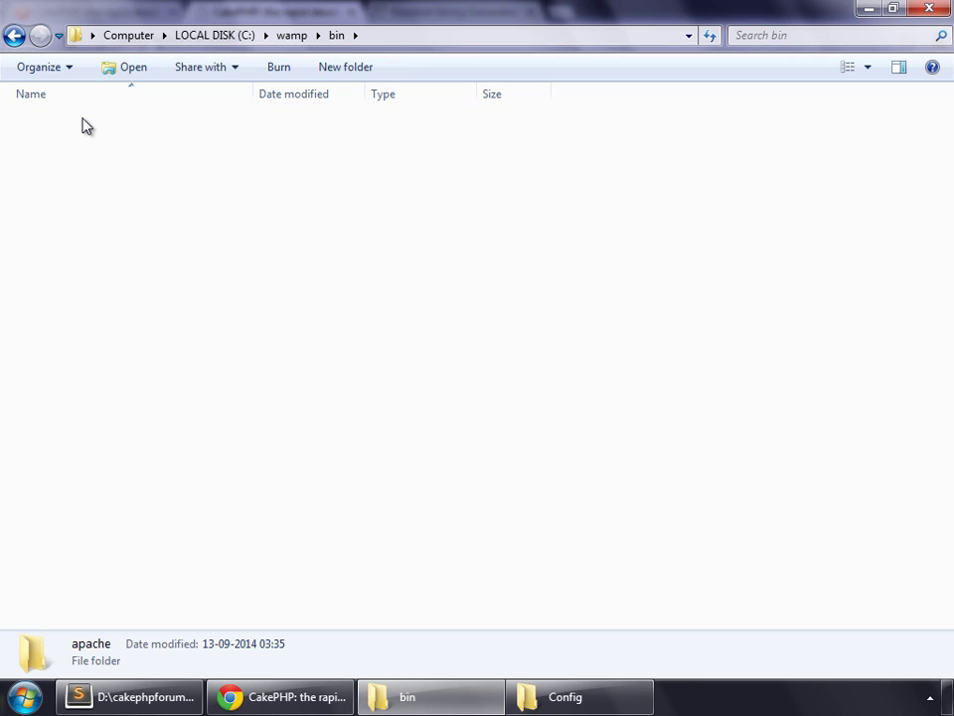
double_click(82, 123)
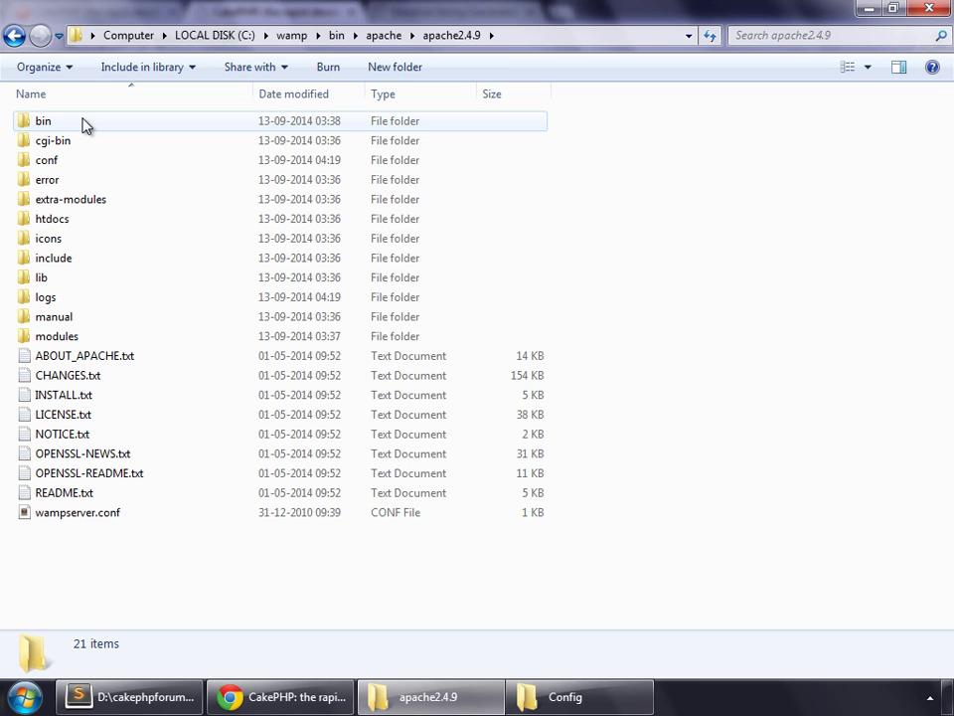
double_click(77, 159)
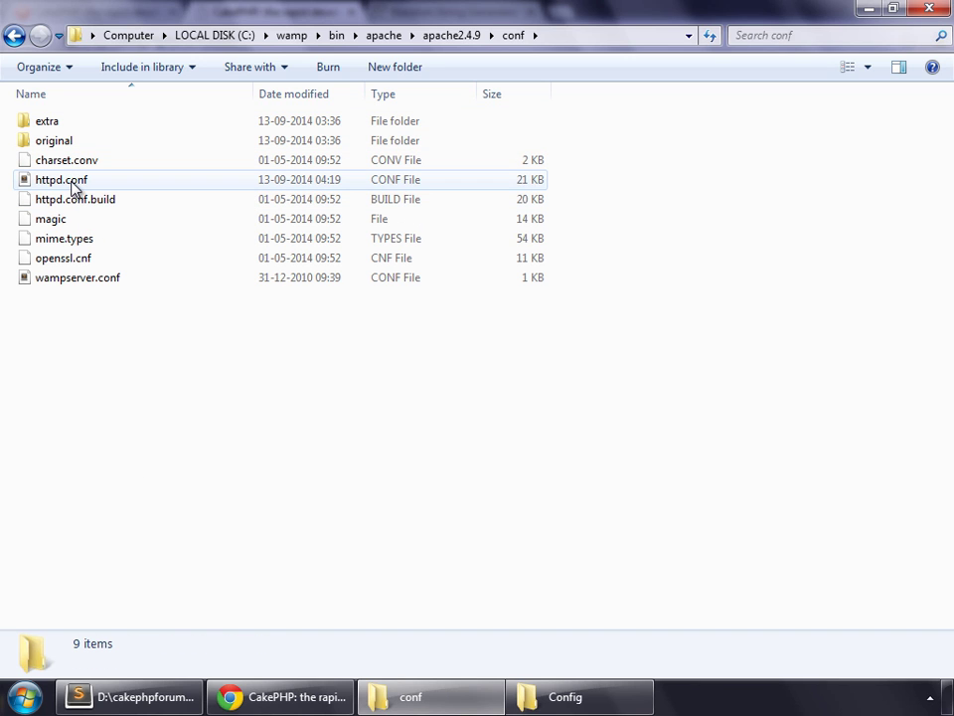
double_click(62, 180)
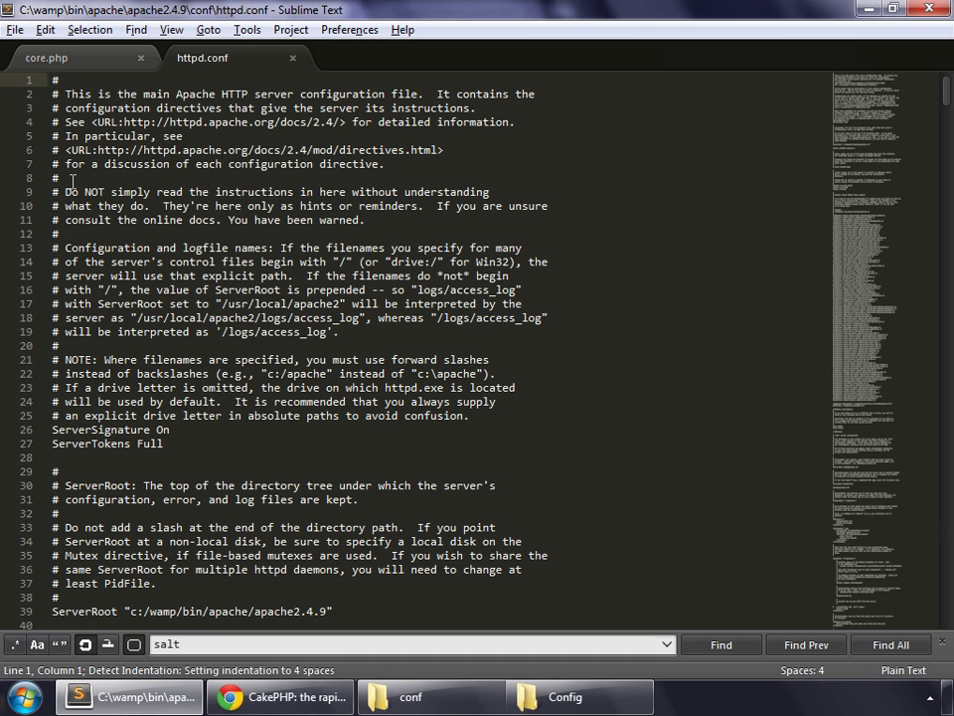
Step: Find rewrite_module in httpd.conf and uncomment its LoadModule line
key("ctrl+f")
type("rewrite_module")
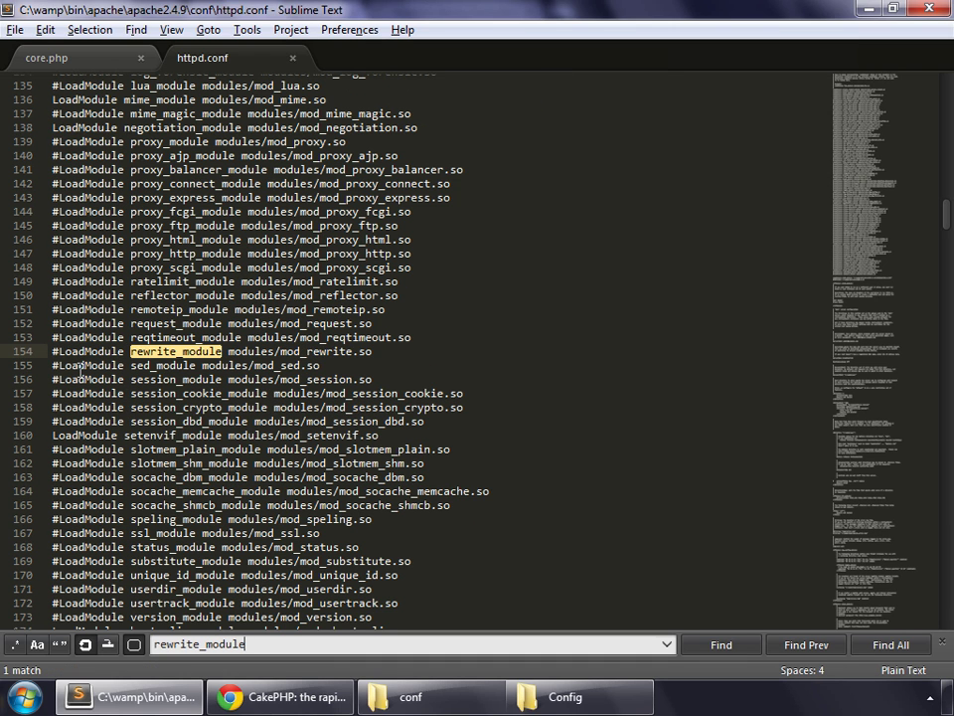
left_click(52, 351)
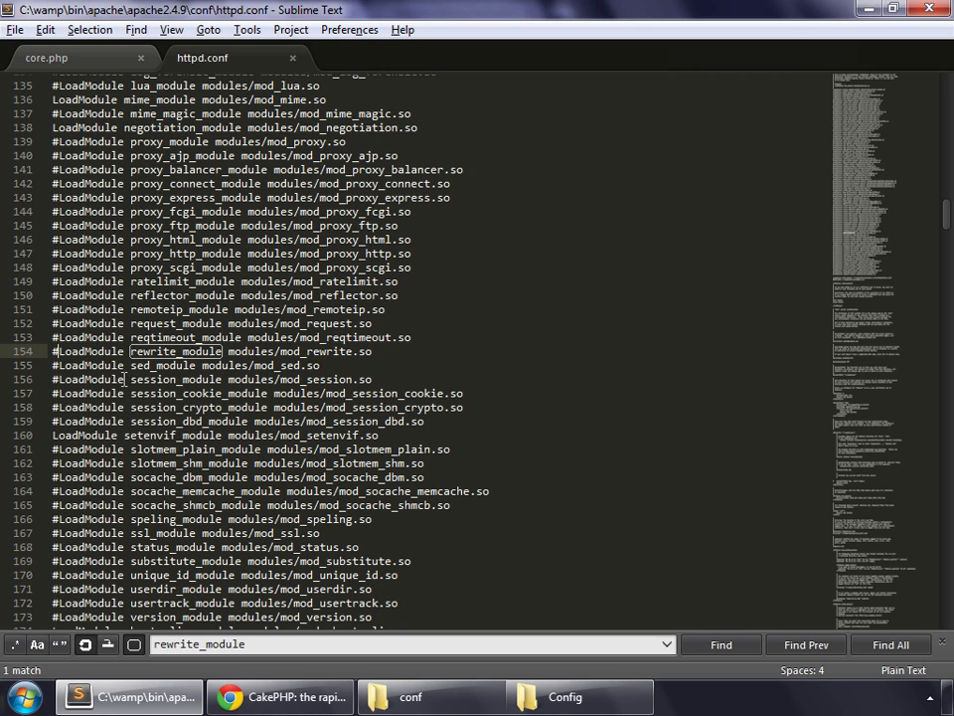
key("Escape")
key("Delete")
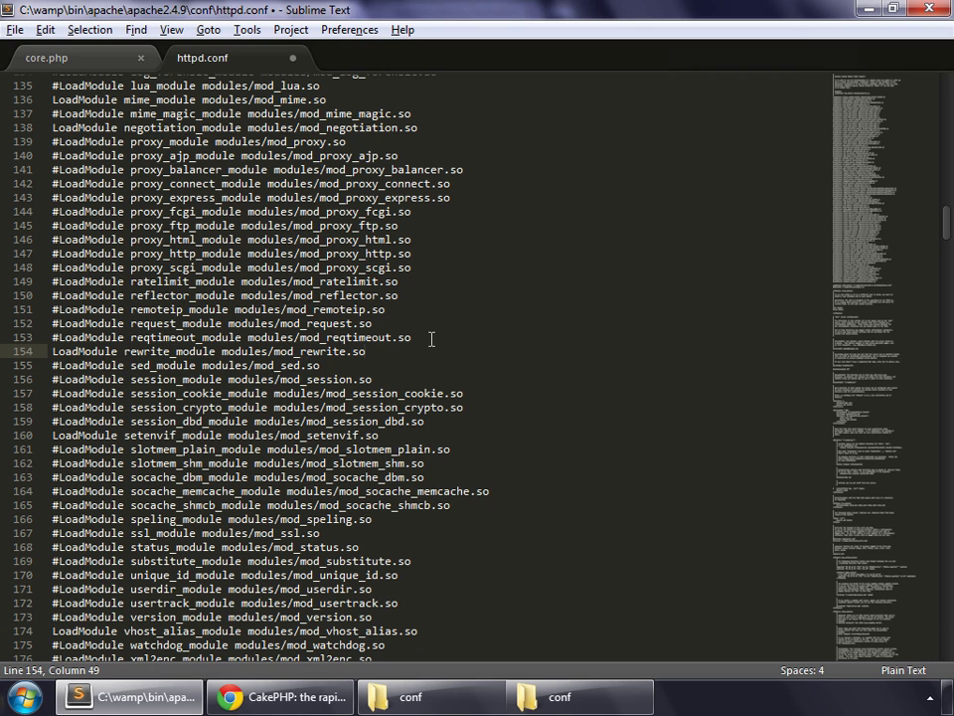
left_click(432, 337)
Step: Find the AllowOverride directive in the <Directory /> block, set it to all, and save httpd.conf
key("ctrl+f")
type("rewri")
type("allow")
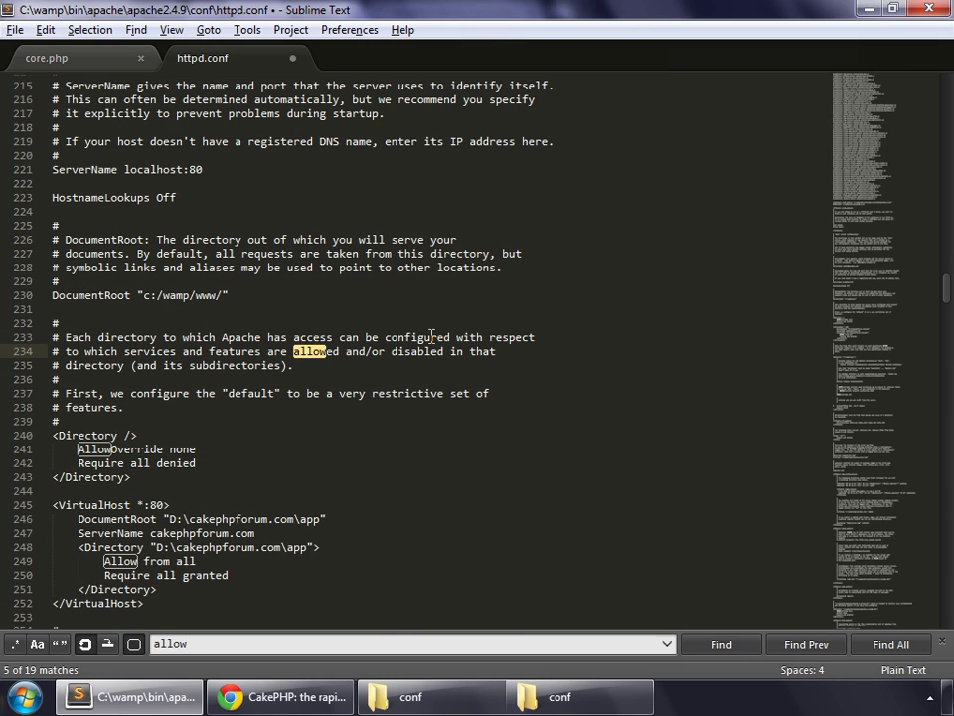
type("over")
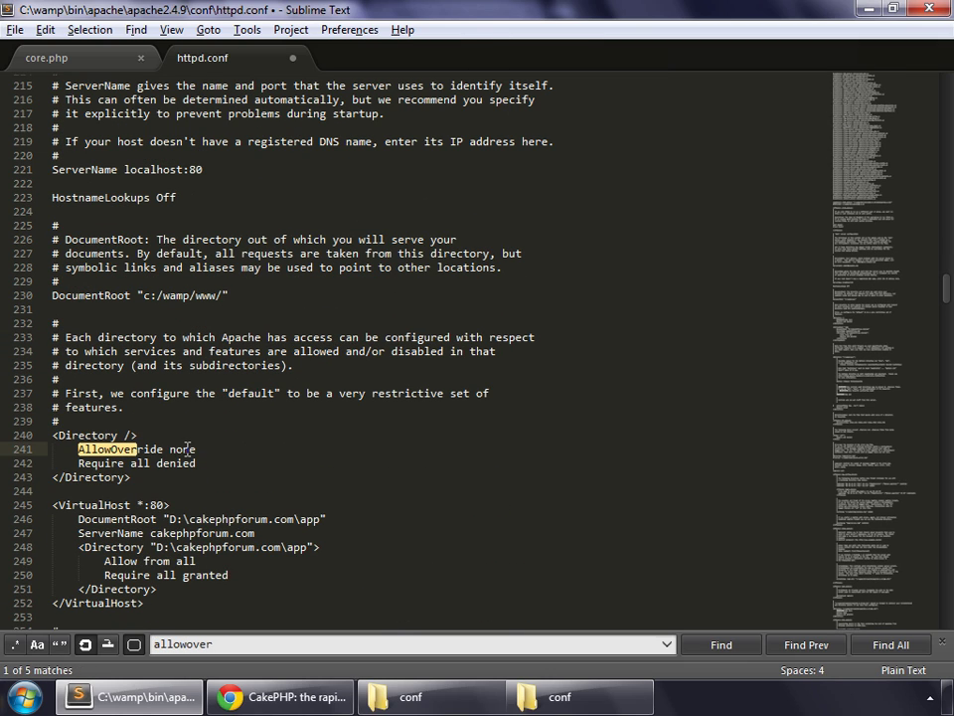
double_click(185, 449)
type("all")
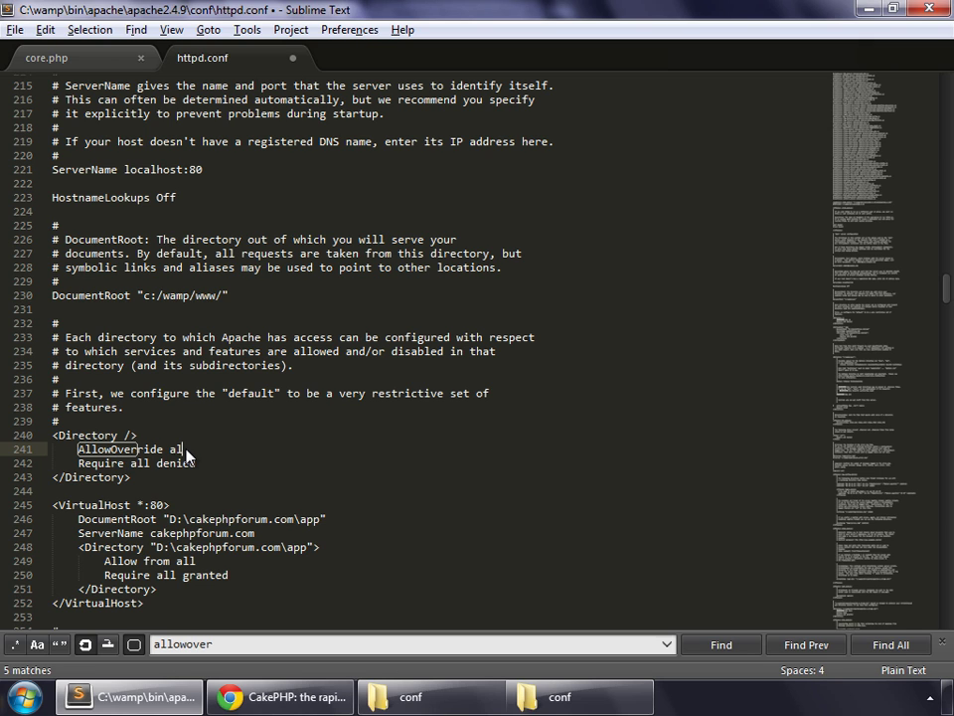
left_click(16, 29)
left_click(61, 173)
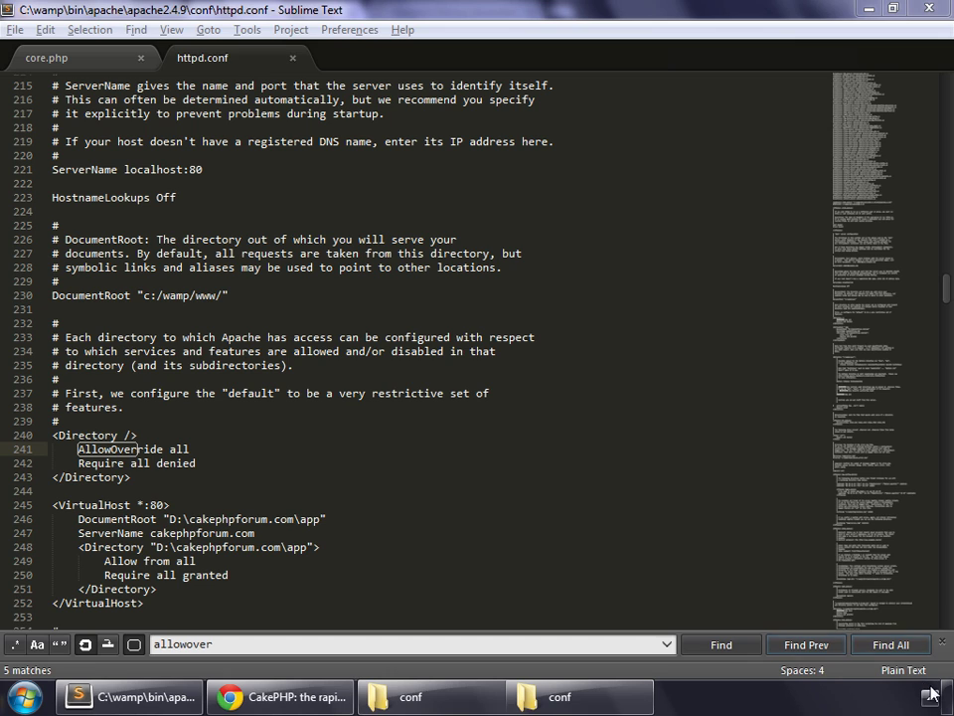
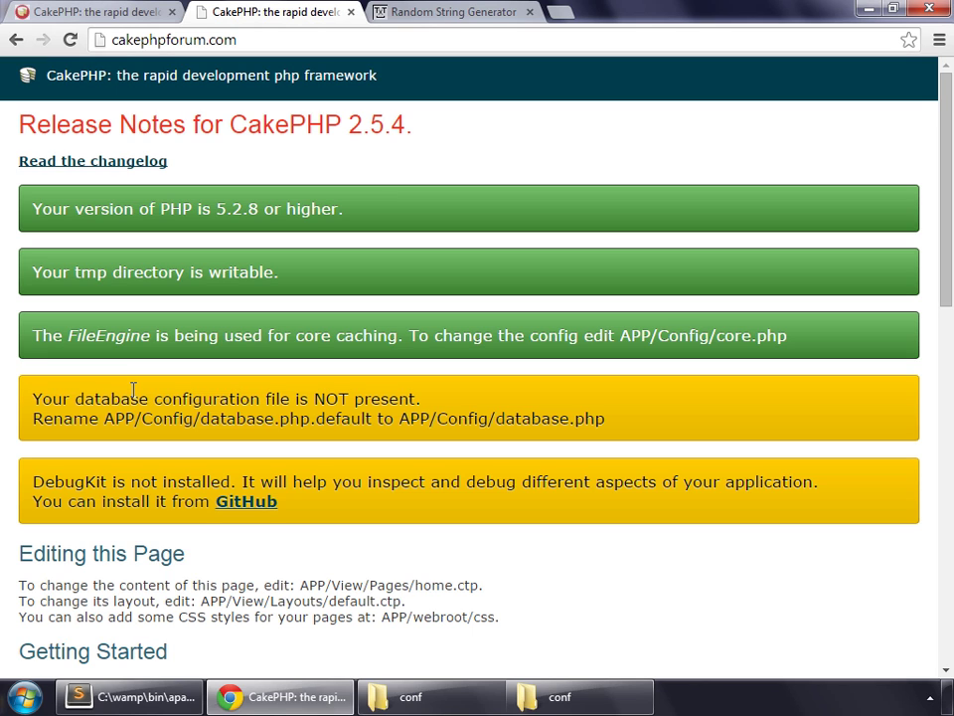
Step: In Chrome, load localhost/phpmyadmin in place of the Random String Generator page
left_click(452, 12)
left_click(401, 42)
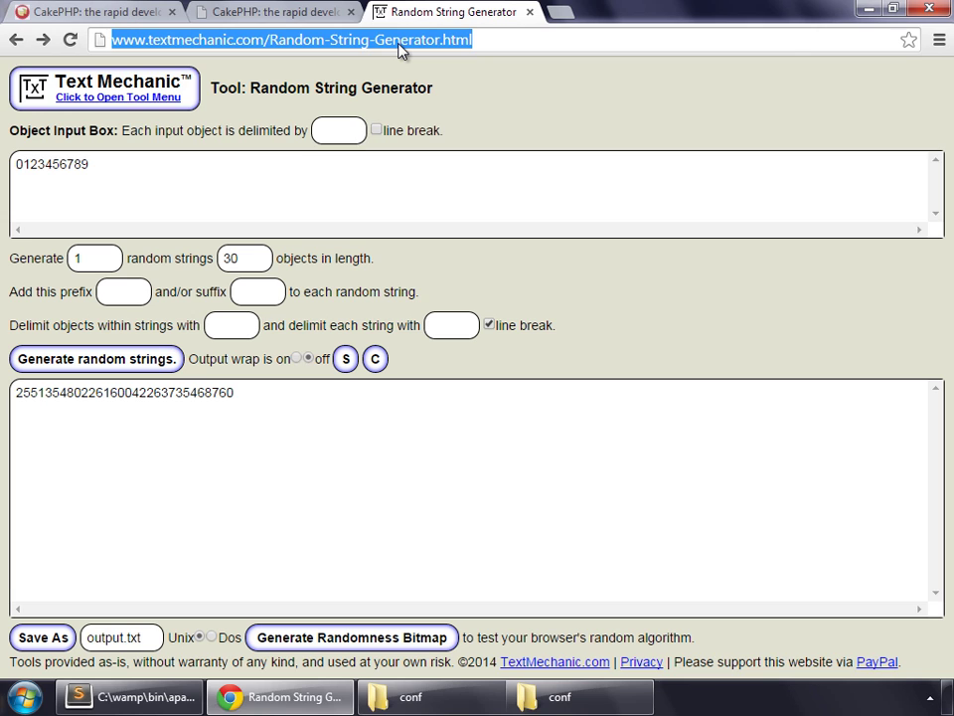
type("localhost/")
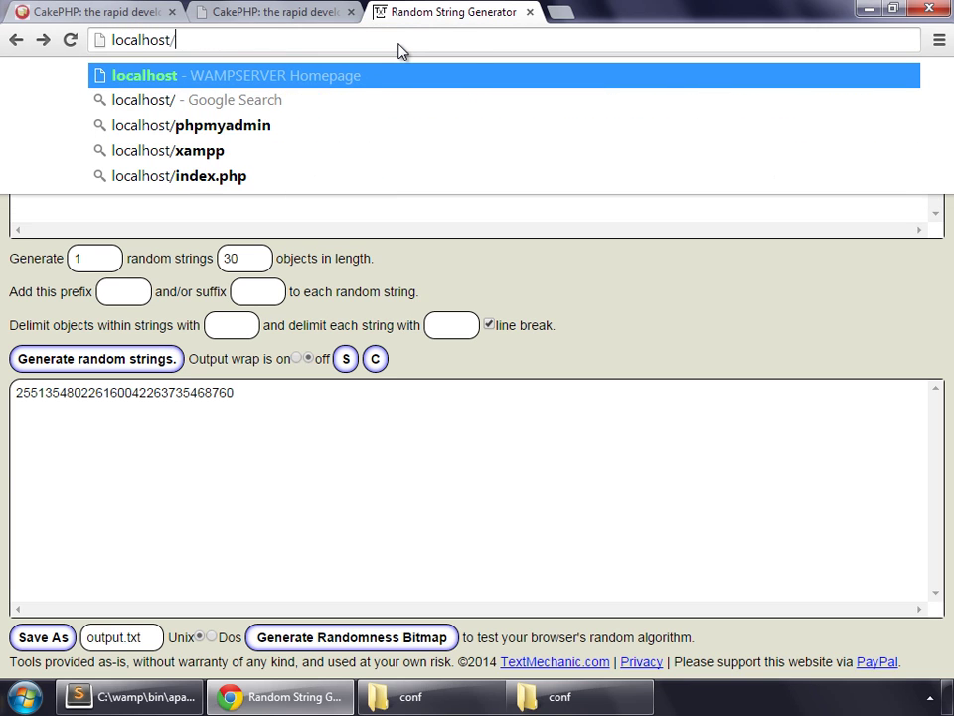
type("php")
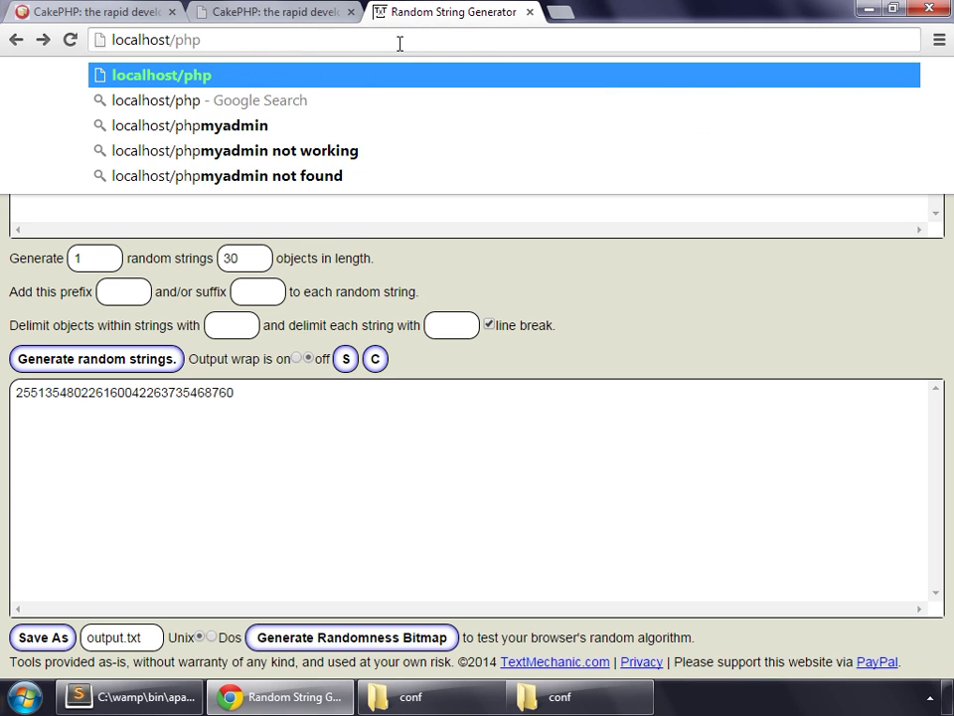
type("myad")
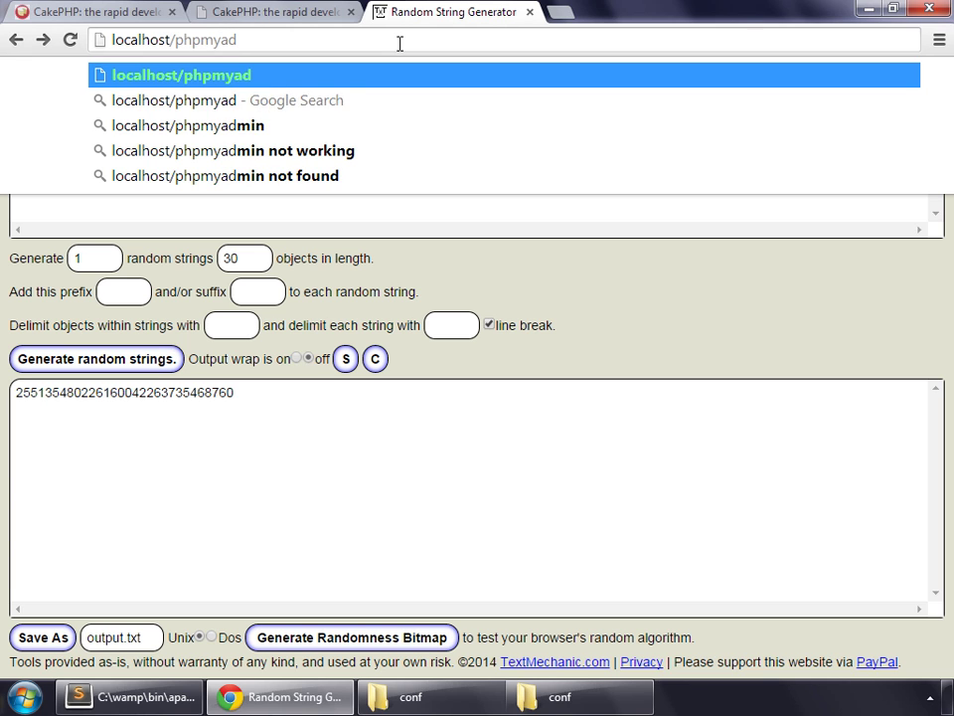
type("min")
key("Return")
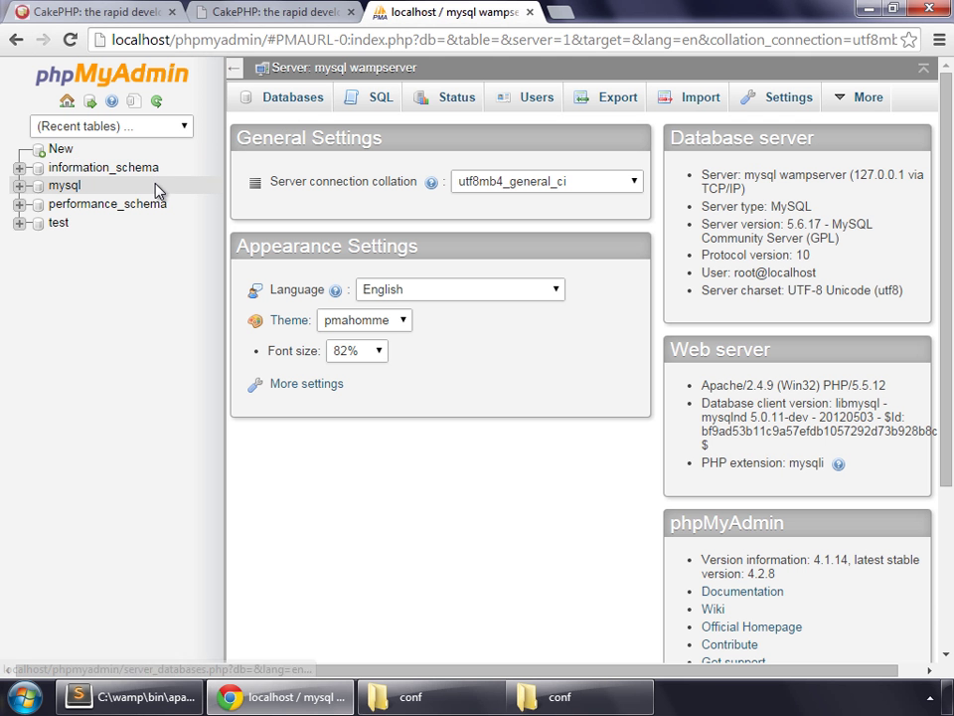
Step: Create a new database named forum in phpMyAdmin, leaving the collation unselected
left_click(62, 151)
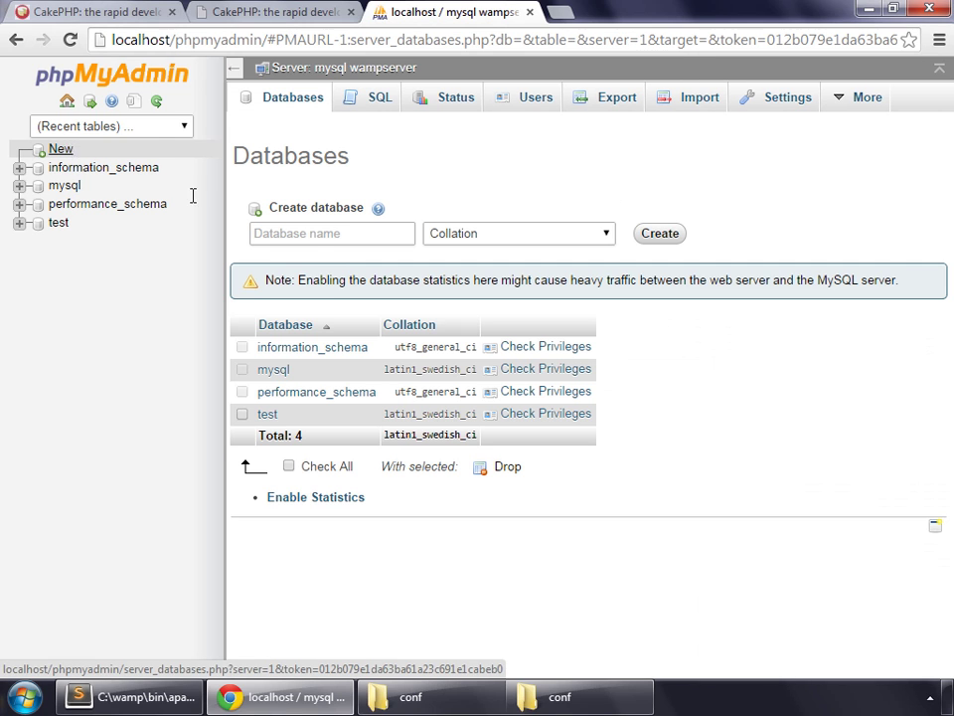
left_click(337, 236)
type("forum")
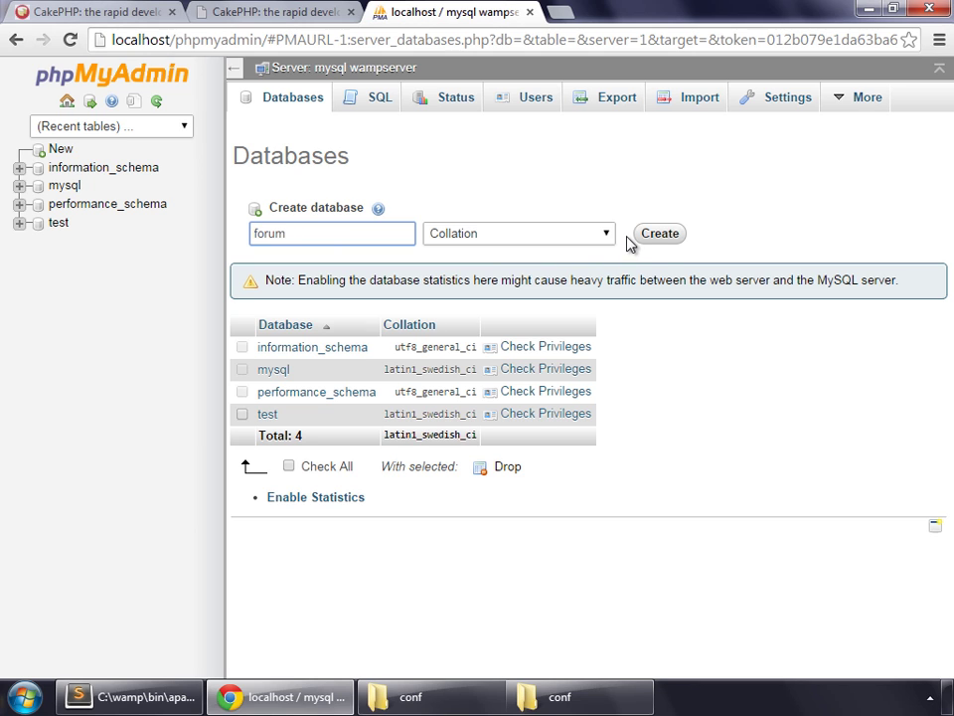
left_click(661, 239)
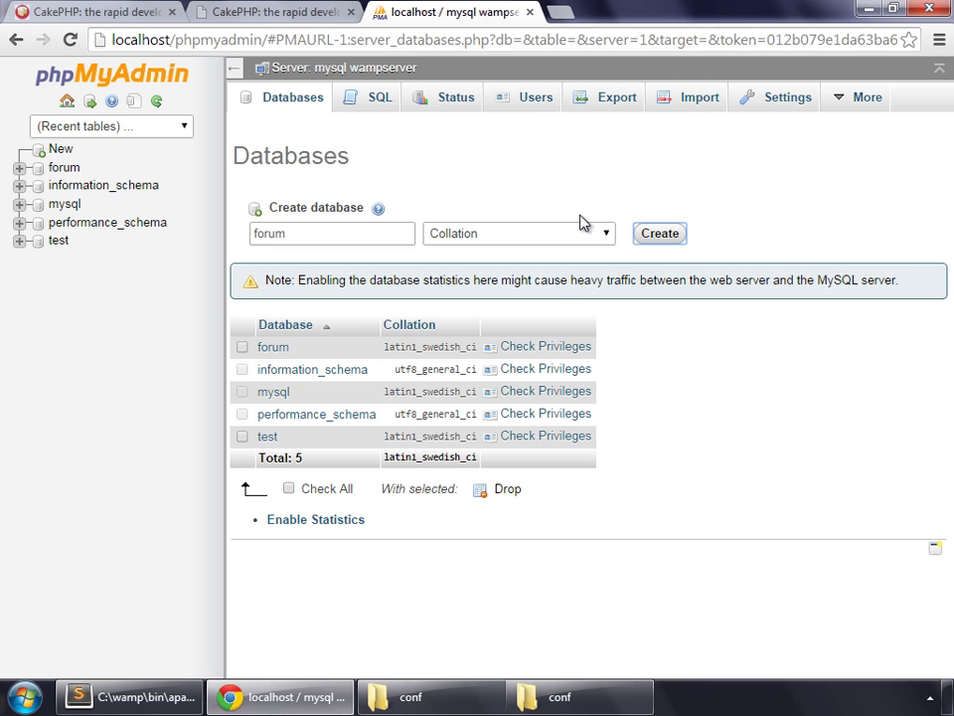
Step: Check the database notice on the cakephpforum.com page, and open D:\cakephpforum.com\app\Config in Windows Explorer
left_click(270, 12)
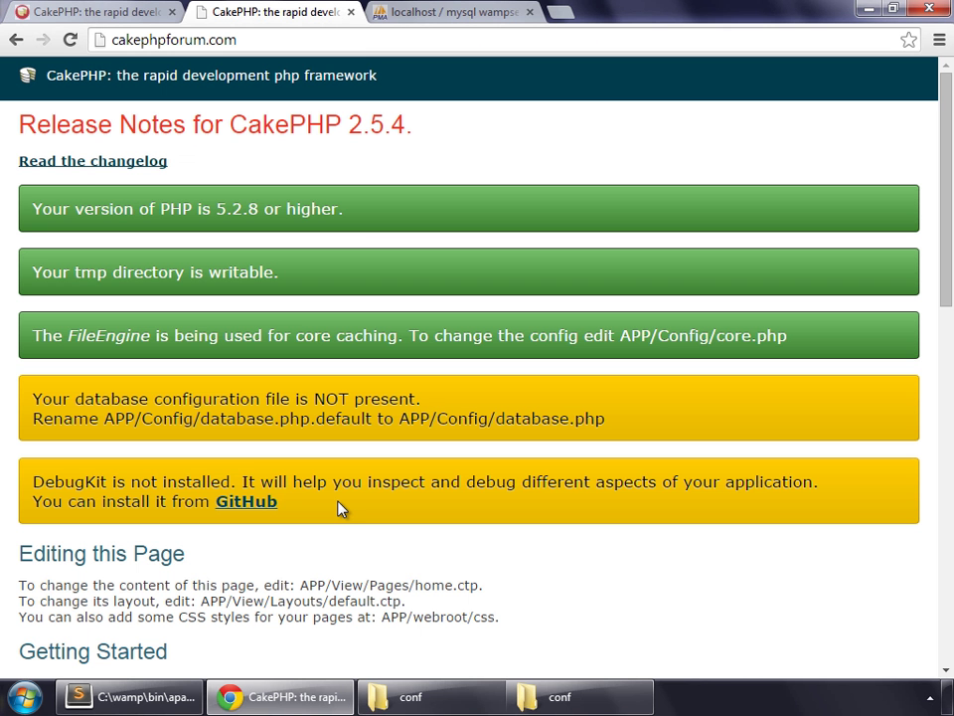
left_click(456, 697)
left_click(129, 35)
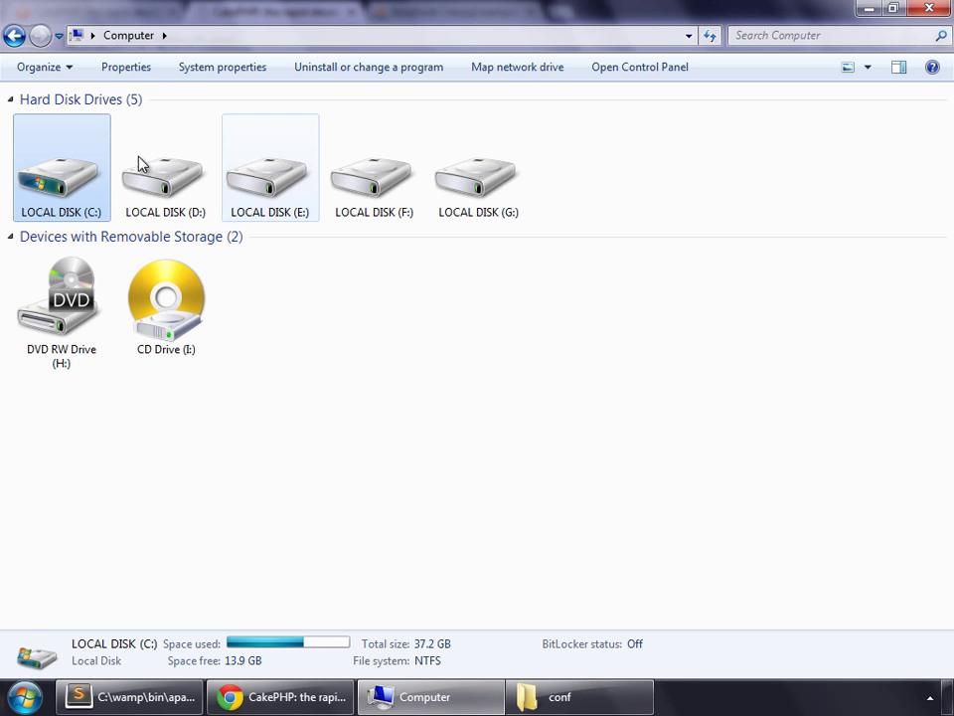
double_click(128, 177)
left_click(90, 122)
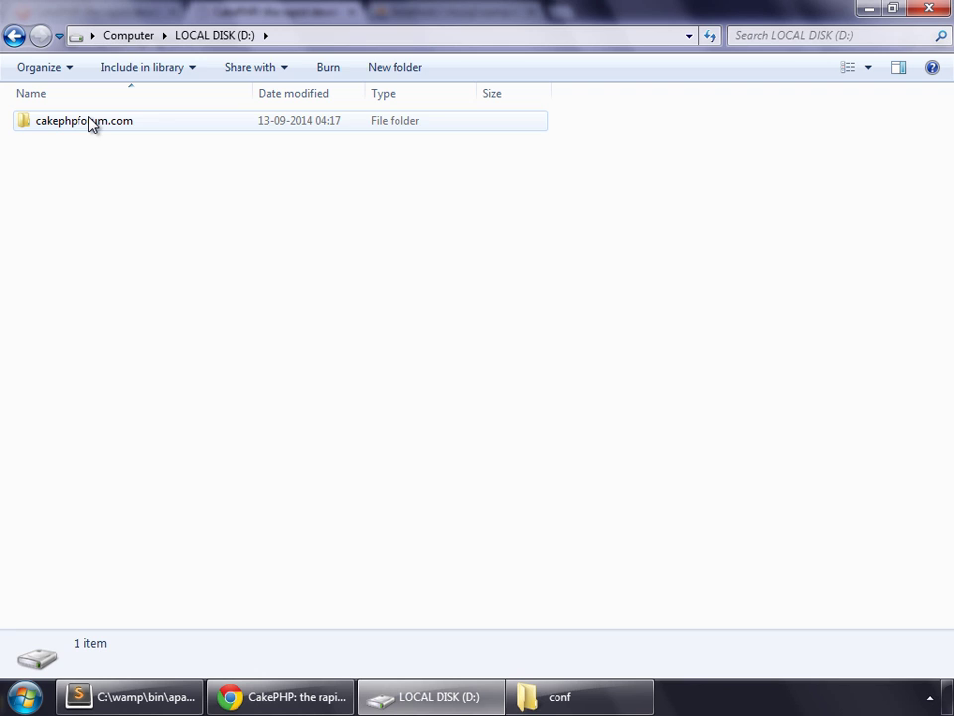
double_click(90, 123)
double_click(66, 125)
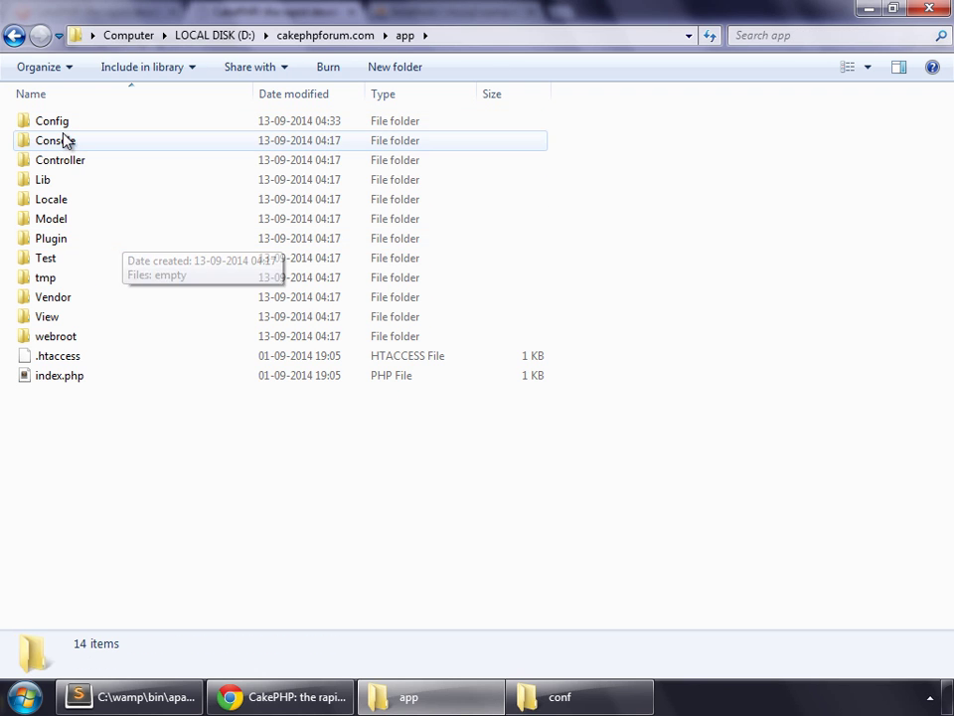
left_click(62, 131)
double_click(62, 130)
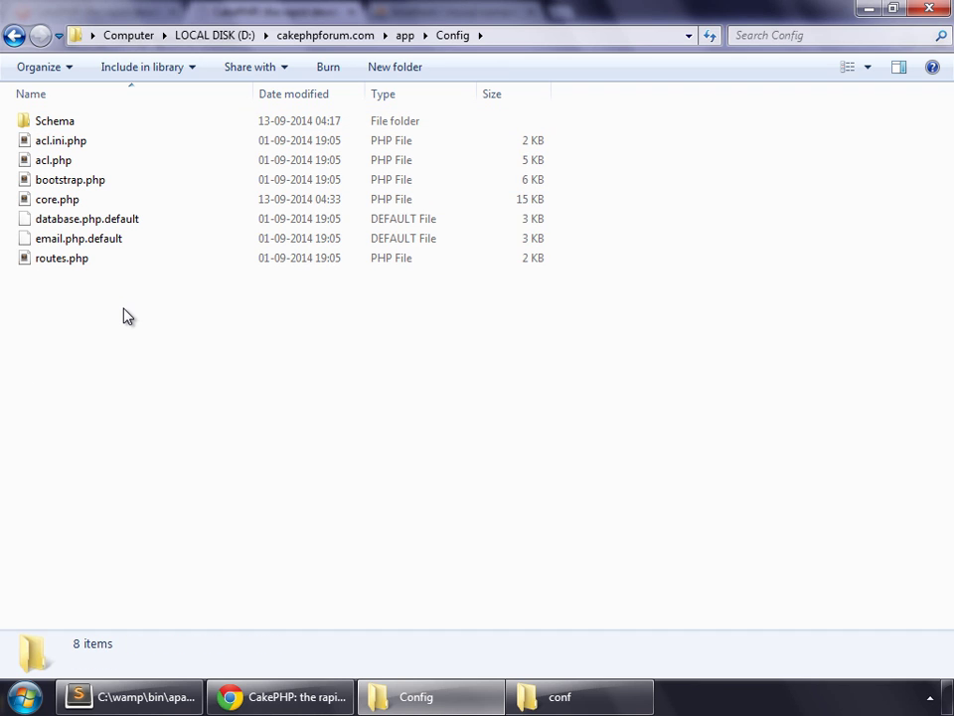
Step: Duplicate database.php.default within the Config folder
right_click(95, 224)
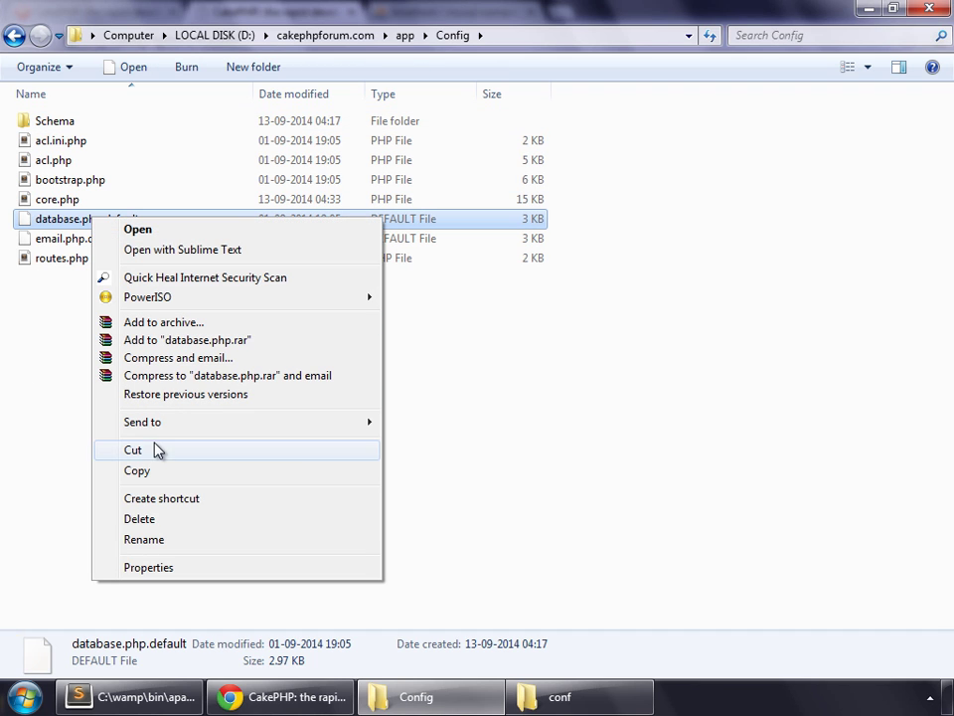
left_click(139, 470)
right_click(139, 487)
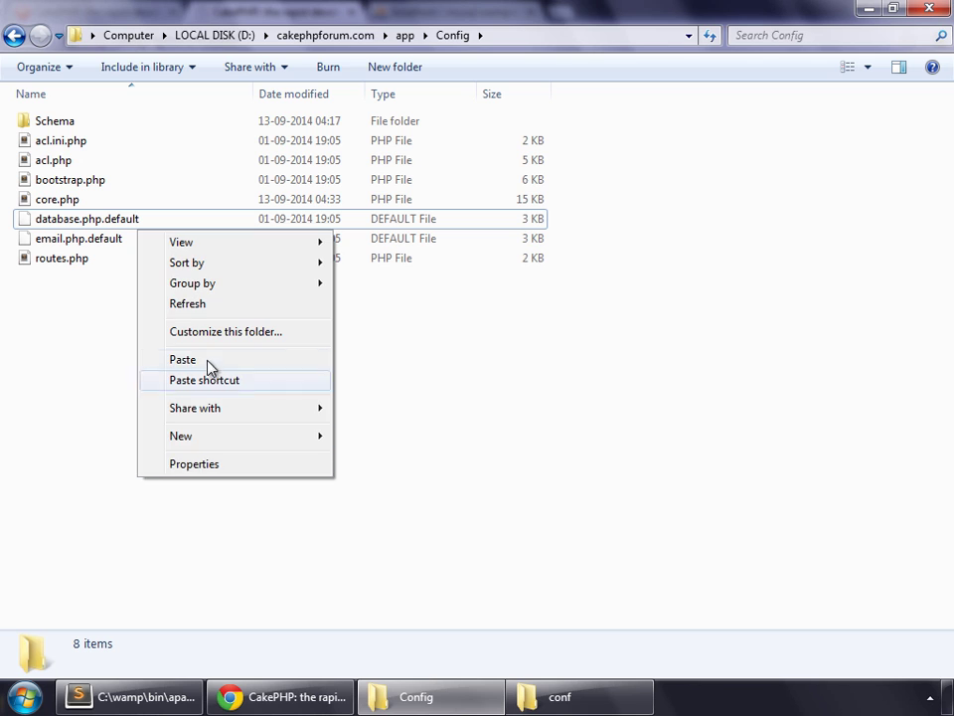
left_click(210, 365)
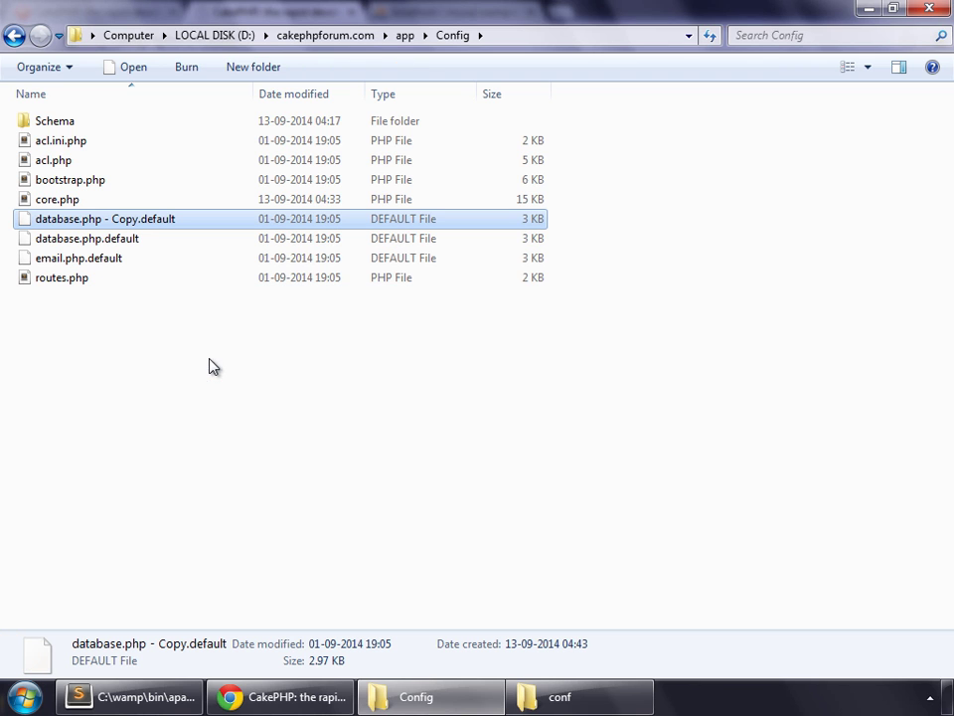
Step: Rename the copied default database file in the Config folder to database.php, accepting the extension change
right_click(144, 220)
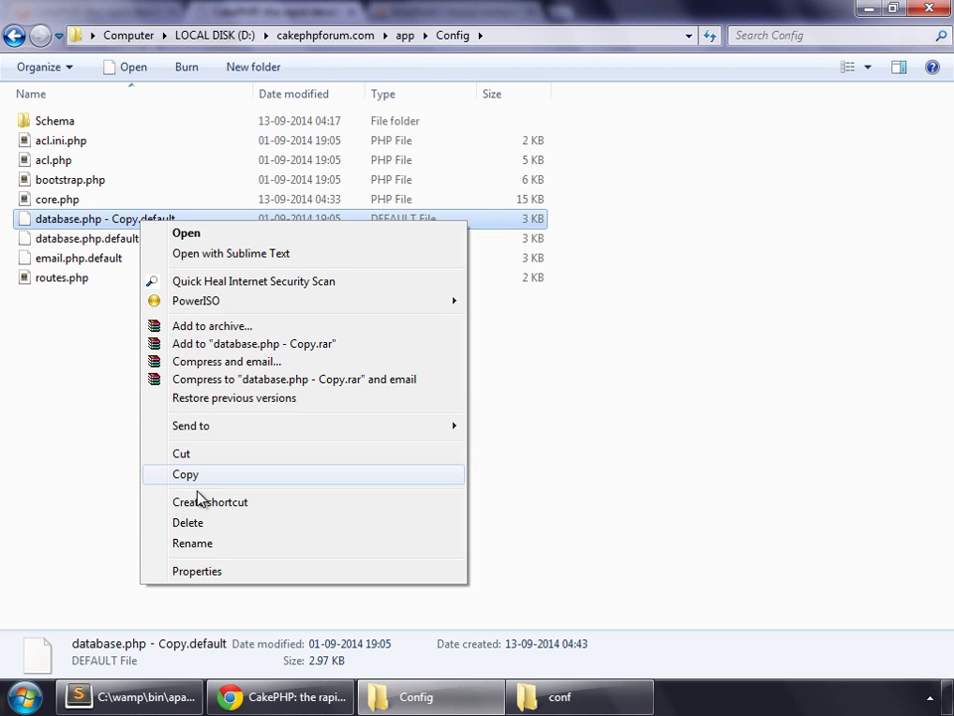
left_click(227, 545)
left_click_drag(126, 221, 103, 221)
left_click(139, 220)
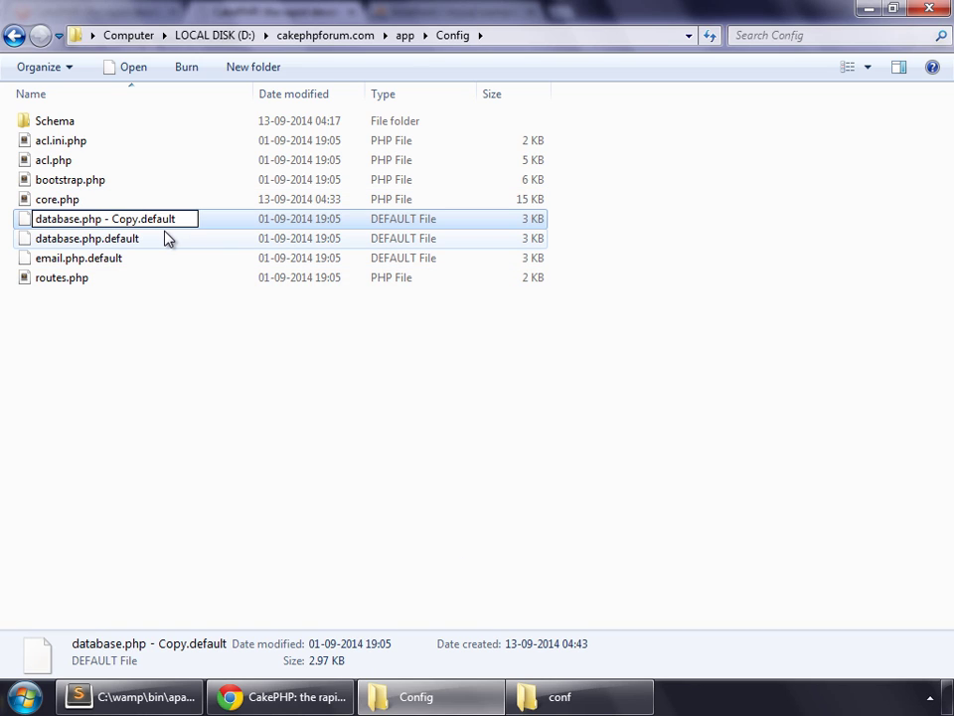
key("shift+End")
key("Delete")
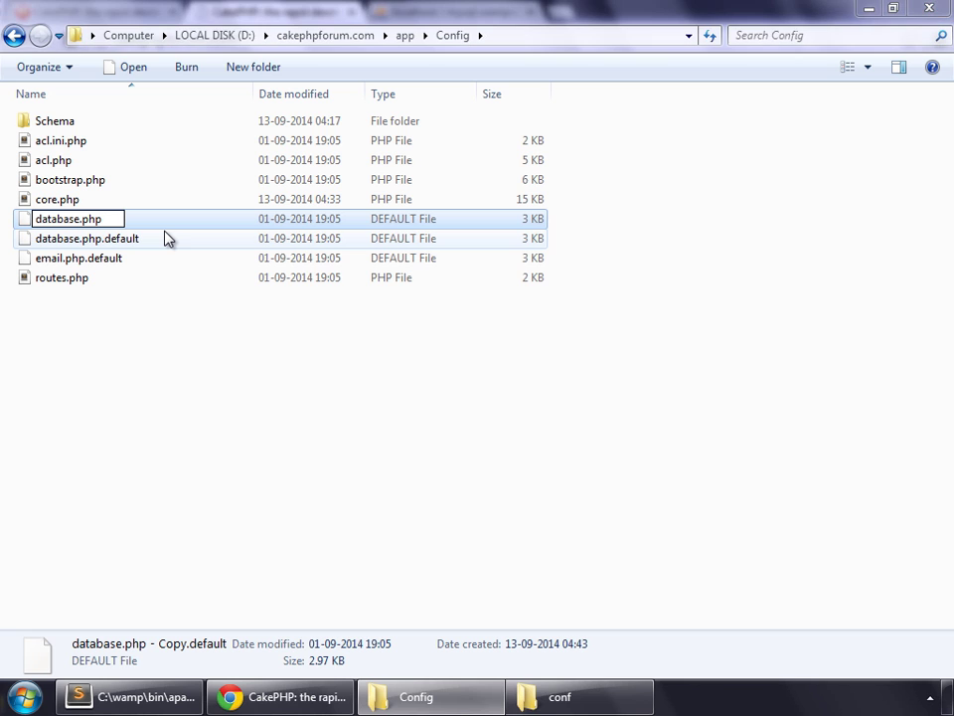
key("Return")
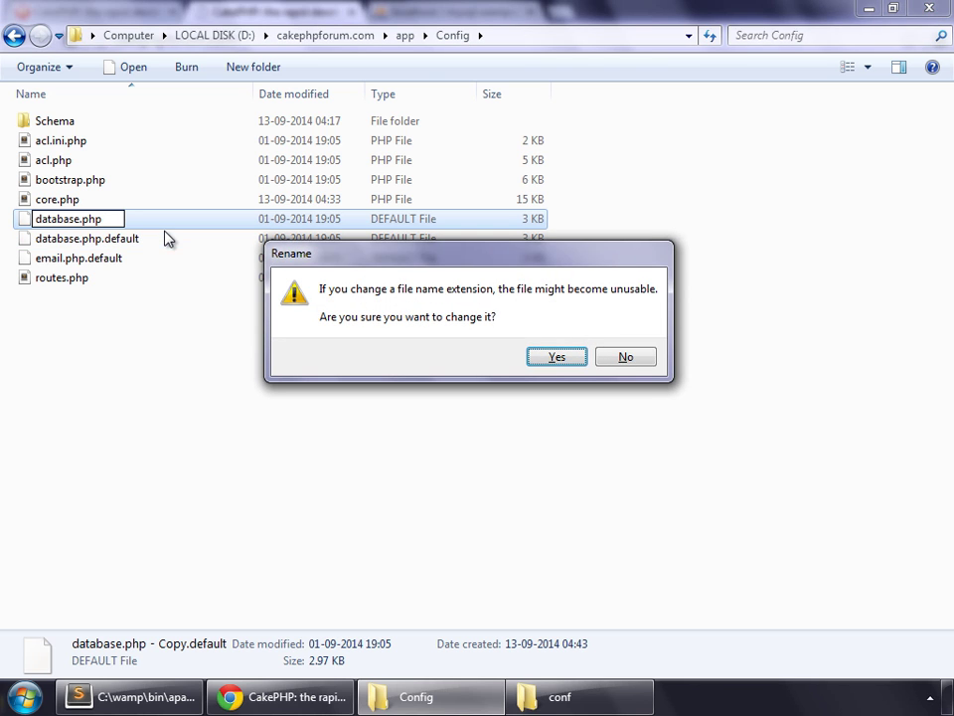
left_click(554, 358)
Step: Open database.php in Sublime Text, set the login of the $default connection to root, and save
double_click(64, 223)
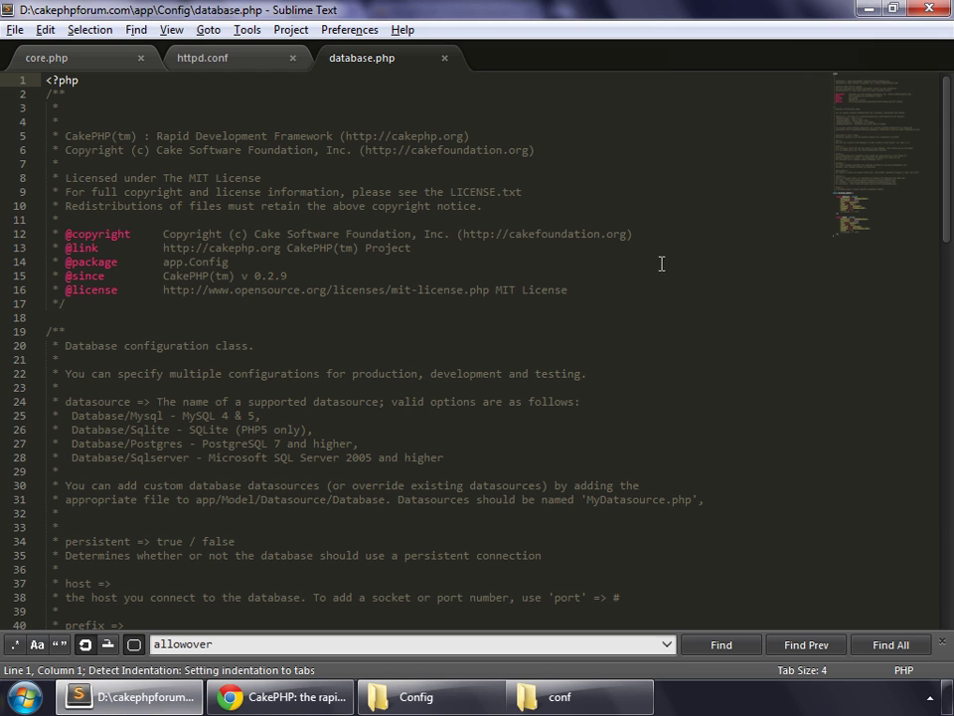
left_click_drag(895, 151, 891, 232)
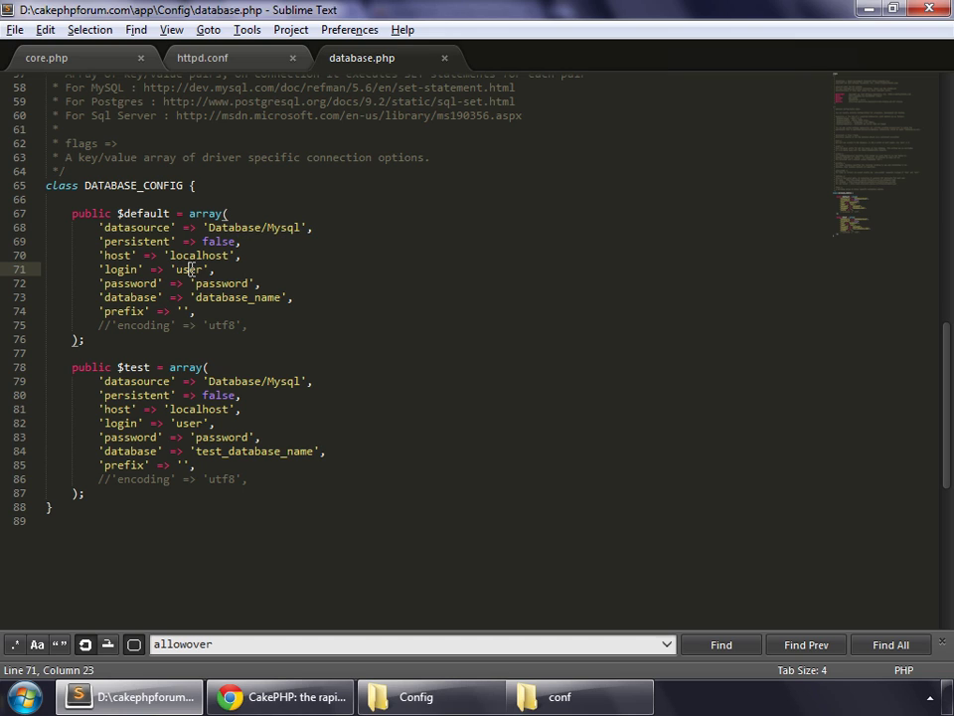
double_click(191, 269)
type("root")
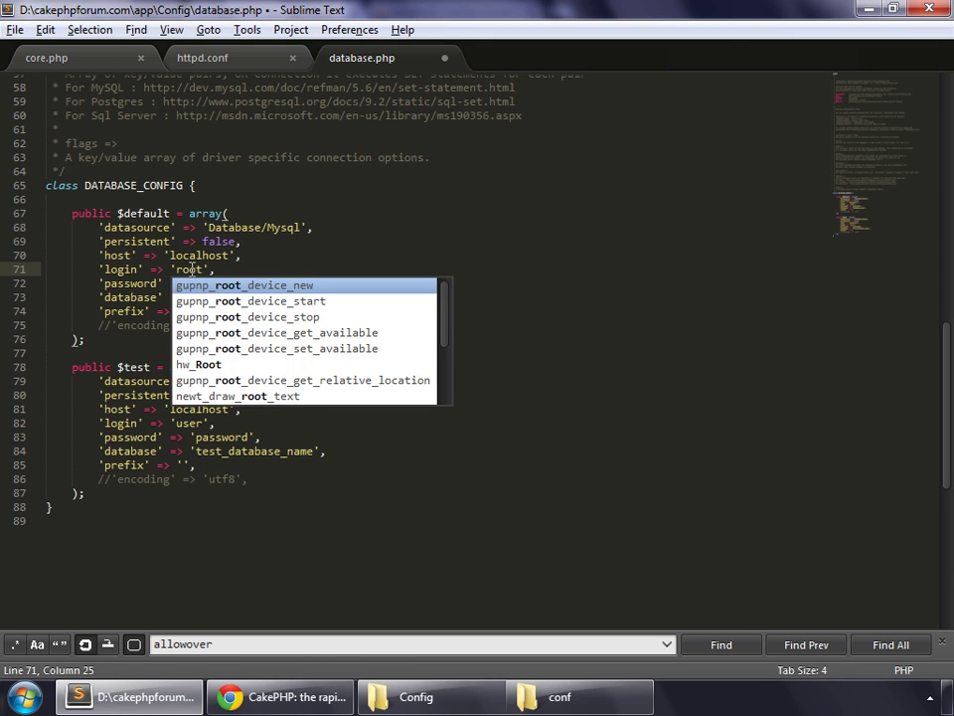
key("ctrl+s")
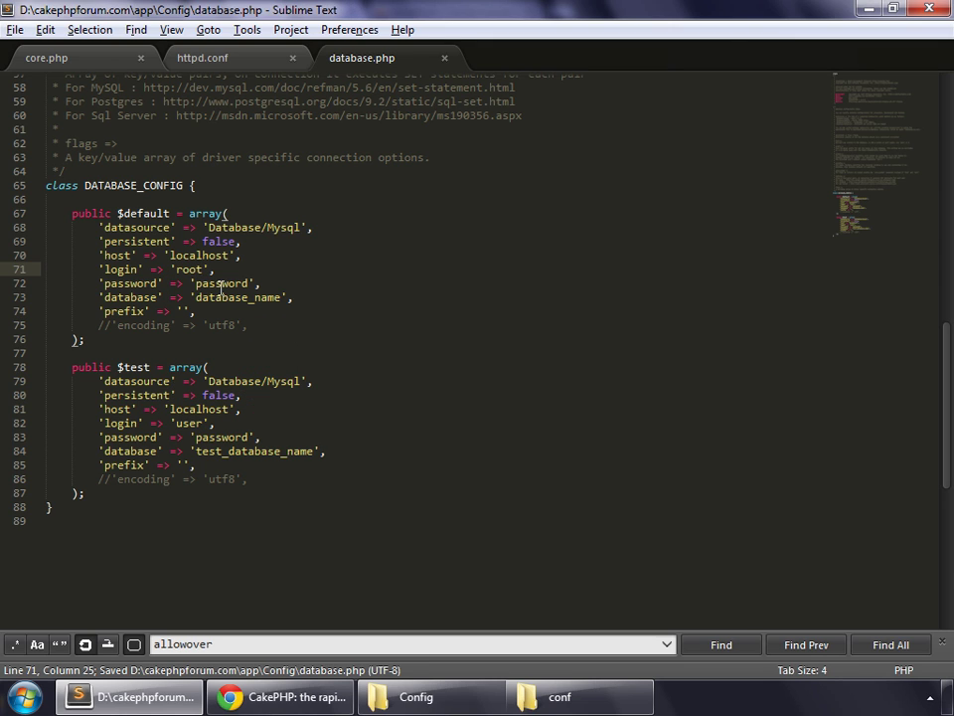
Step: Empty the $default connection's password, set its database to forum, and save database.php
double_click(221, 287)
key("BackSpace")
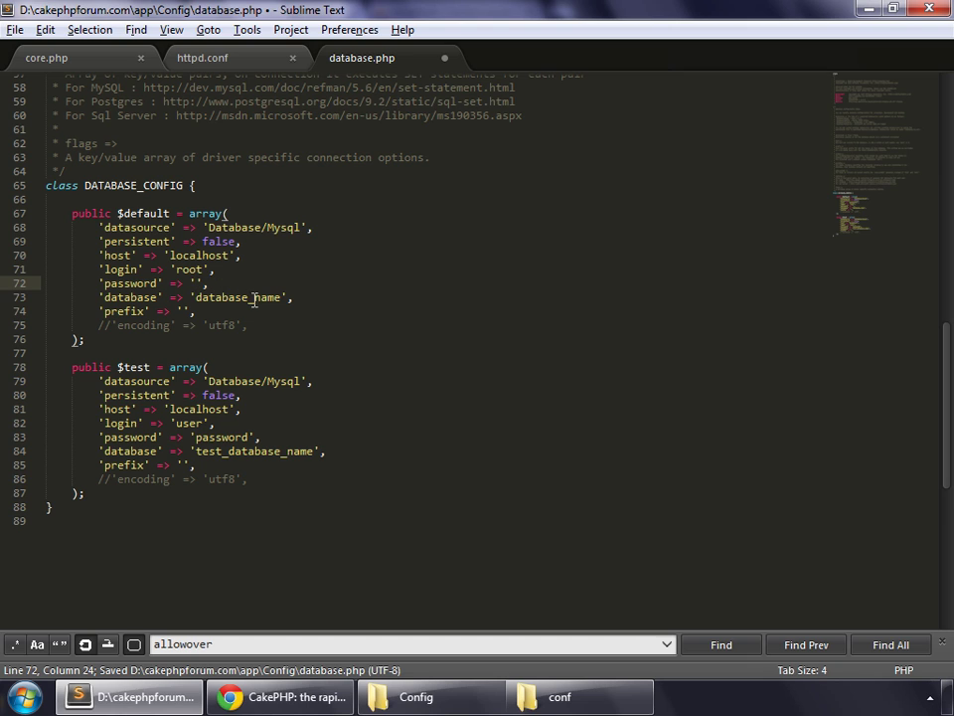
double_click(255, 298)
type("forum")
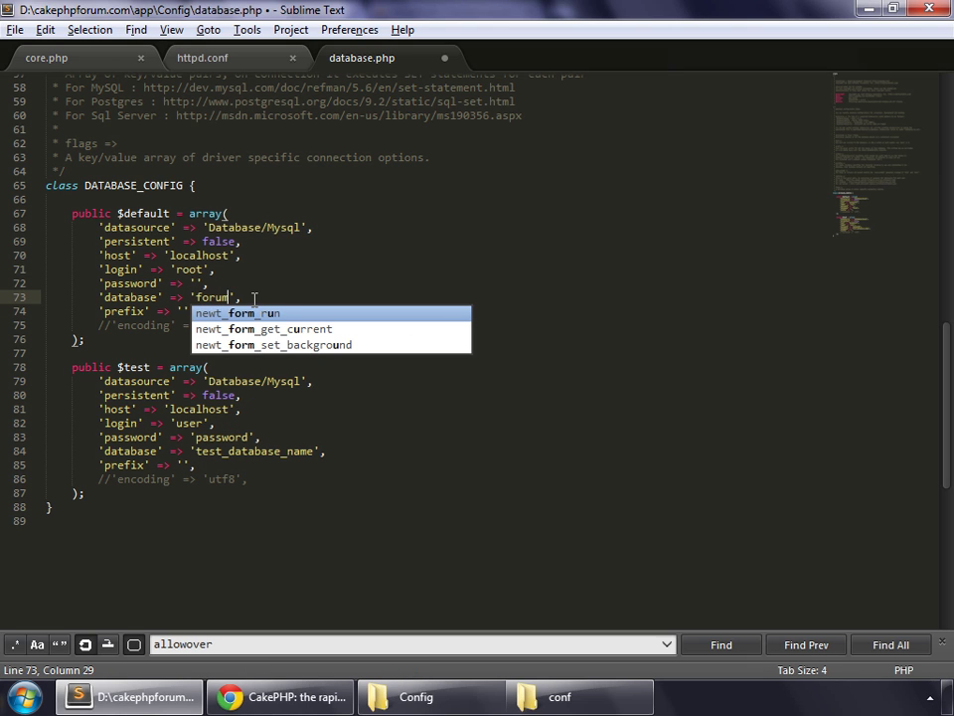
key("ctrl+s")
left_click(15, 30)
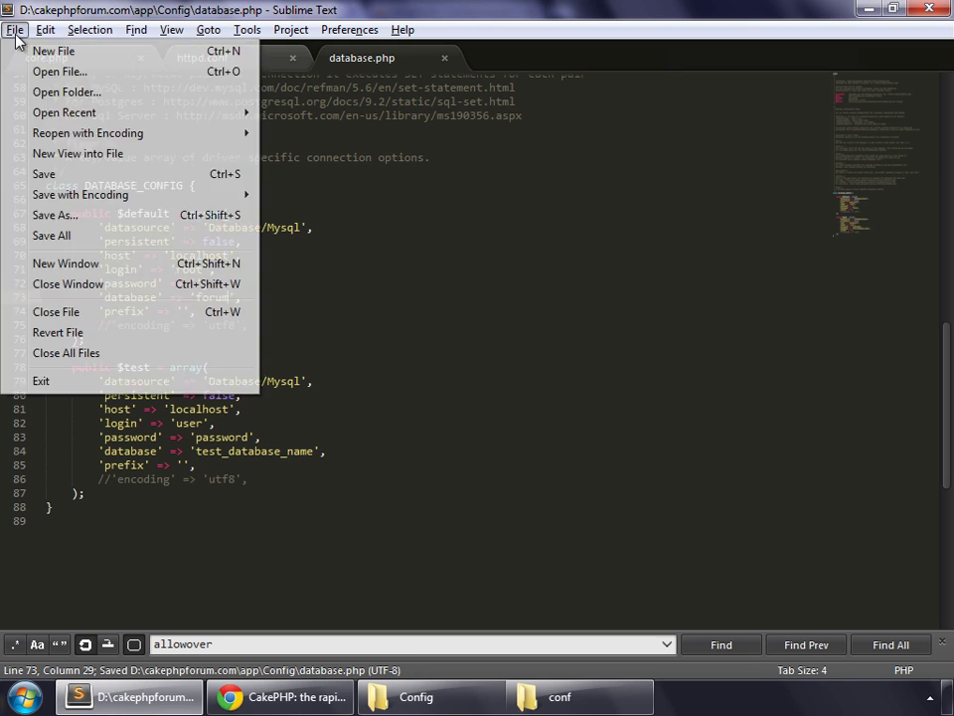
left_click(75, 176)
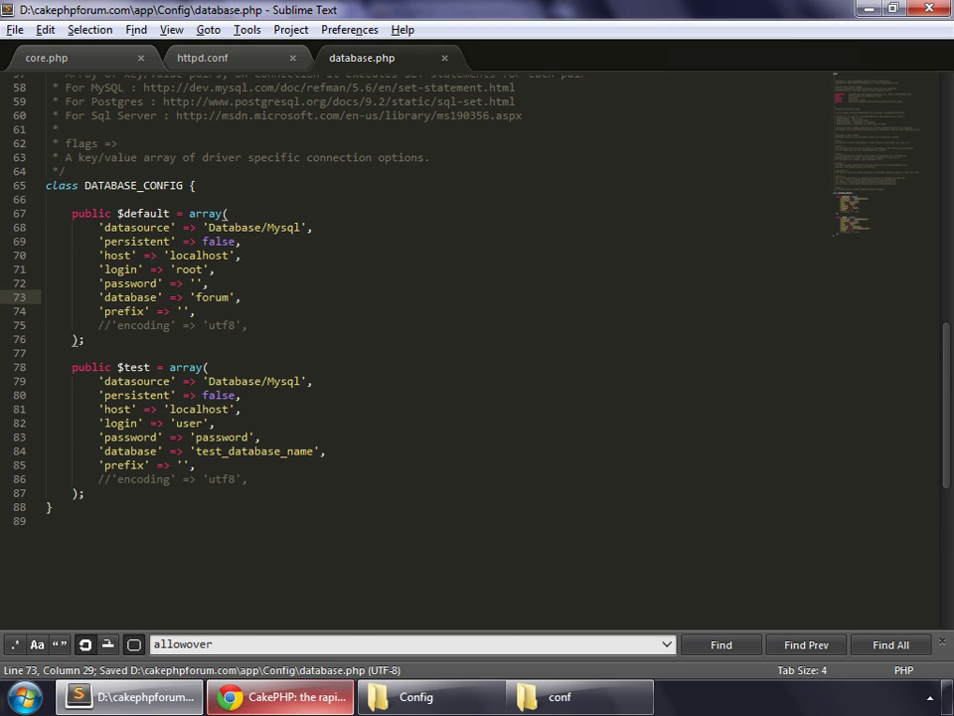
Step: In Chrome, reload the cakephpforum.com page and download DebugKit as a ZIP from its linked GitHub repository
left_click(314, 708)
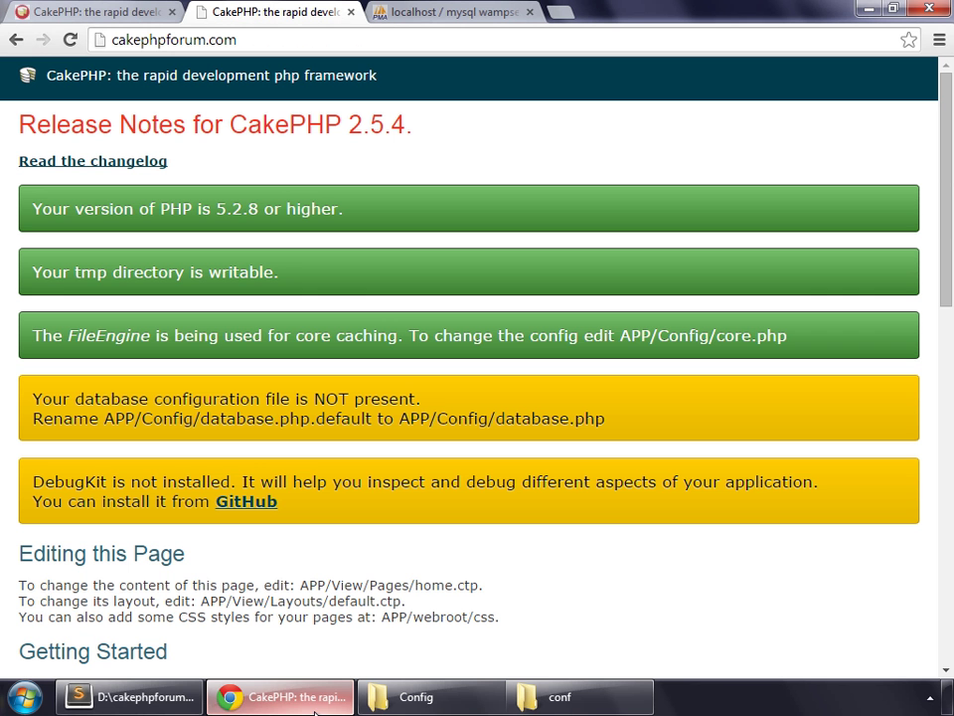
left_click(70, 44)
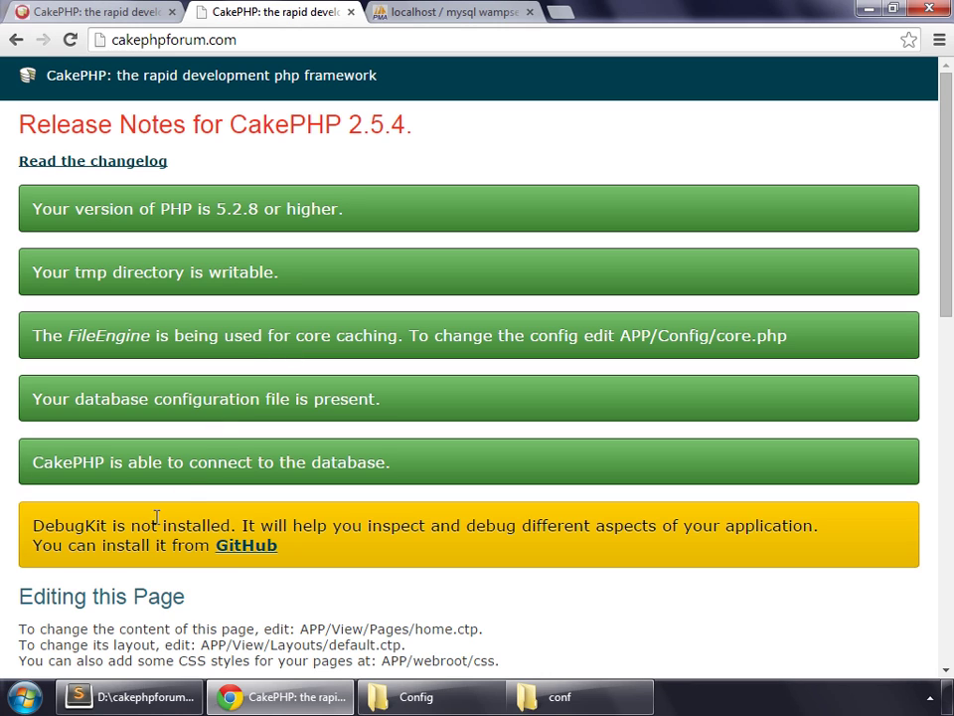
left_click(250, 547)
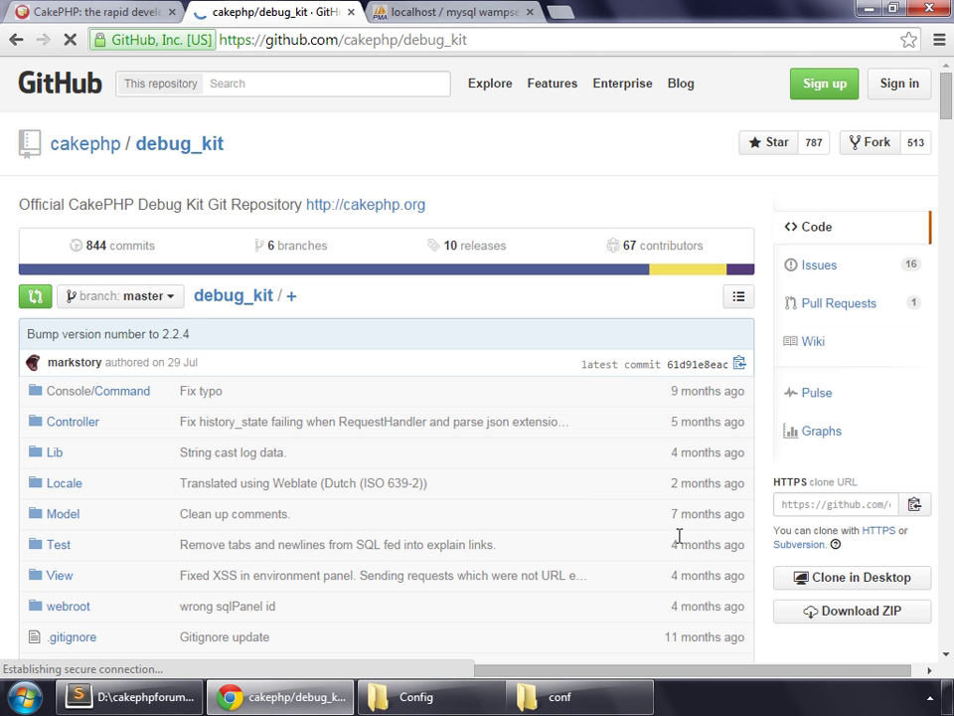
left_click(825, 613)
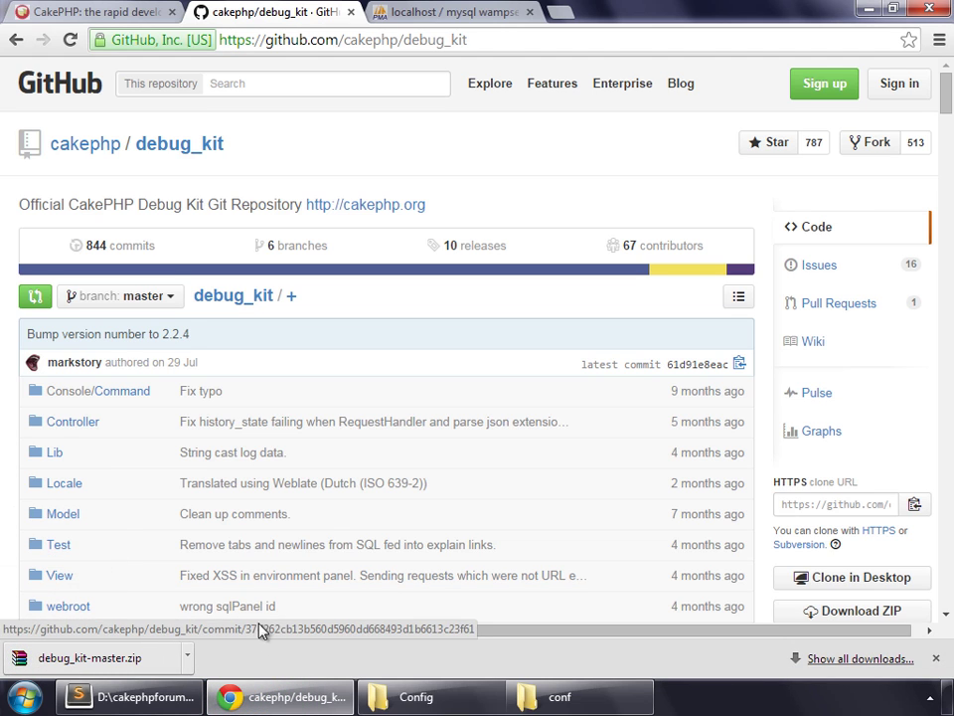
Step: In Windows Explorer, go to the Downloads folder and extract debug_kit-master.zip there
left_click(542, 697)
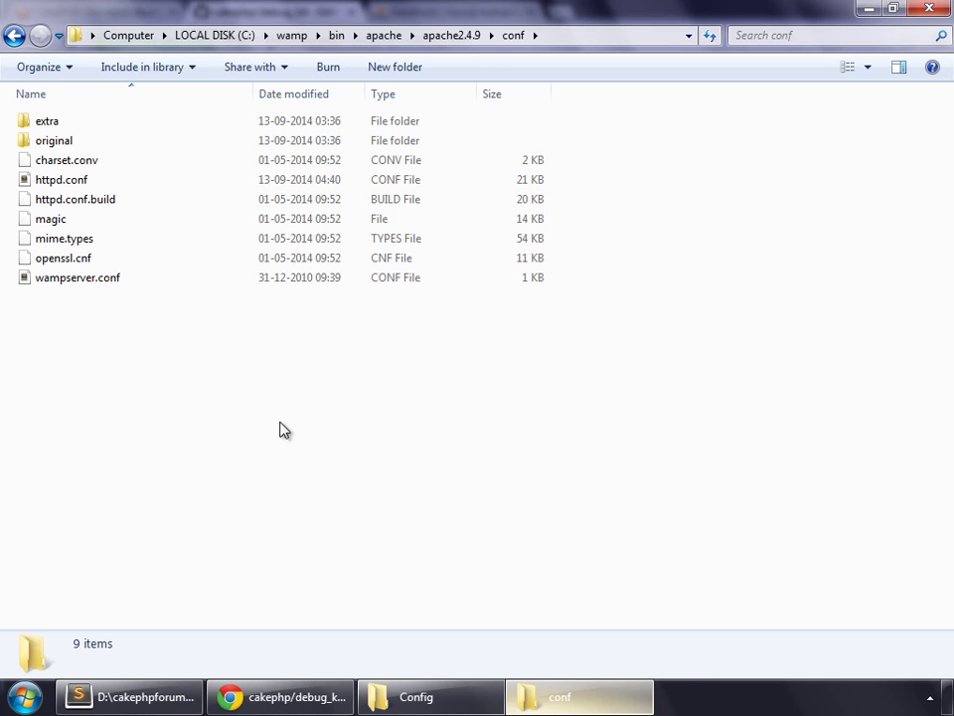
left_click(92, 35)
left_click(148, 126)
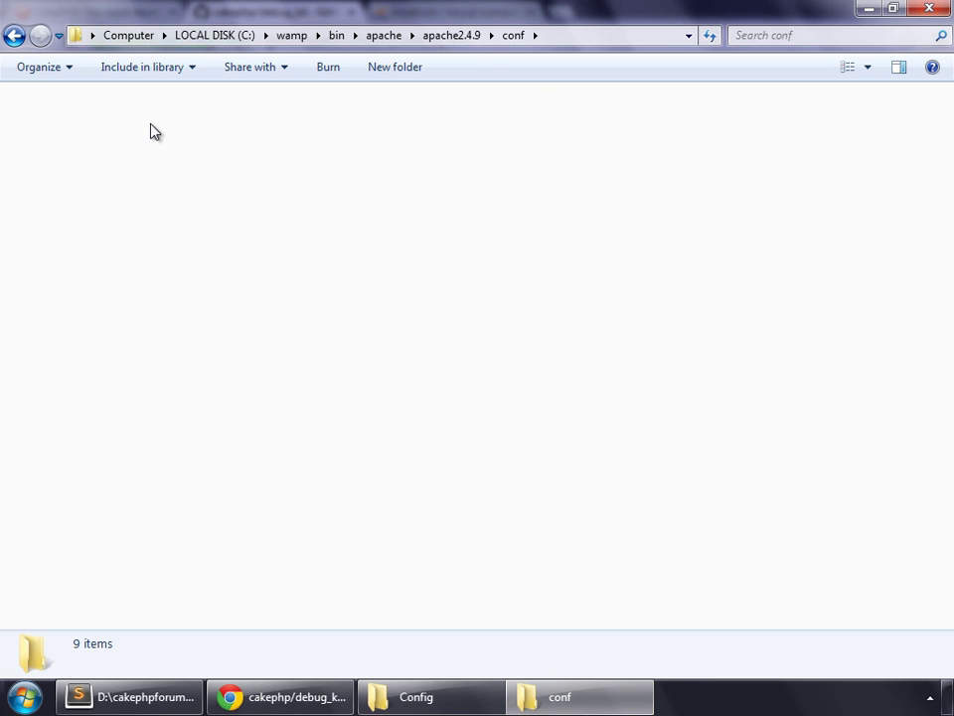
double_click(239, 134)
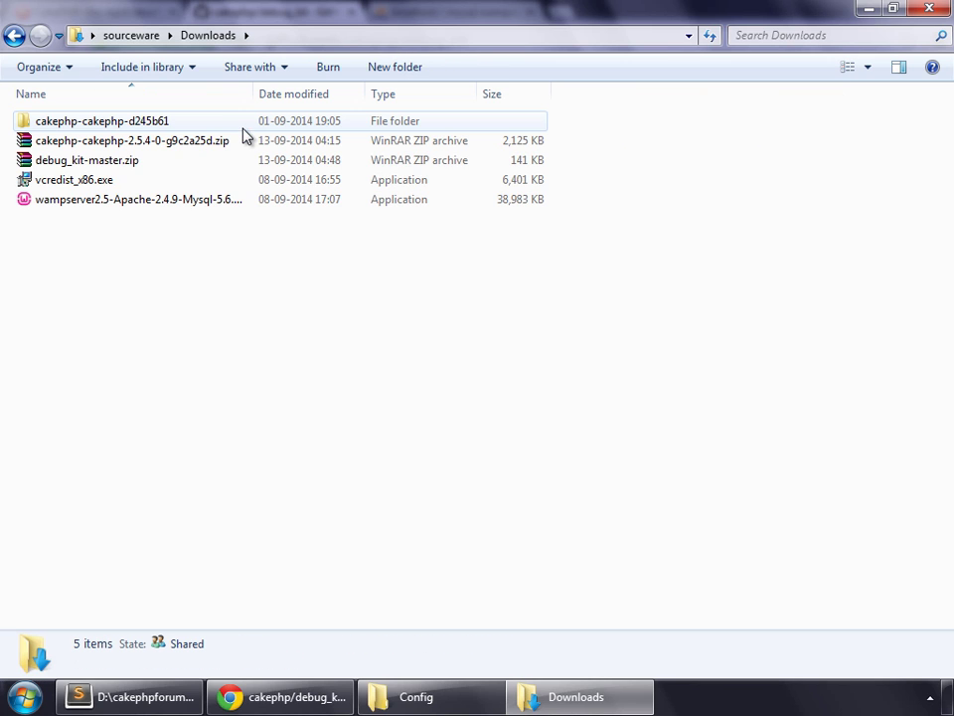
left_click(116, 169)
right_click(113, 167)
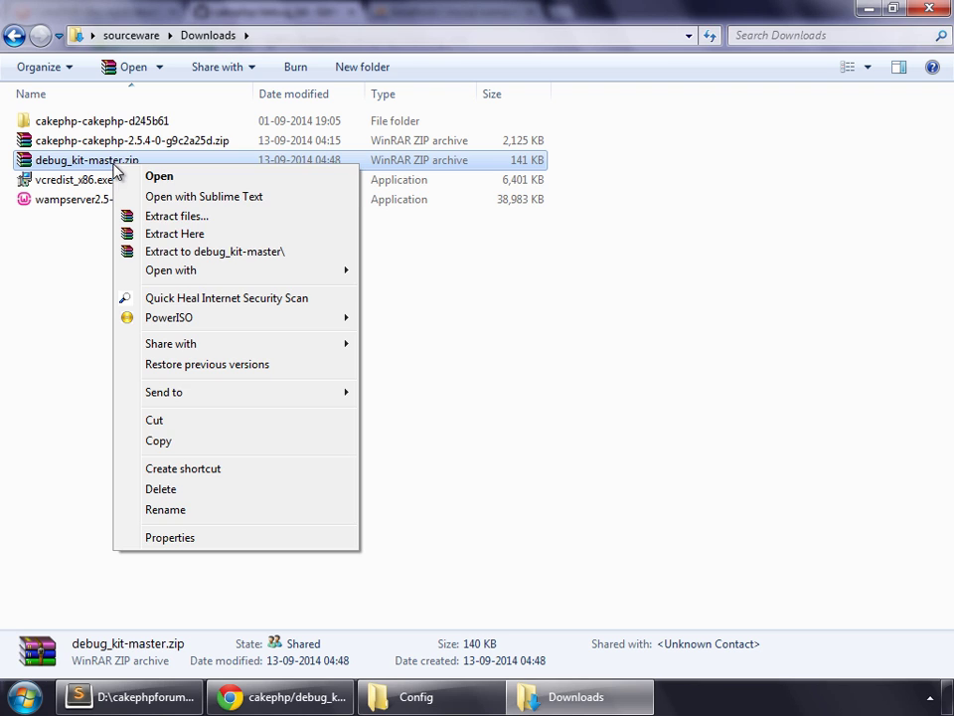
left_click(187, 233)
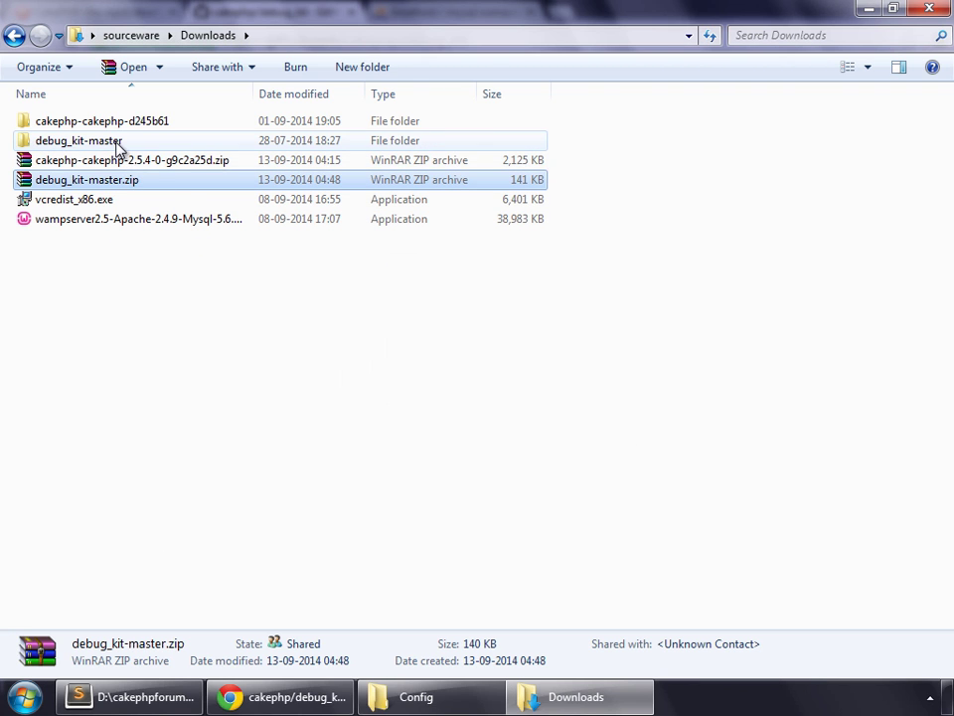
Step: Copy all files and folders inside the extracted debug_kit-master folder
double_click(117, 147)
left_click_drag(100, 475, 109, 172)
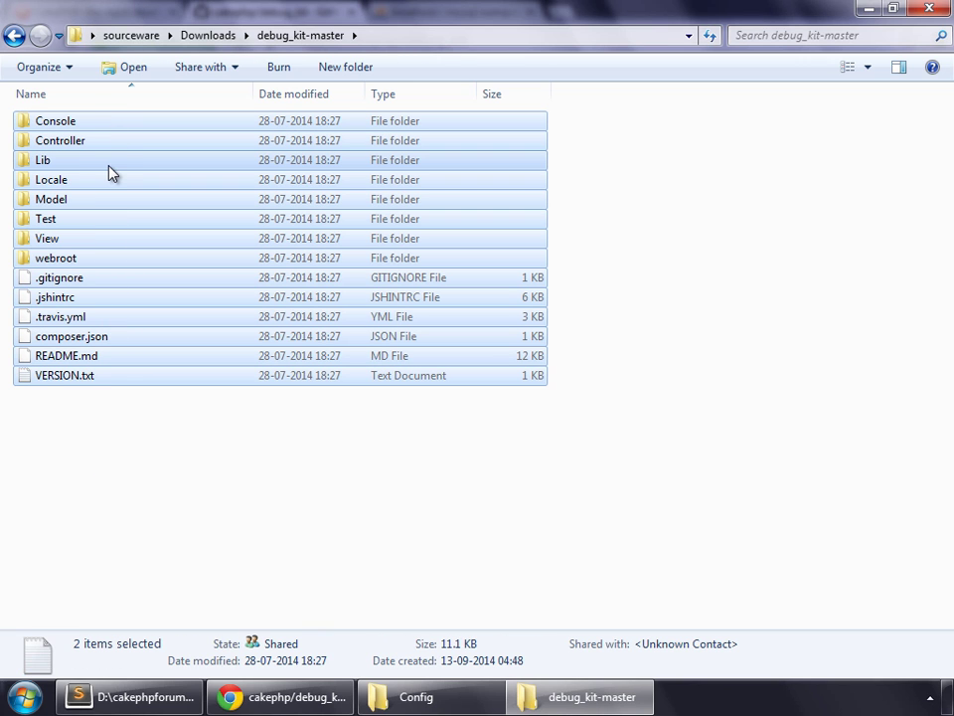
right_click(111, 172)
left_click(164, 419)
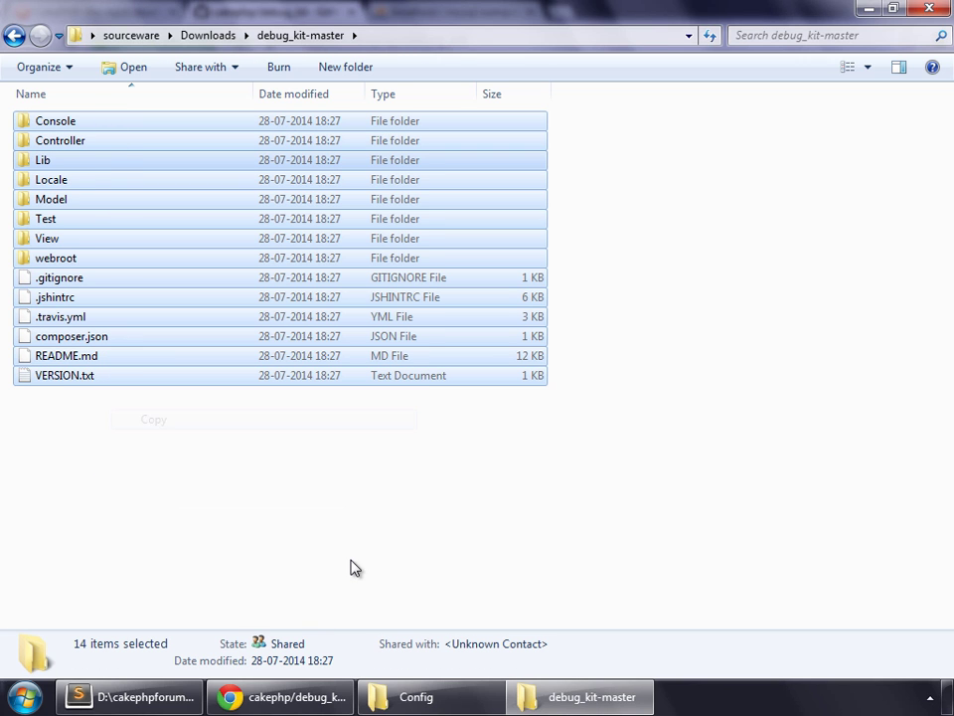
Step: Create a new folder named DebugKit in D:\cakephpforum.com\app\Plugin
left_click(435, 696)
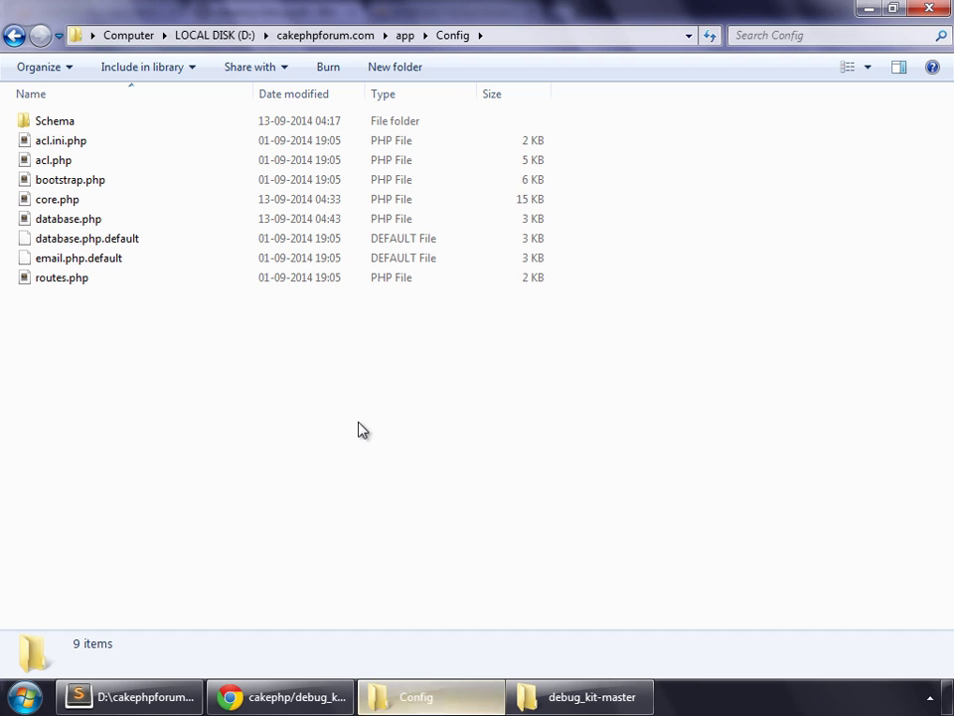
left_click(405, 35)
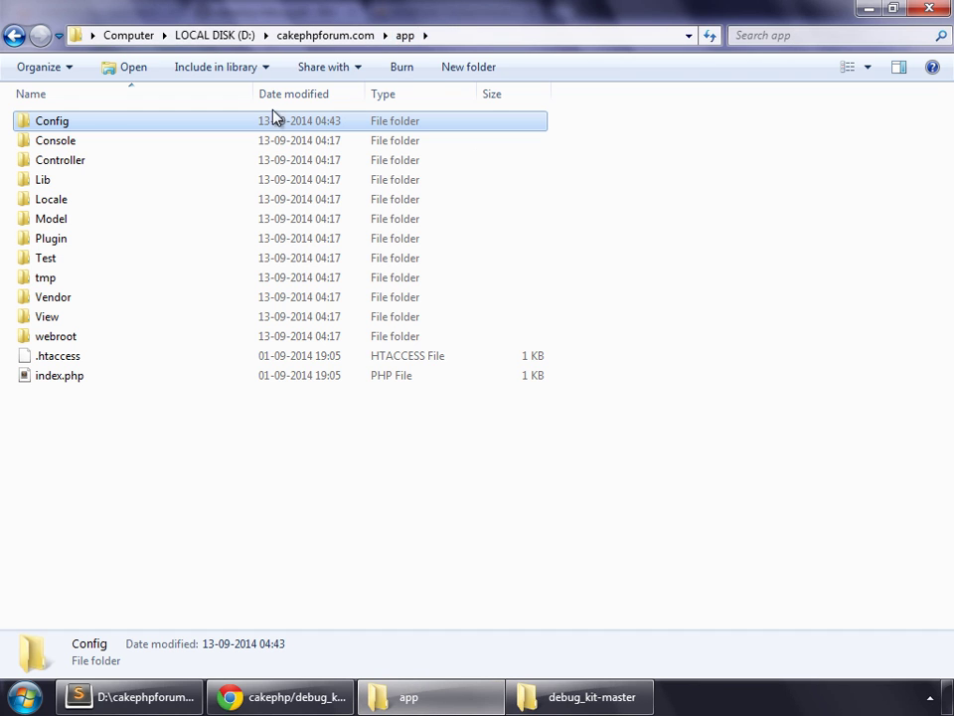
double_click(129, 240)
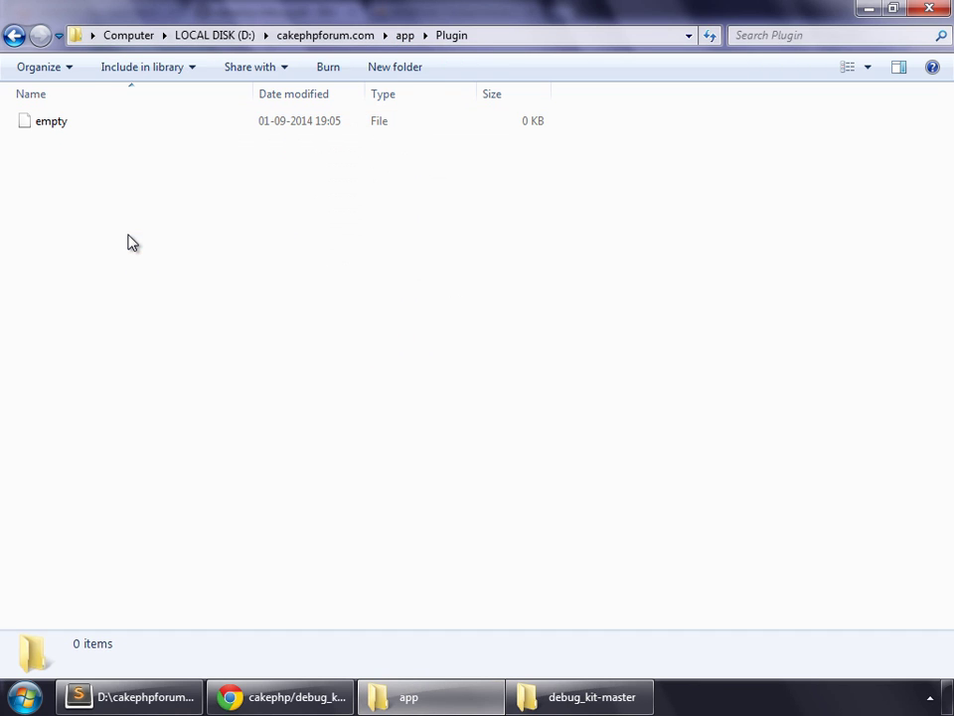
right_click(54, 419)
mouse_move(164, 384)
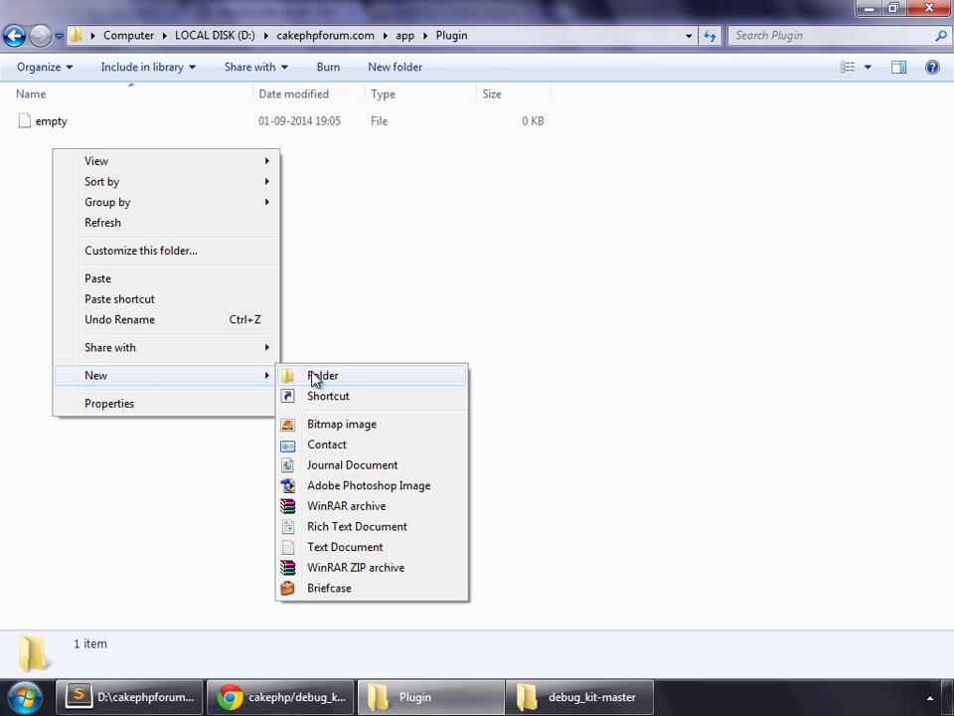
left_click(314, 377)
type("D")
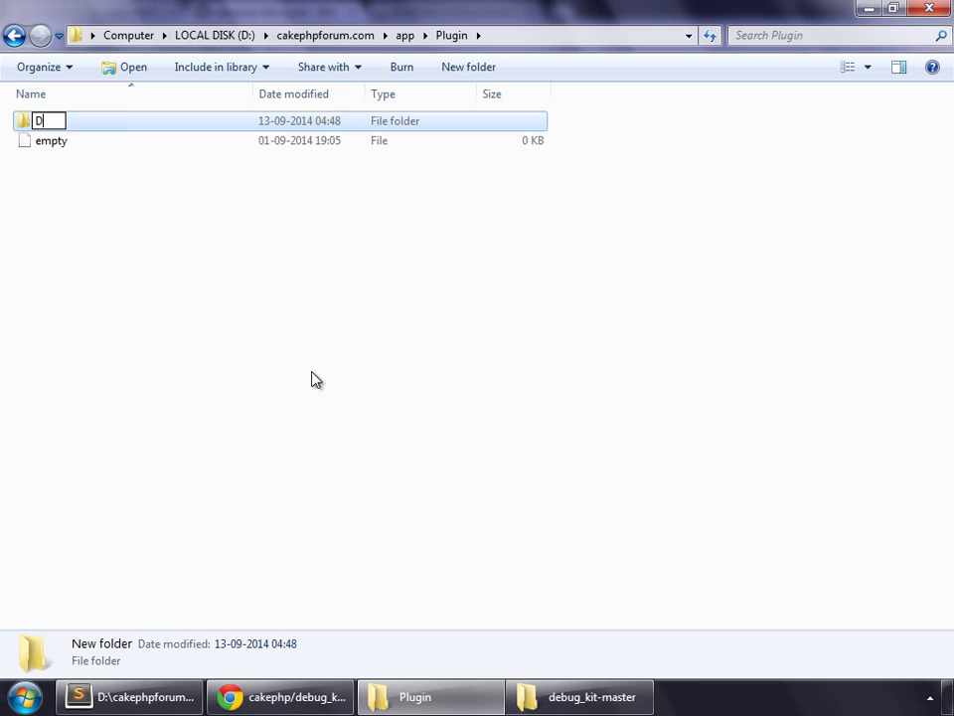
type("ebug")
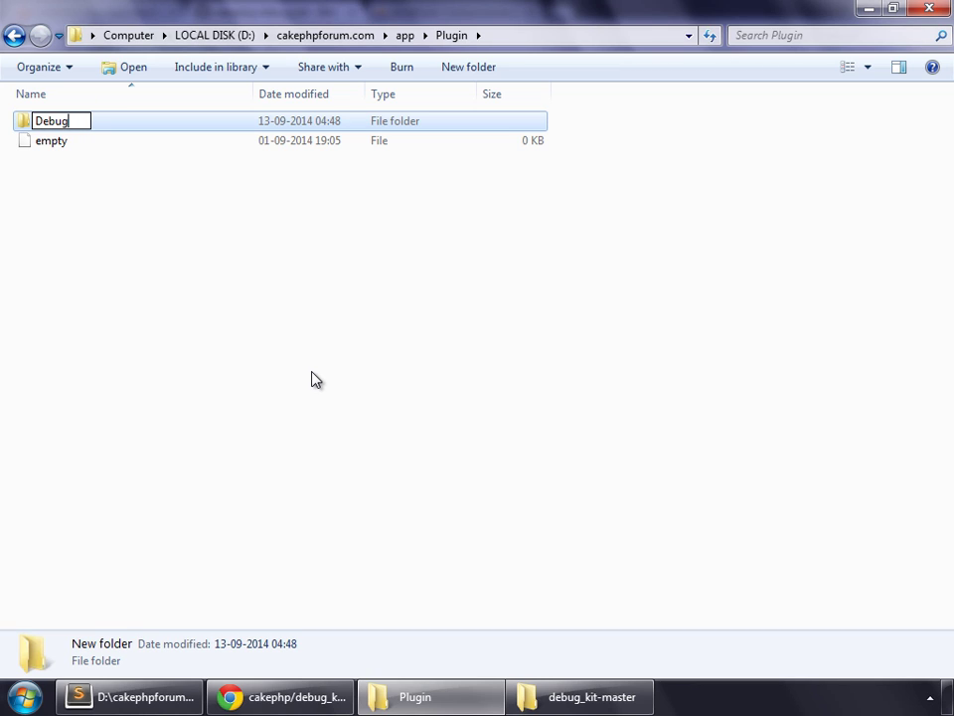
type("Kit")
key("Return")
Step: Paste the copied DebugKit files into the new DebugKit plugin folder
key("Return")
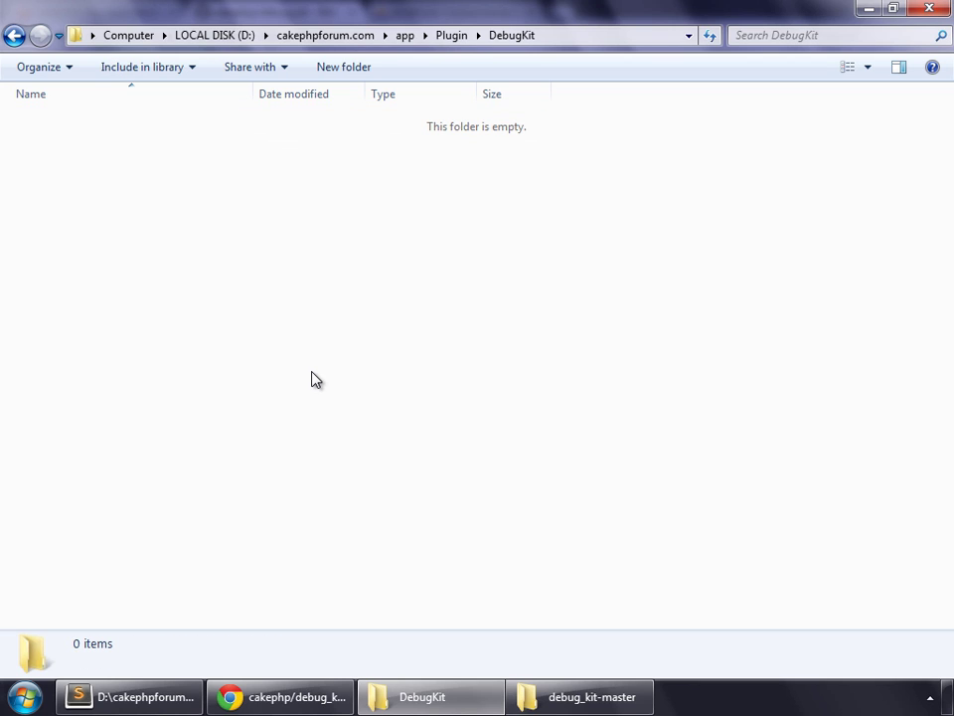
right_click(311, 379)
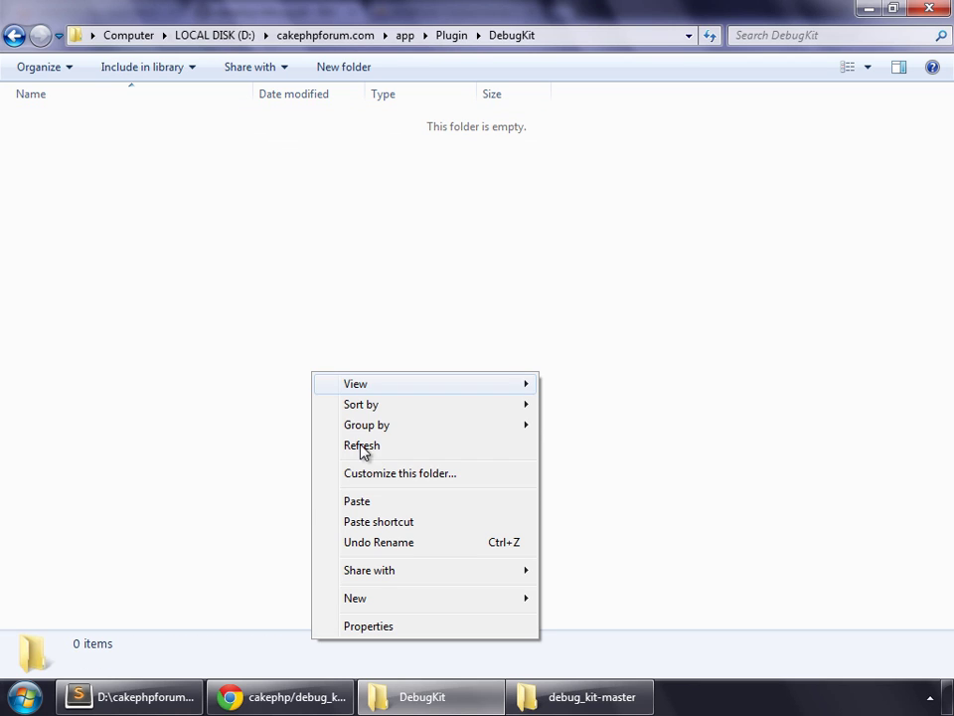
left_click(383, 502)
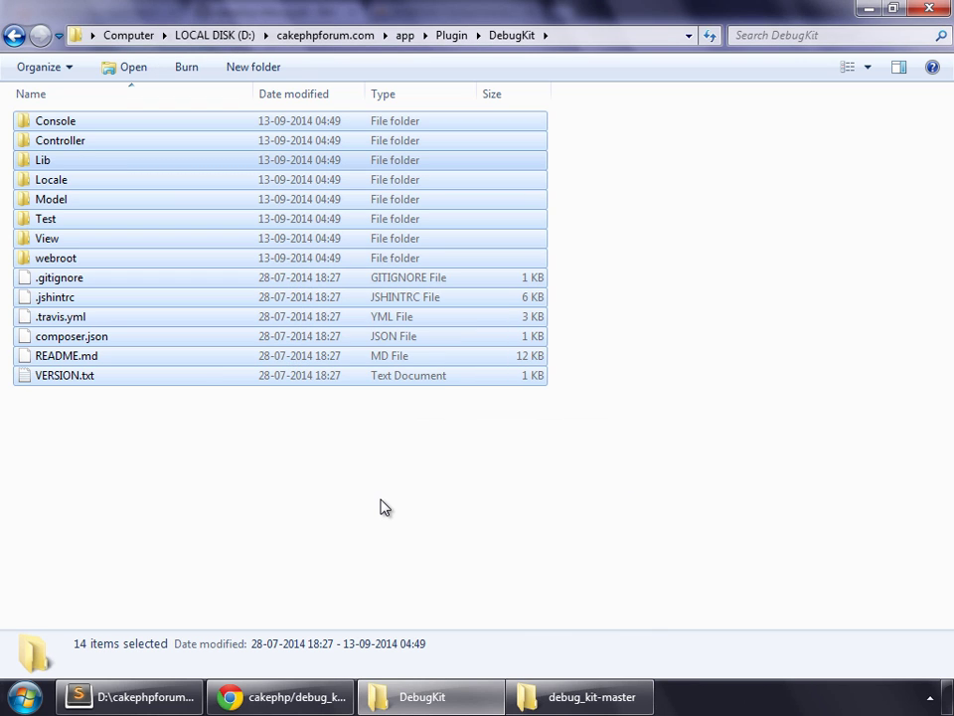
left_click(385, 506)
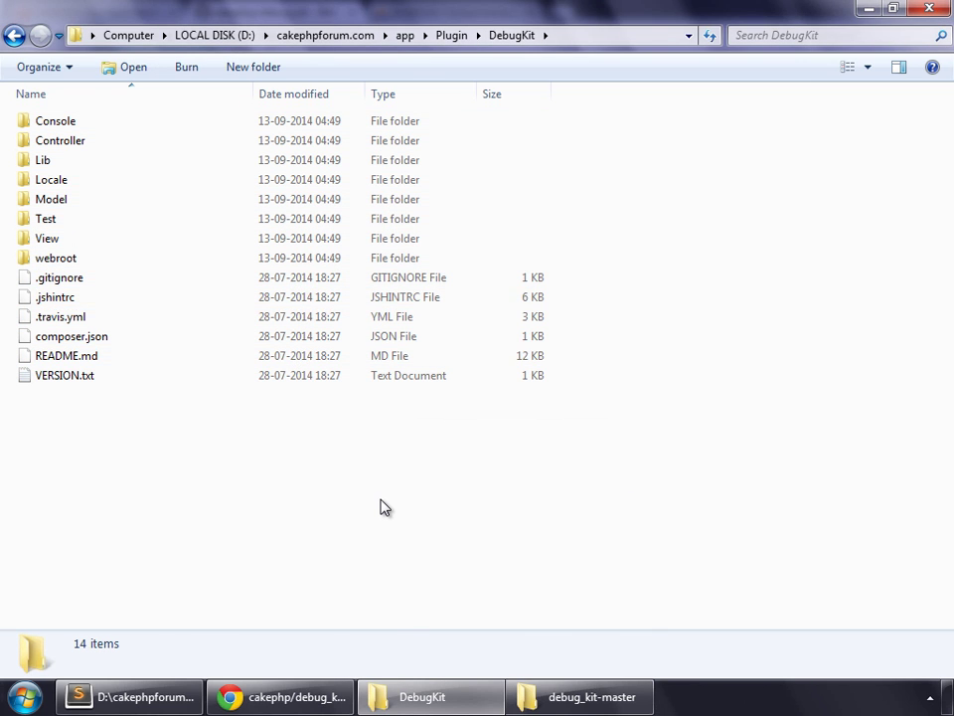
Step: Open bootstrap.php from app\Config, add CakePlugin::load('DebugKit'); directly below the default Cache::config line, and save the file
left_click(404, 36)
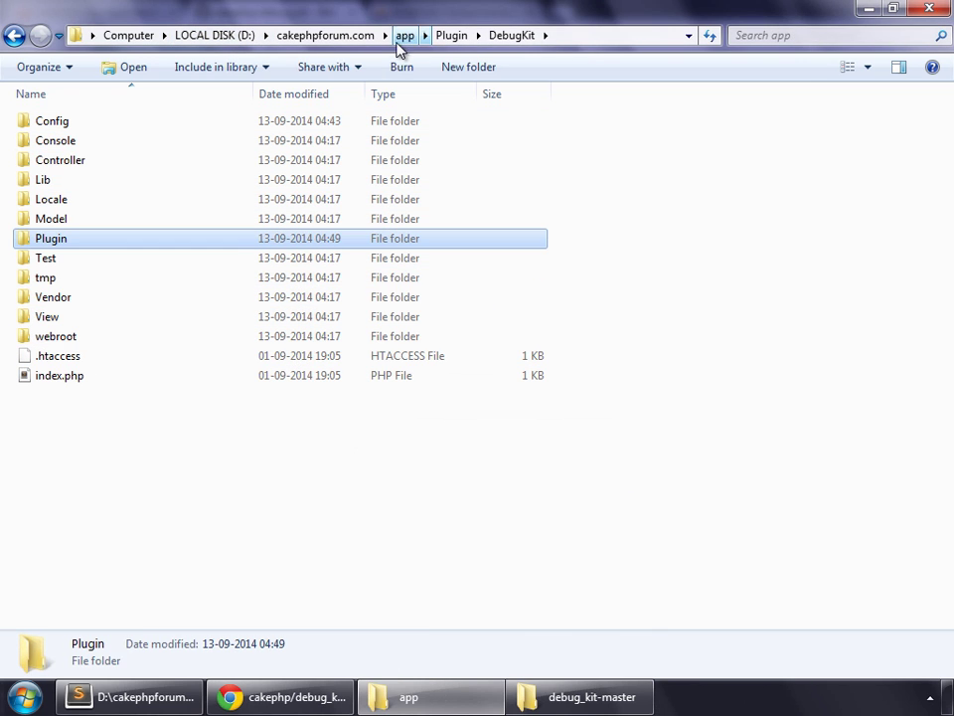
double_click(66, 122)
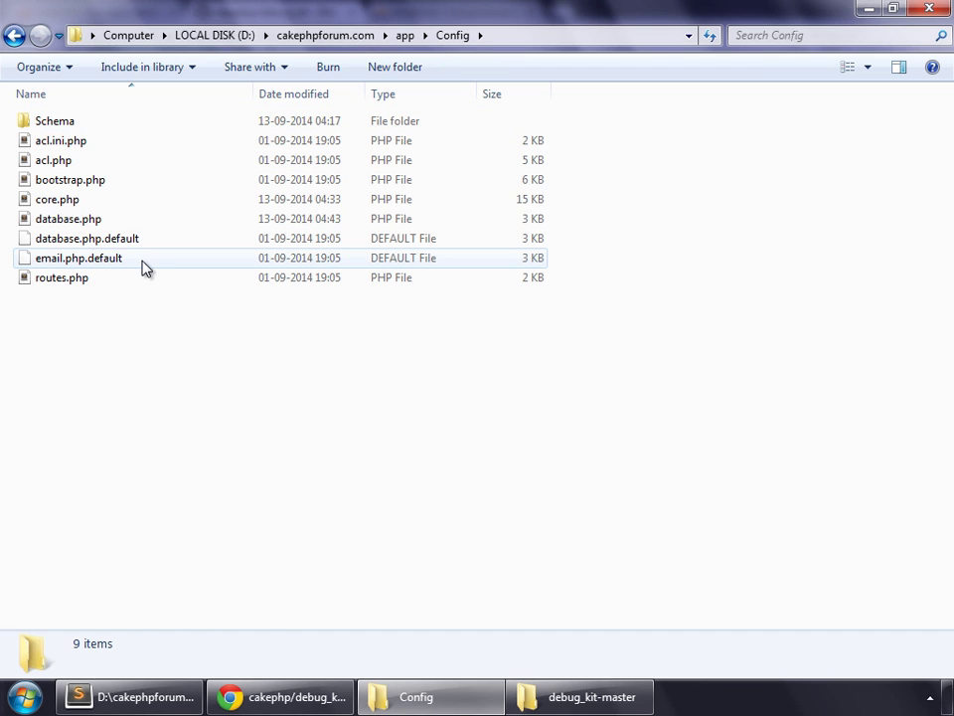
double_click(85, 186)
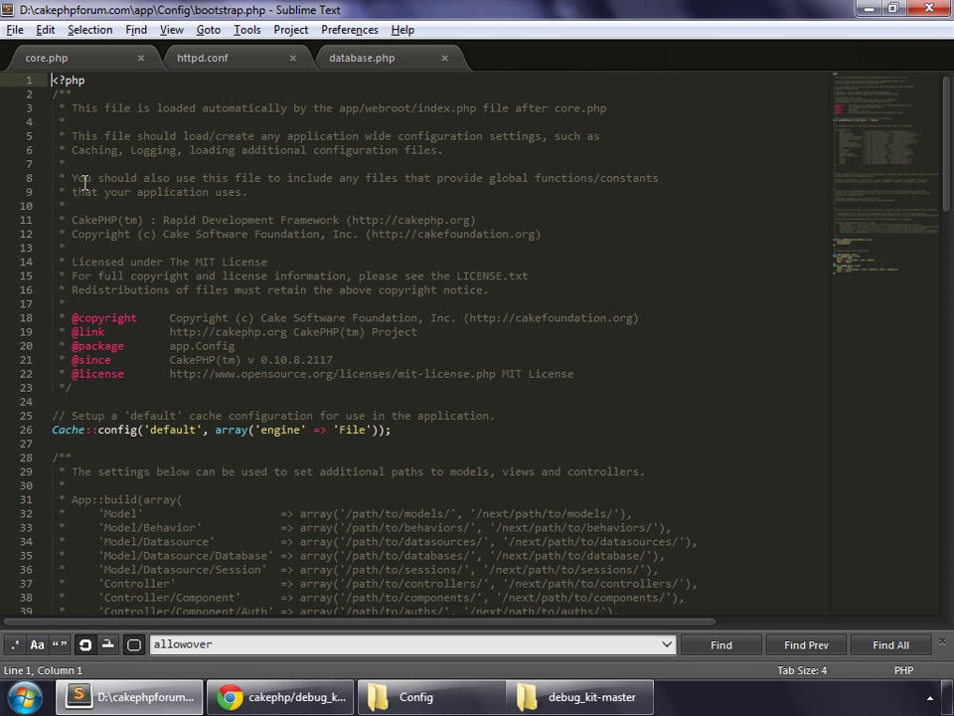
left_click(442, 435)
key("Return")
key("ctrl+v")
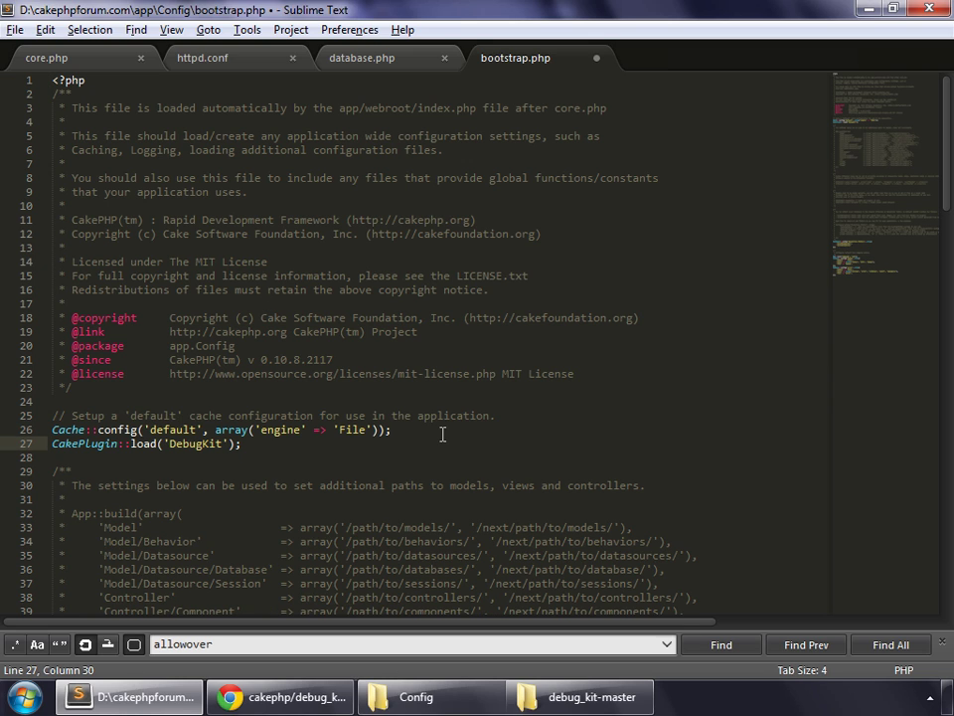
left_click(15, 30)
left_click(68, 173)
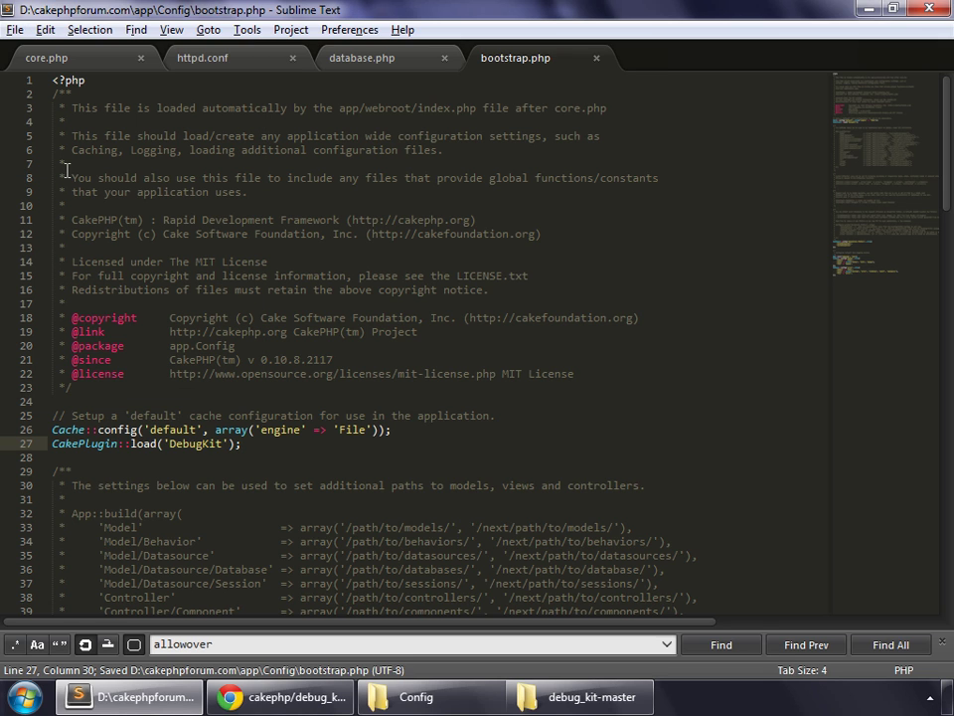
Step: Return to Windows Explorer and open AppController.php from the app\Controller folder in Sublime Text
left_click(423, 694)
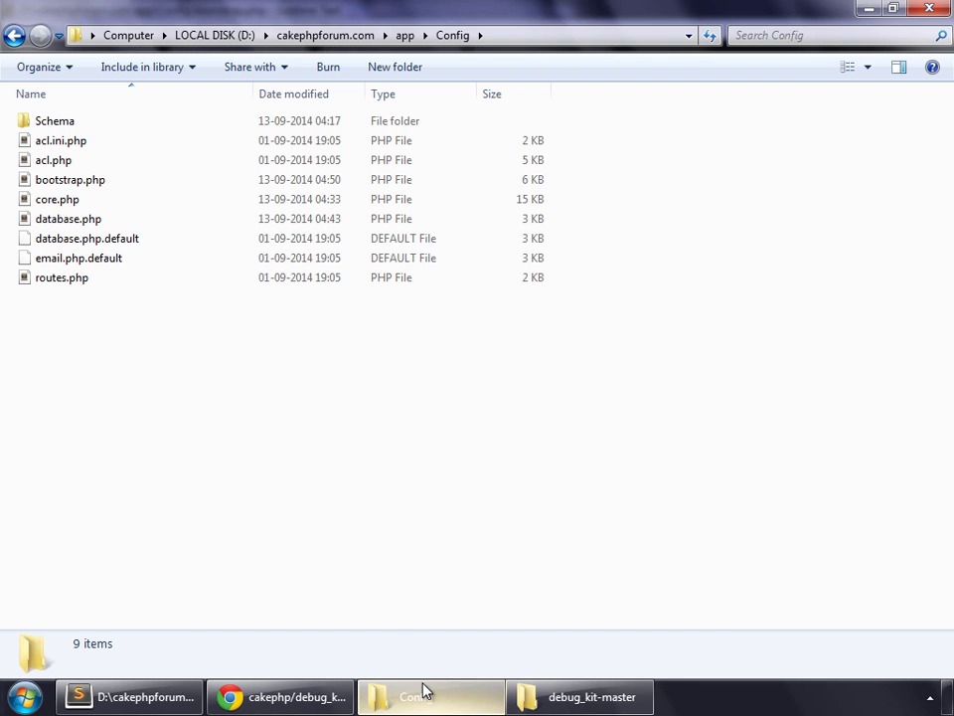
left_click(405, 35)
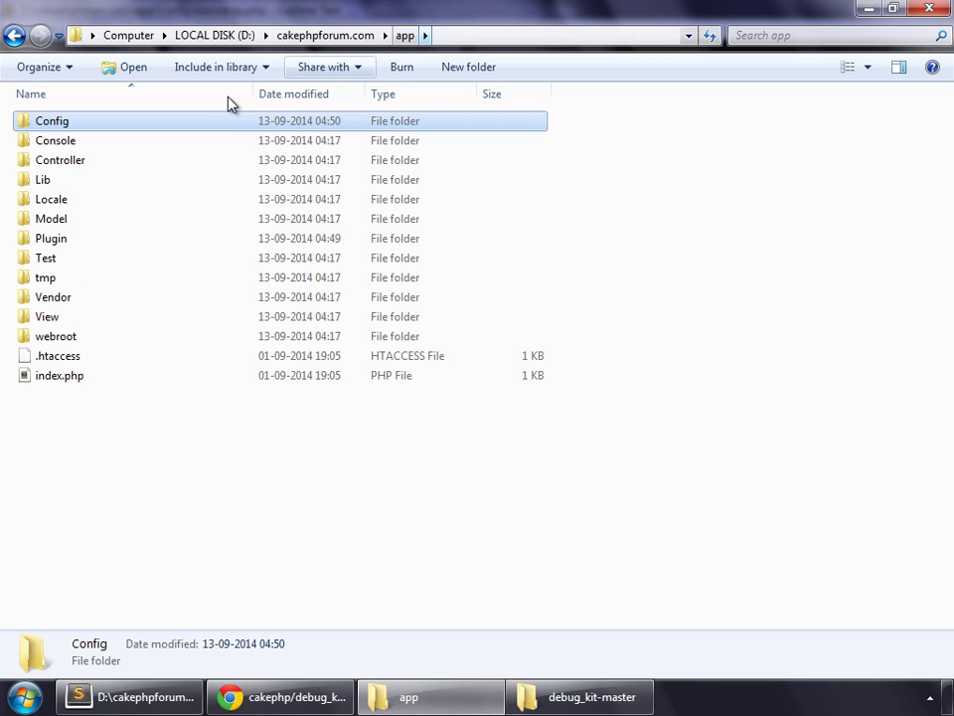
double_click(89, 160)
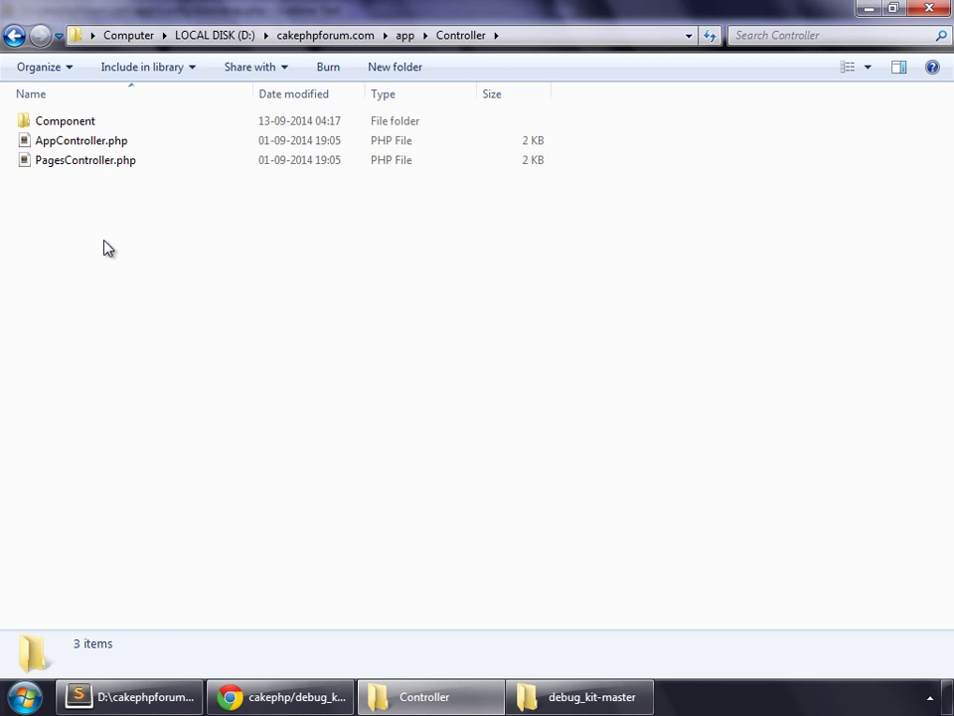
double_click(83, 142)
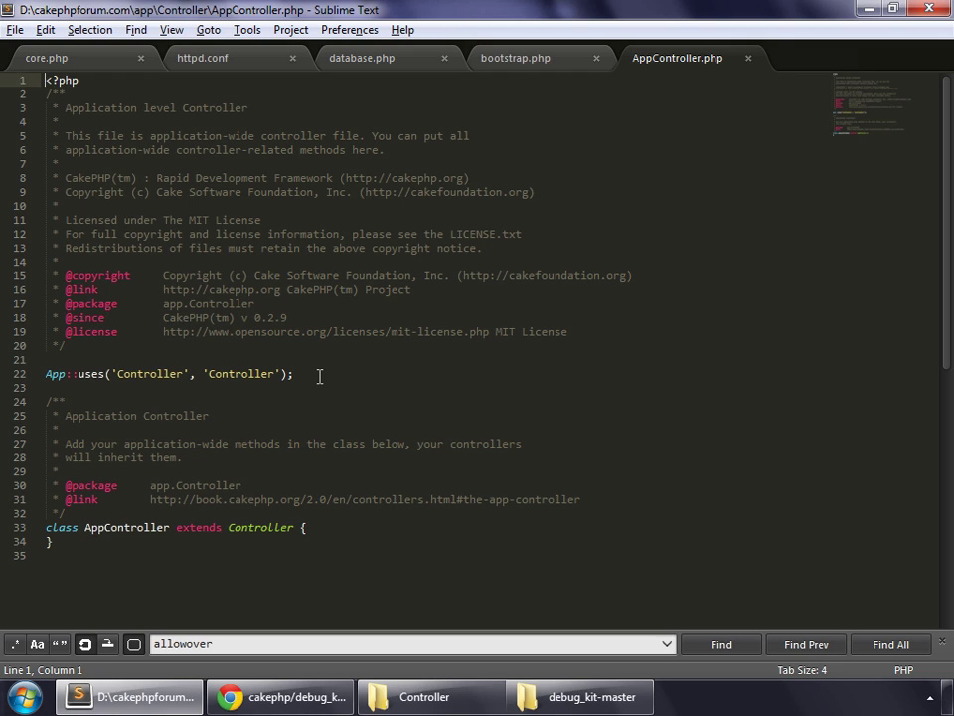
Step: Inside the AppController class, add public $components = array('DebugKit.Toolbar'); with its closing line indented, and save the file
left_click(358, 523)
key("Return")
key("Return")
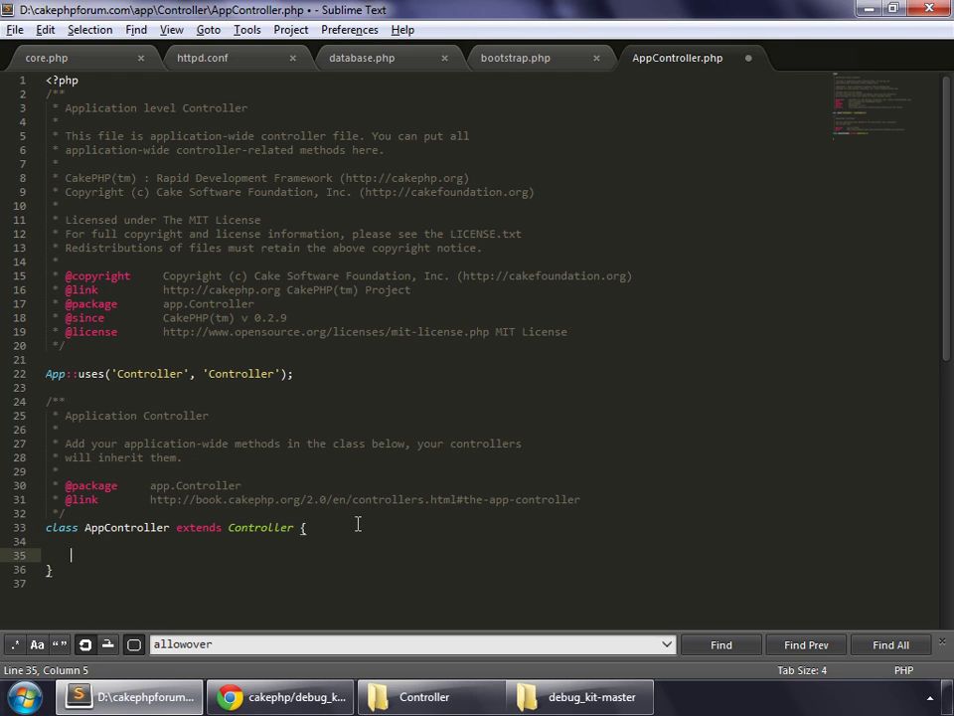
type("public $components = array( 'DebugKit.Toolbar' );")
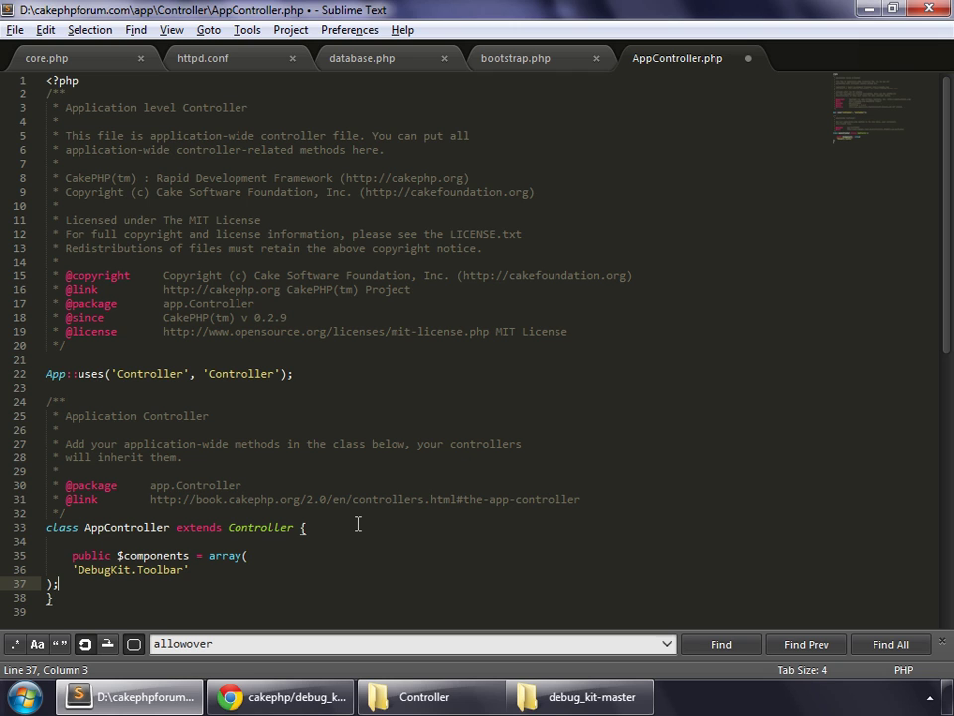
key("Home")
key("Tab")
left_click(99, 358)
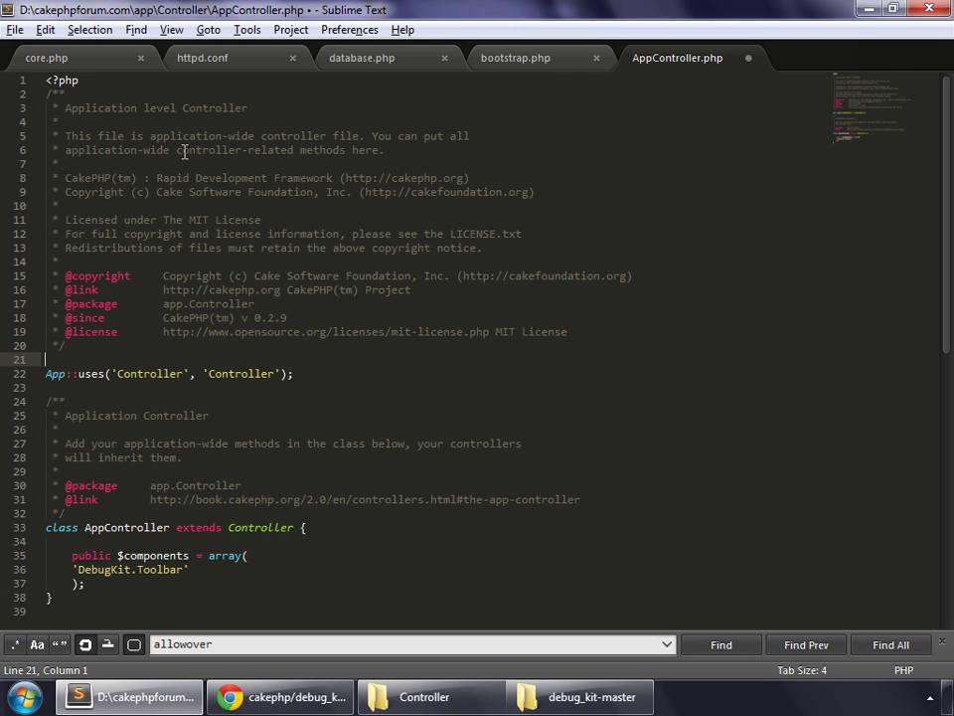
left_click(16, 30)
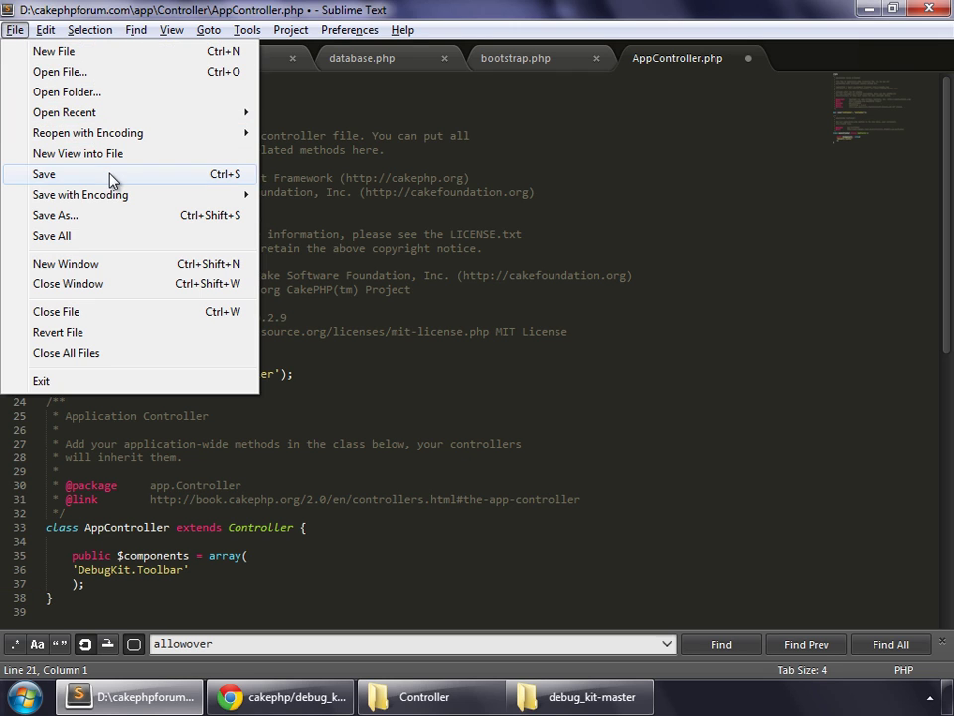
left_click(60, 173)
Step: Switch to Chrome and load cakephpforum.com in place of the GitHub debug_kit page
left_click(283, 697)
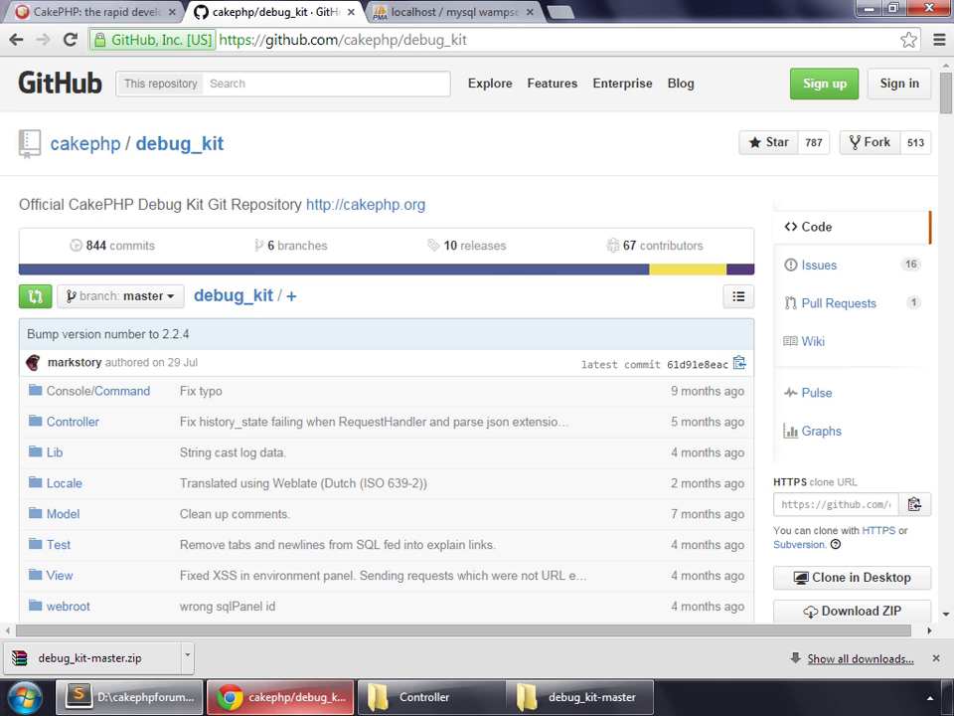
left_click(276, 40)
type("ca")
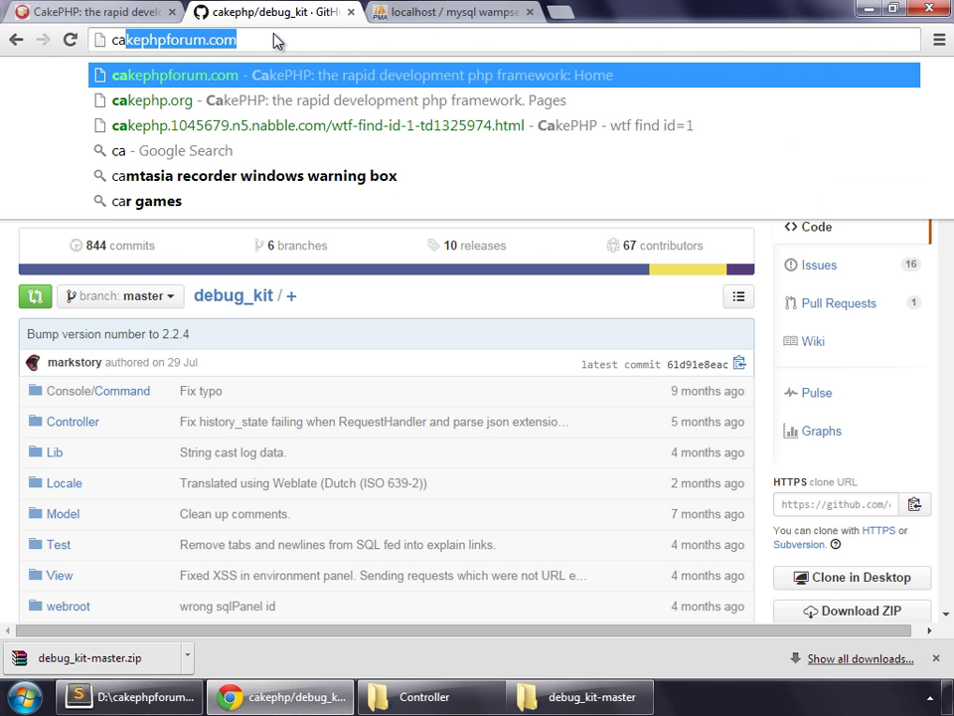
key("Return")
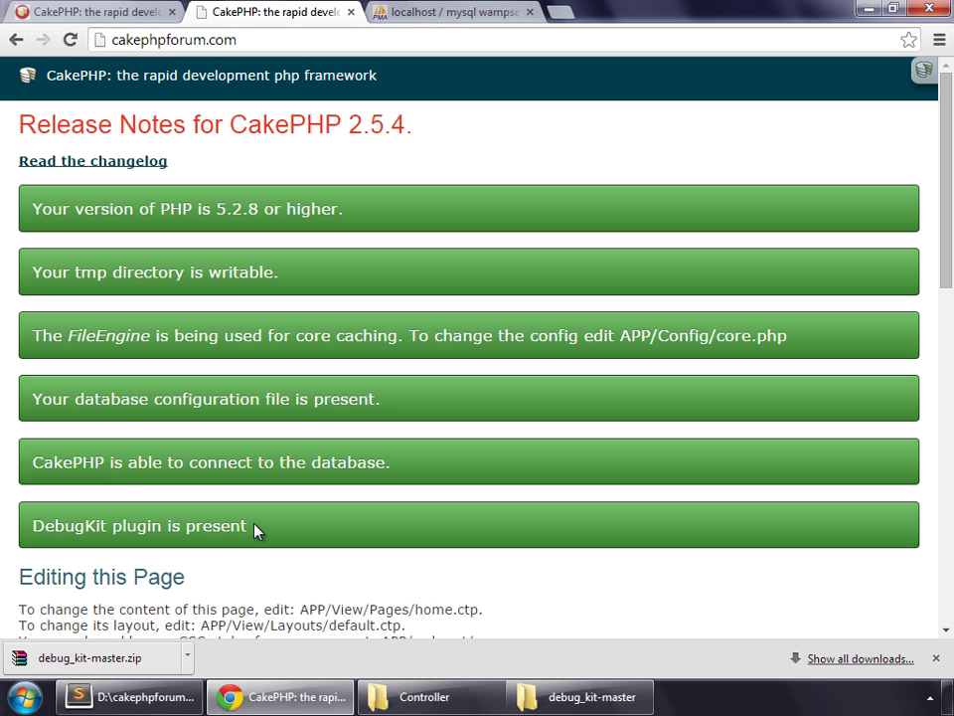
Step: Expand and collapse the DebugKit toolbar, and inspect the SQL query log in the page footer
left_click(930, 70)
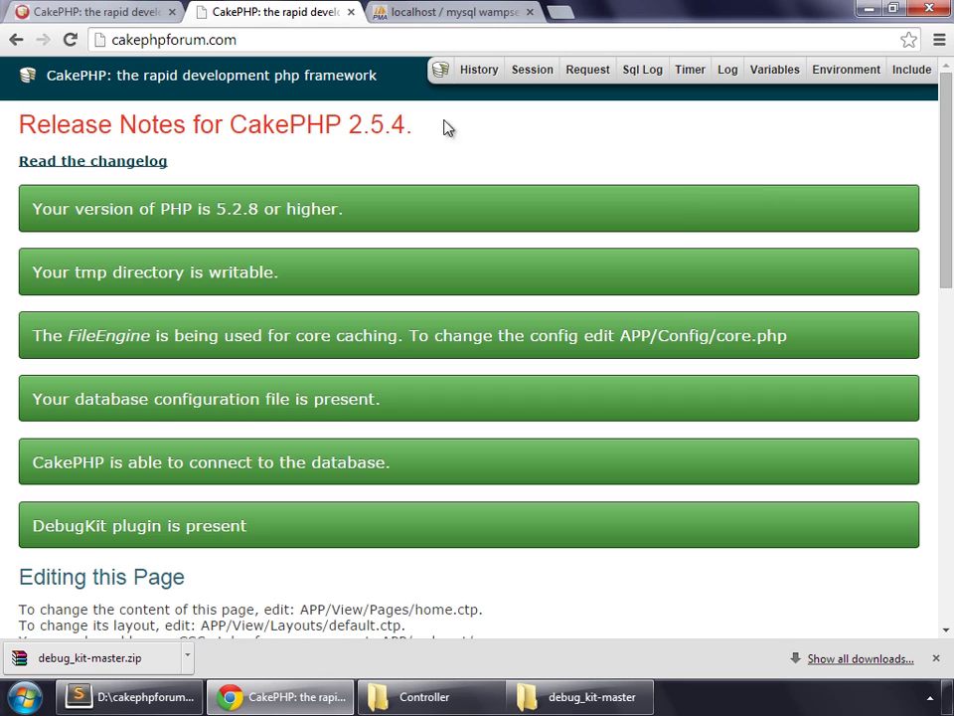
left_click(441, 70)
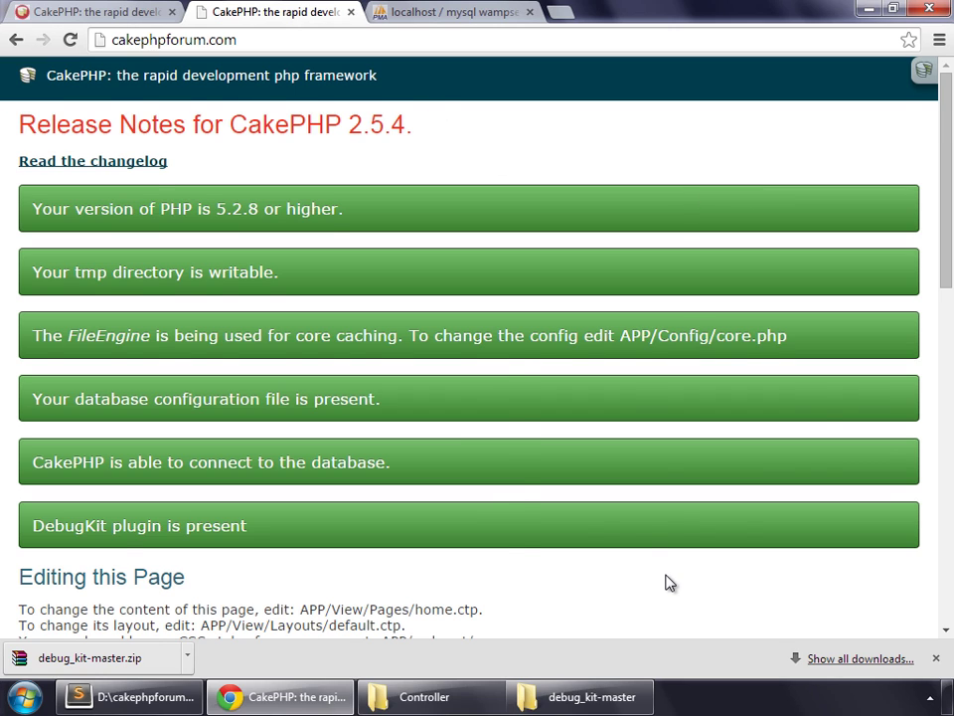
scroll(669, 582, "down", 8)
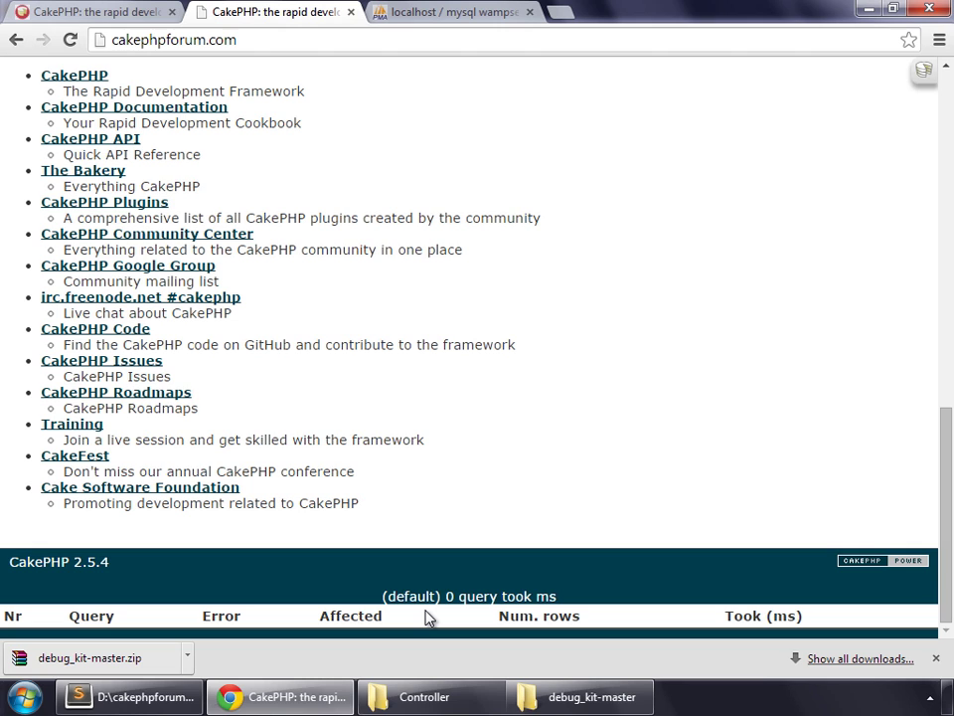
Step: In Windows Explorer, go to app\View\Layouts and open default.ctp in the maximized Sublime Text window
left_click(437, 697)
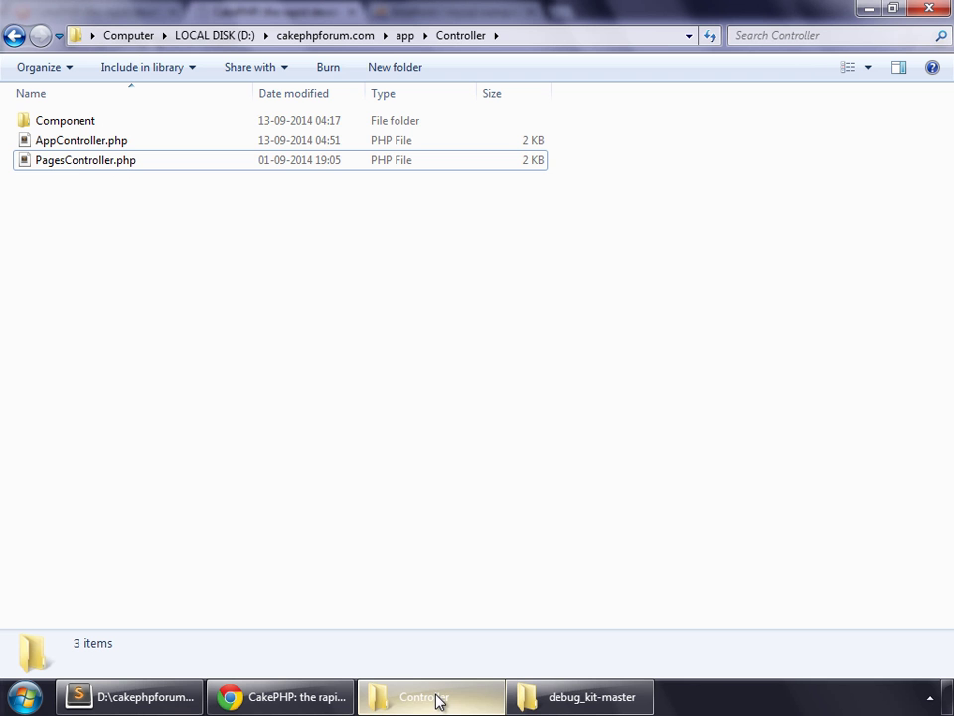
left_click(407, 40)
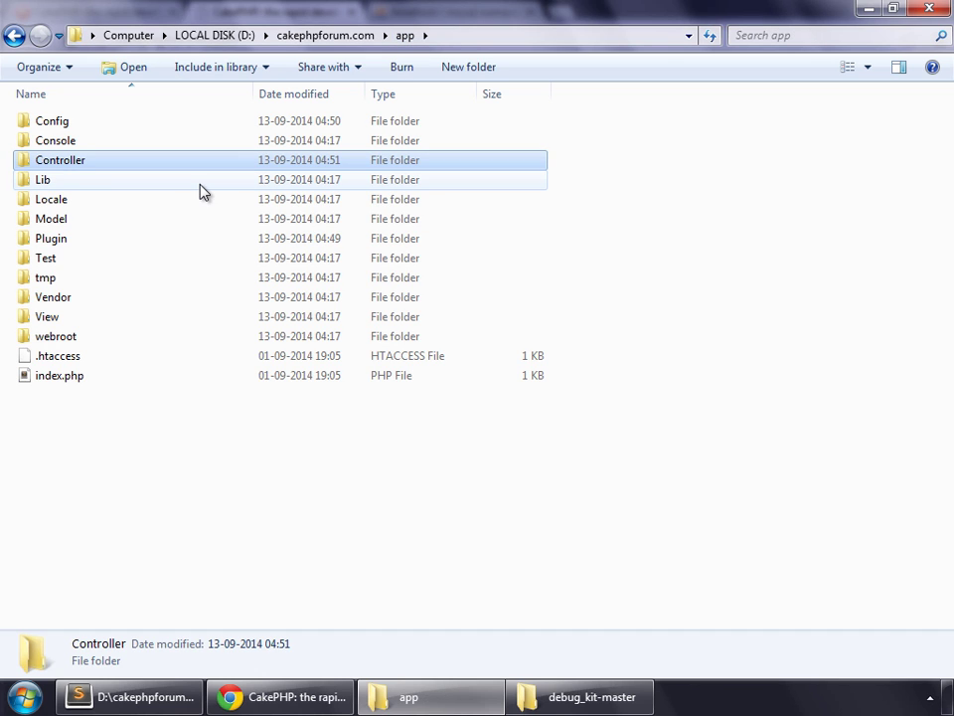
double_click(76, 319)
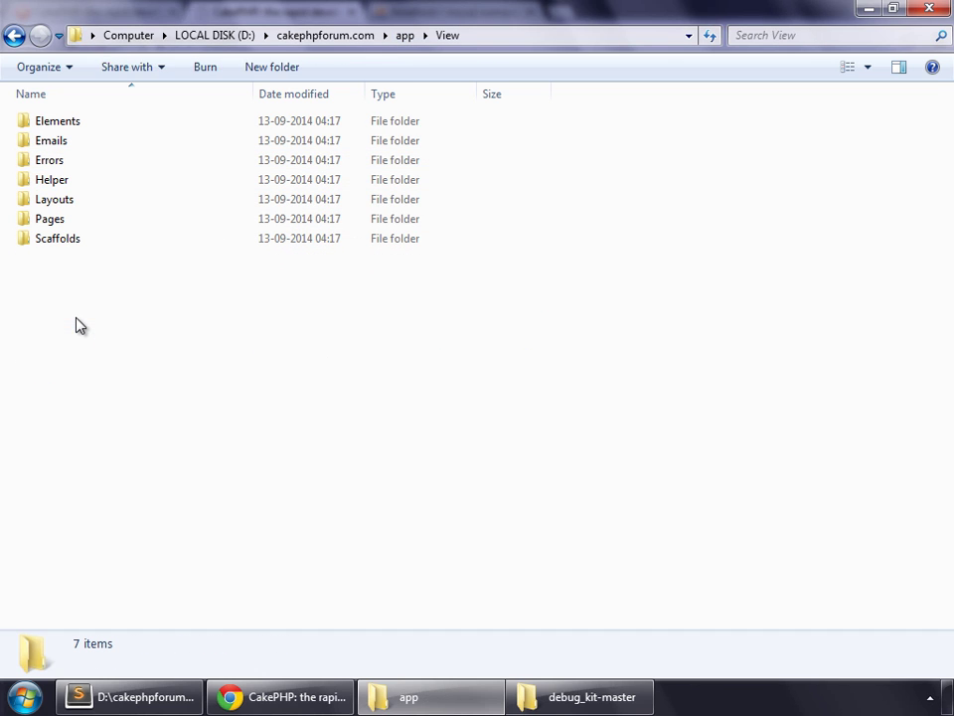
double_click(86, 205)
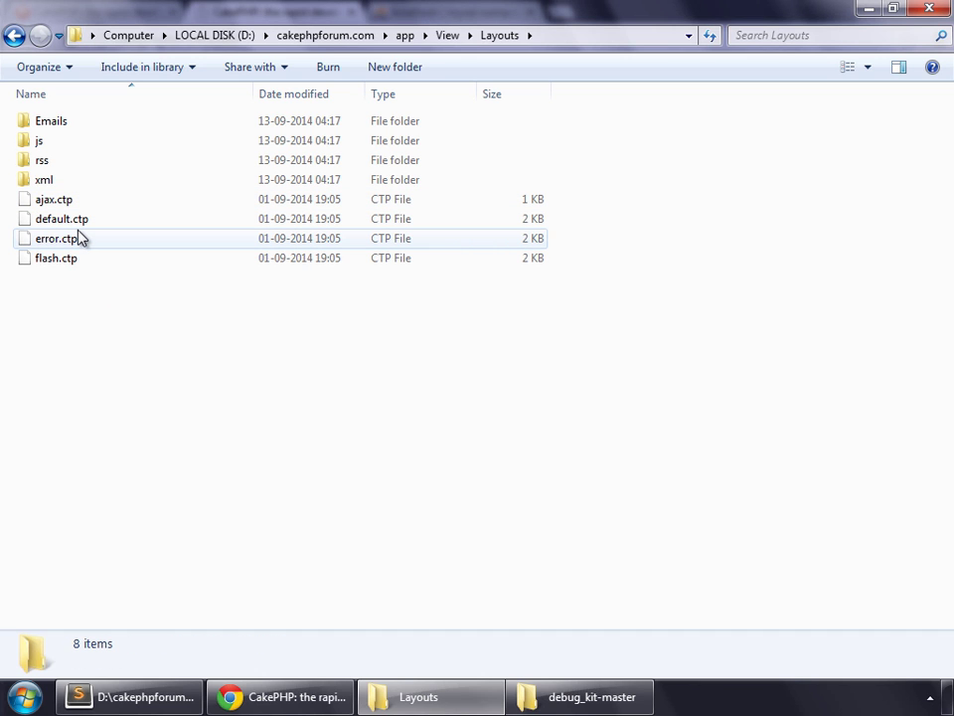
left_click(138, 696)
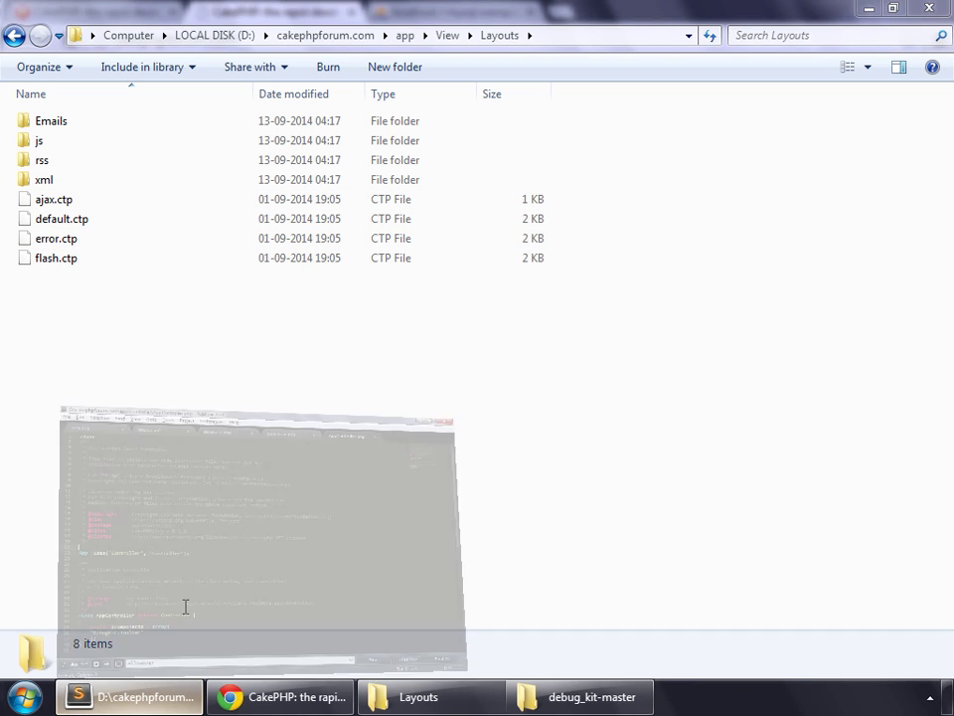
left_click(892, 8)
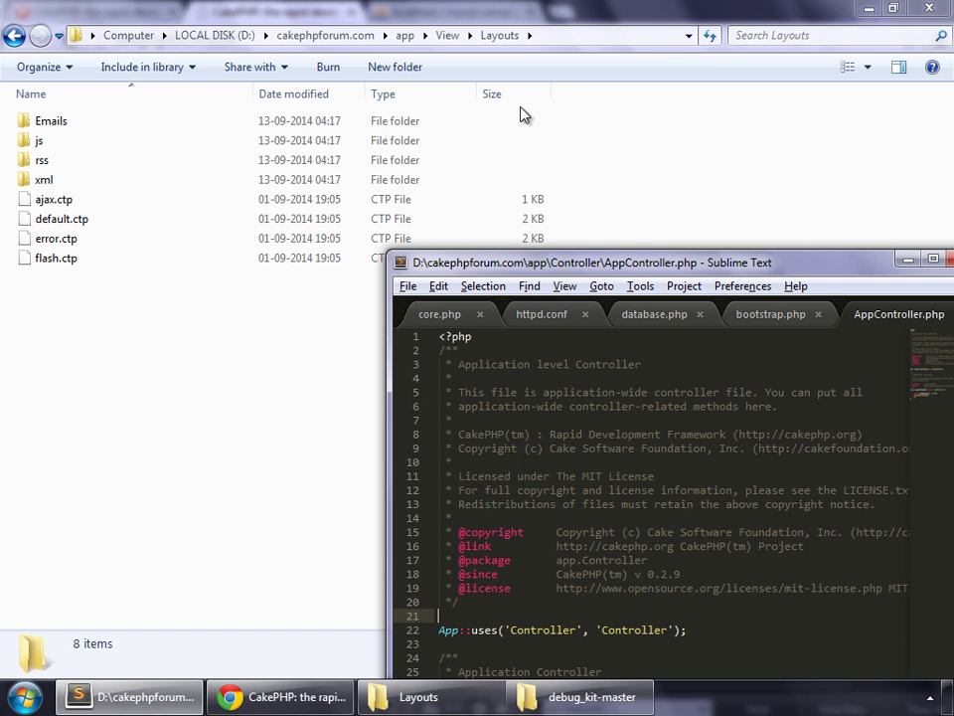
left_click_drag(62, 219, 517, 348)
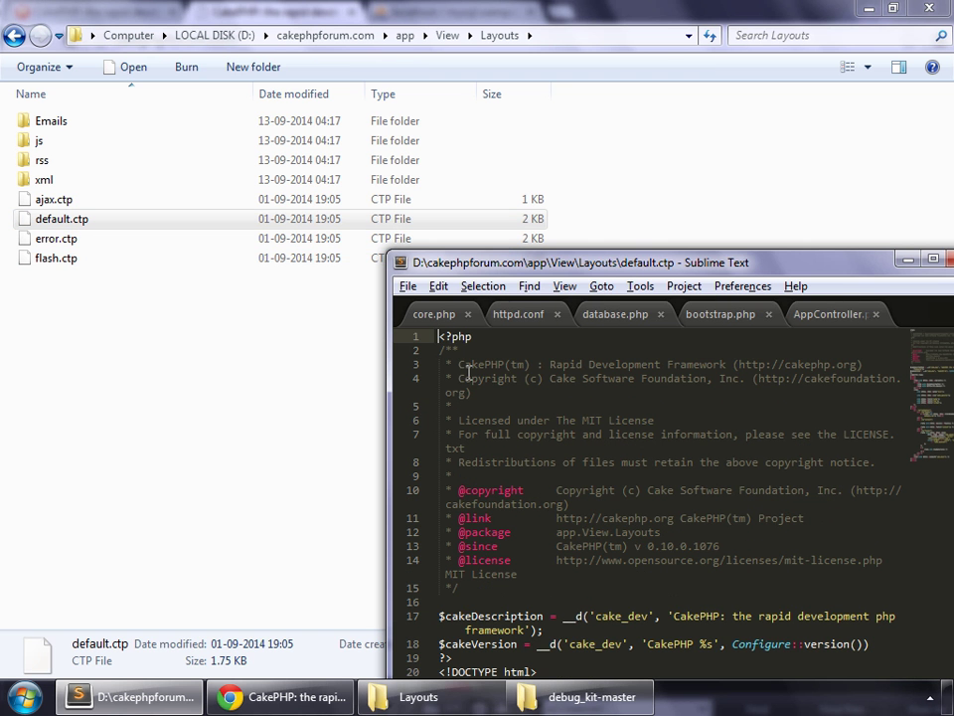
double_click(467, 262)
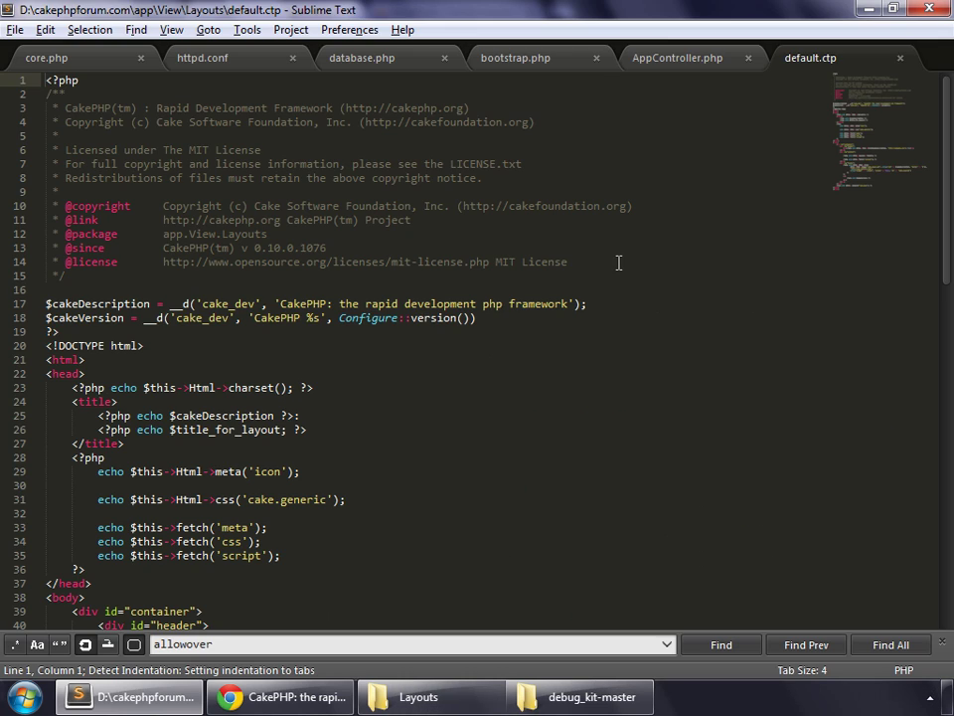
Step: Delete the <?php echo $this->element('sql_dump'); ?> line above the closing body tag in default.ctp and save the file
left_click(869, 204)
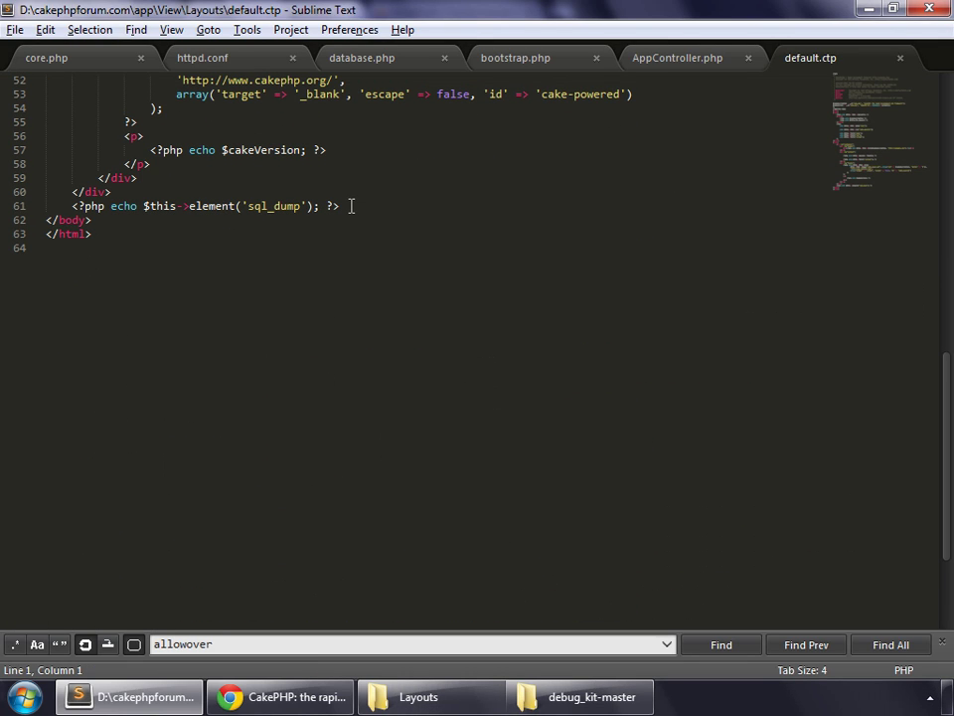
left_click(351, 206)
key("shift+Home")
key("BackSpace")
key("BackSpace")
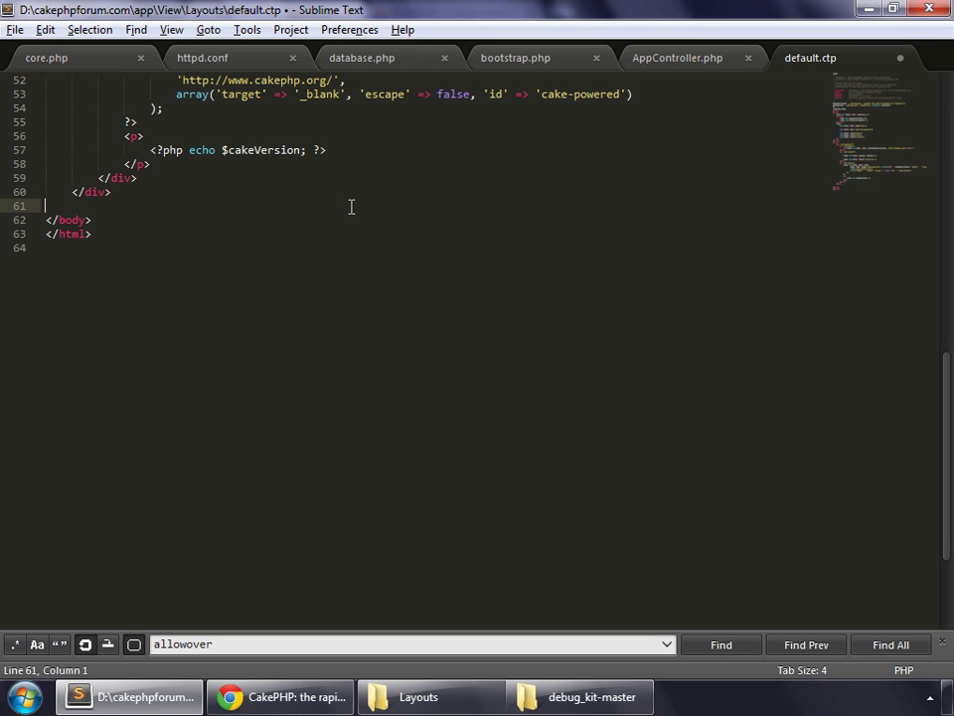
key("BackSpace")
left_click(15, 30)
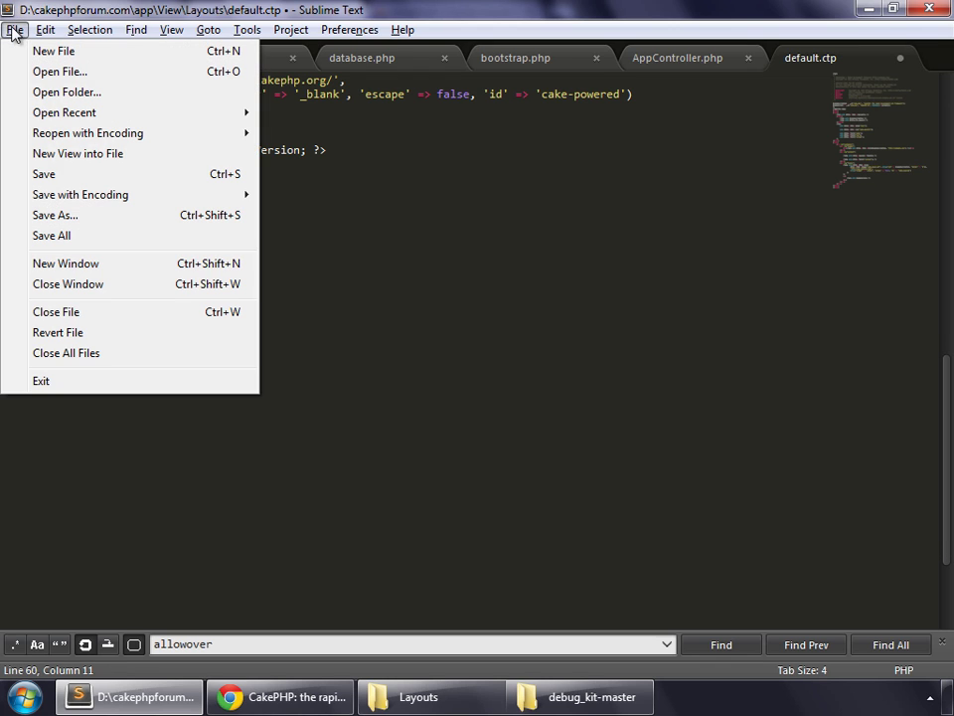
left_click(71, 174)
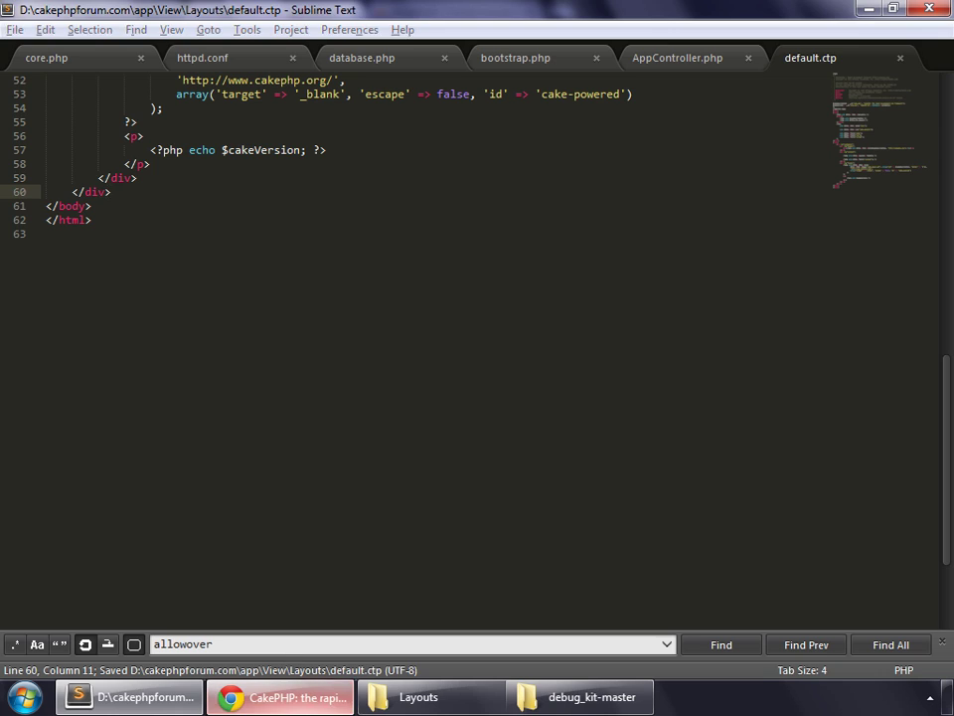
Step: Reload cakephpforum.com in Chrome, check its footer and start-page notices, and close the downloads bar
left_click(283, 697)
left_click(71, 40)
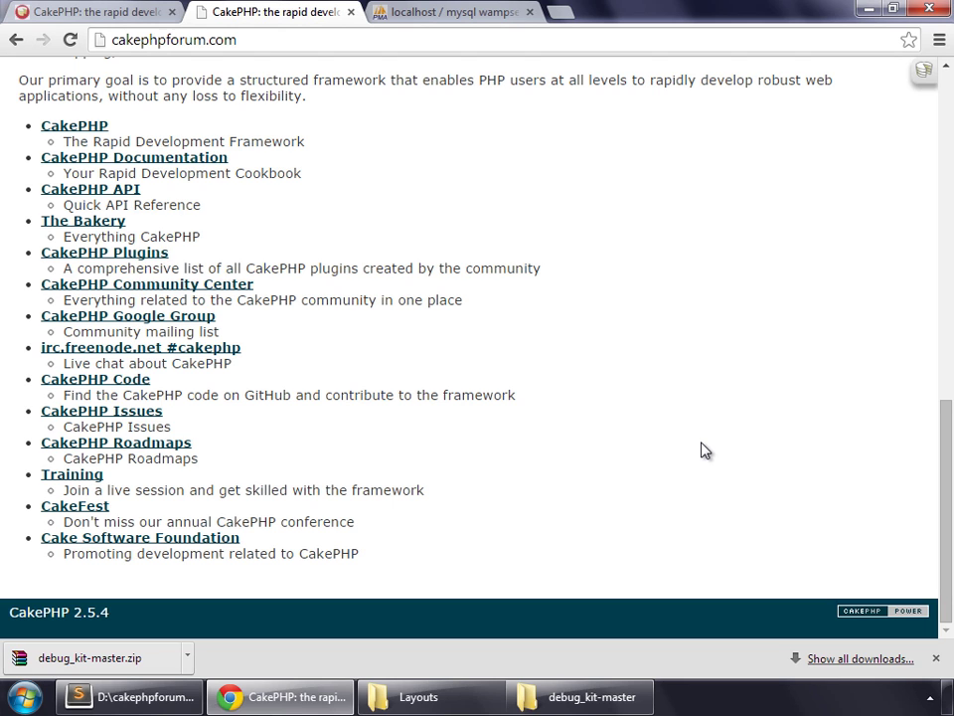
left_click(936, 658)
scroll(674, 518, "up", 10)
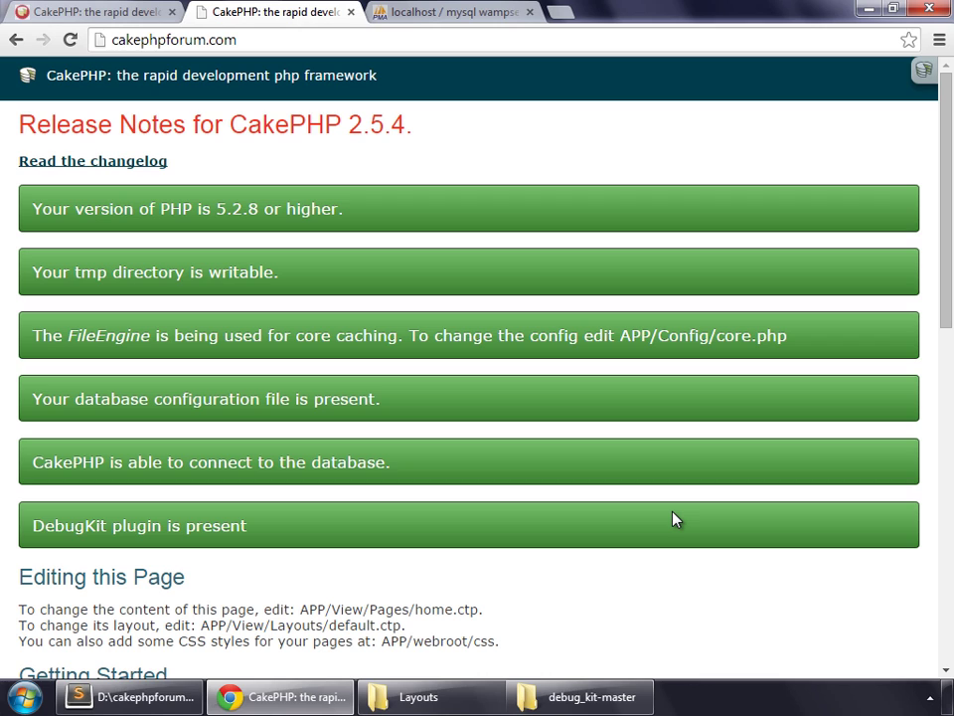